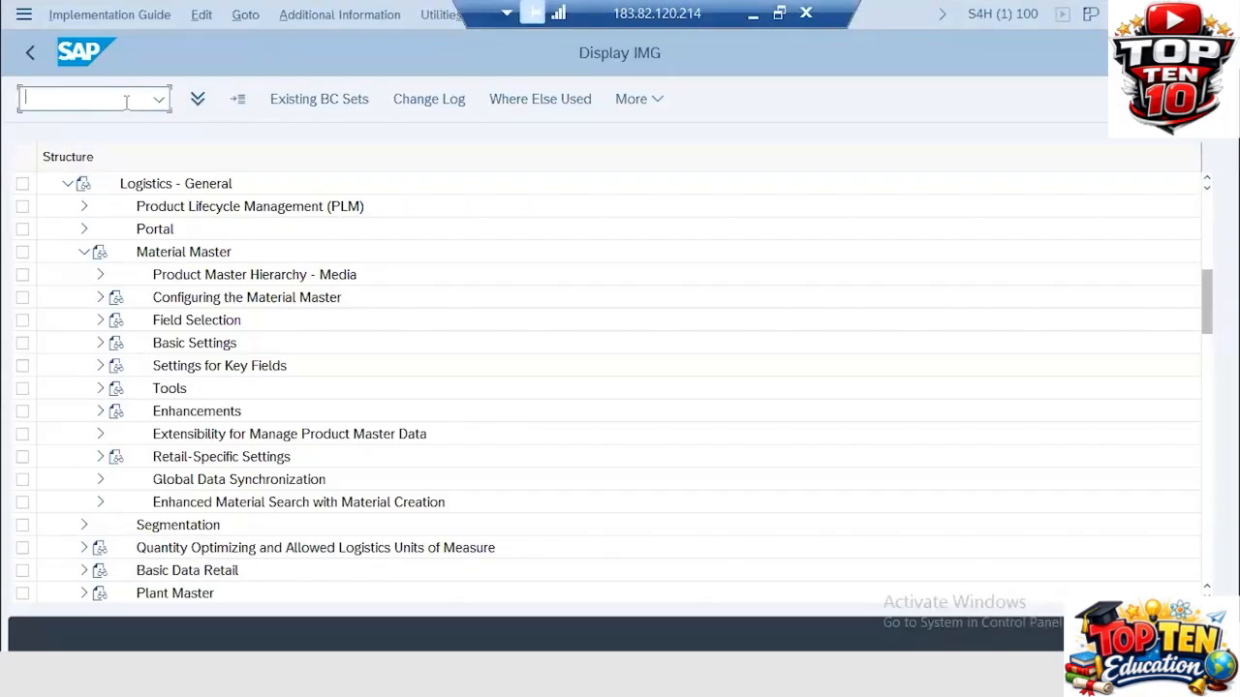
Open the material ledger type definition with the transaction code /nomx2
{"action": "type", "text": "/nomx2"}
{"action": "key", "text": "Return"}
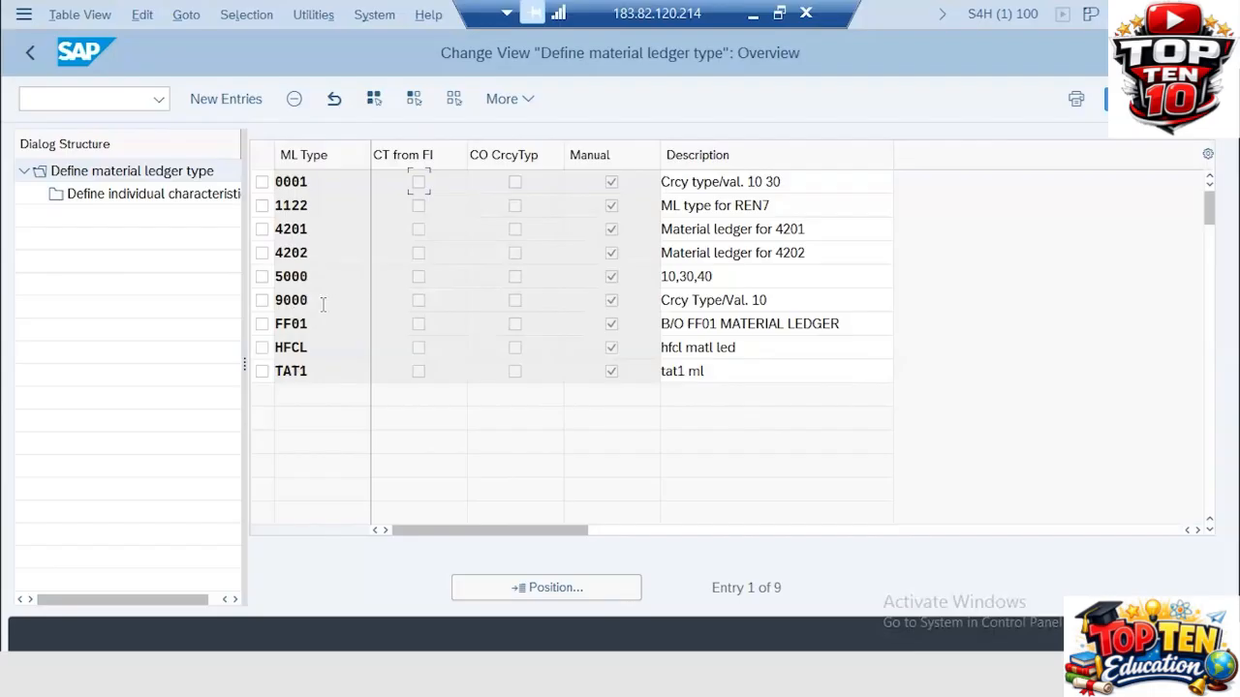
Examine the currency types and descriptions in the individual characteristics of material ledger type 0001
{"action": "left_click_drag", "start_coordinate": [308, 299], "coordinate": [251, 293]}
{"action": "left_click_drag", "start_coordinate": [322, 176], "coordinate": [273, 181]}
{"action": "left_click", "coordinate": [262, 183]}
{"action": "double_click", "coordinate": [302, 182]}
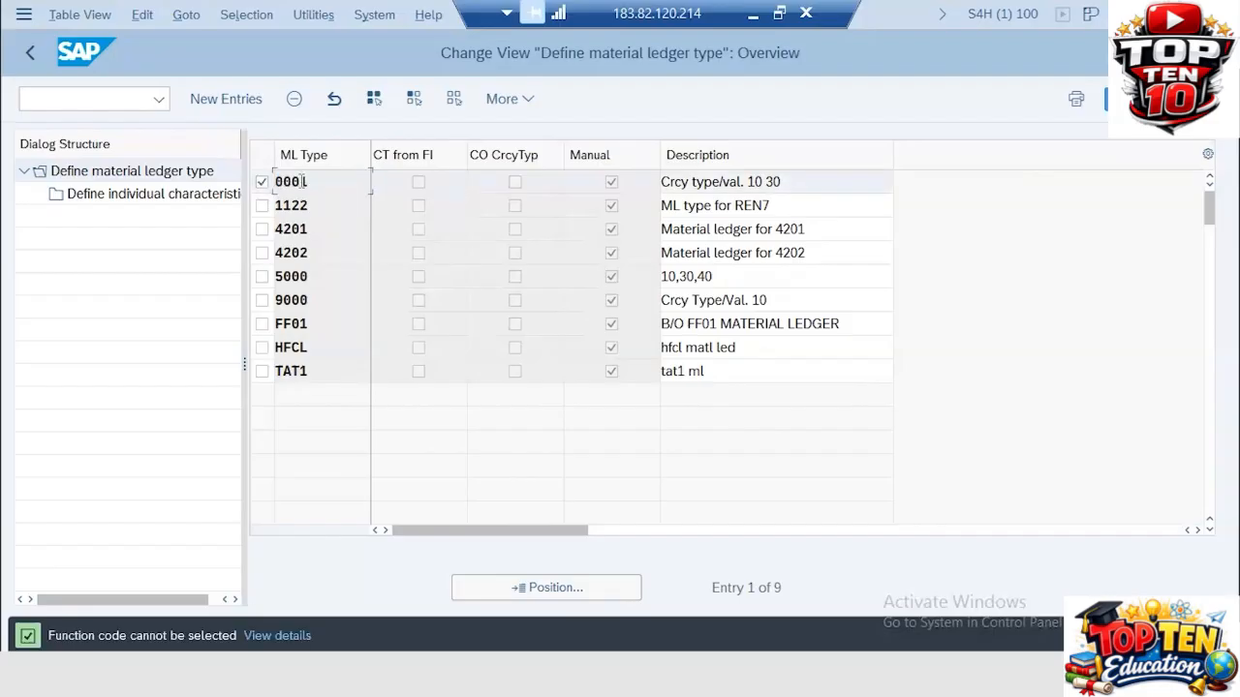
{"action": "left_click", "coordinate": [118, 202]}
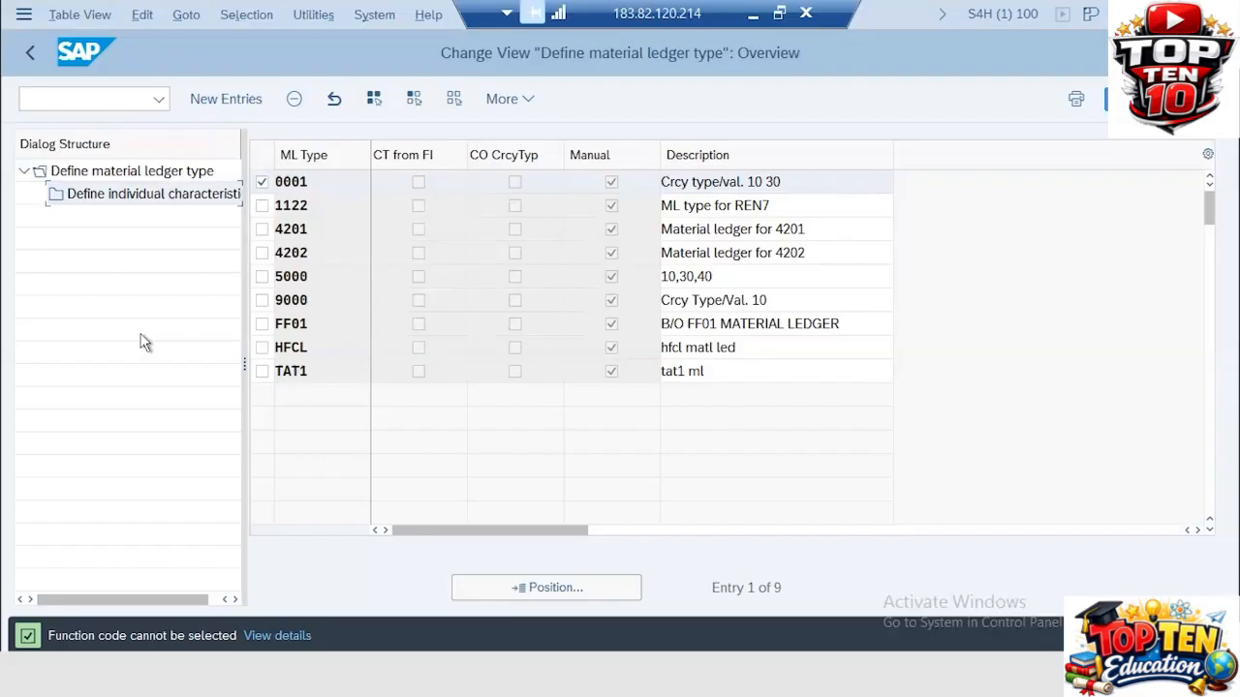
{"action": "double_click", "coordinate": [132, 197]}
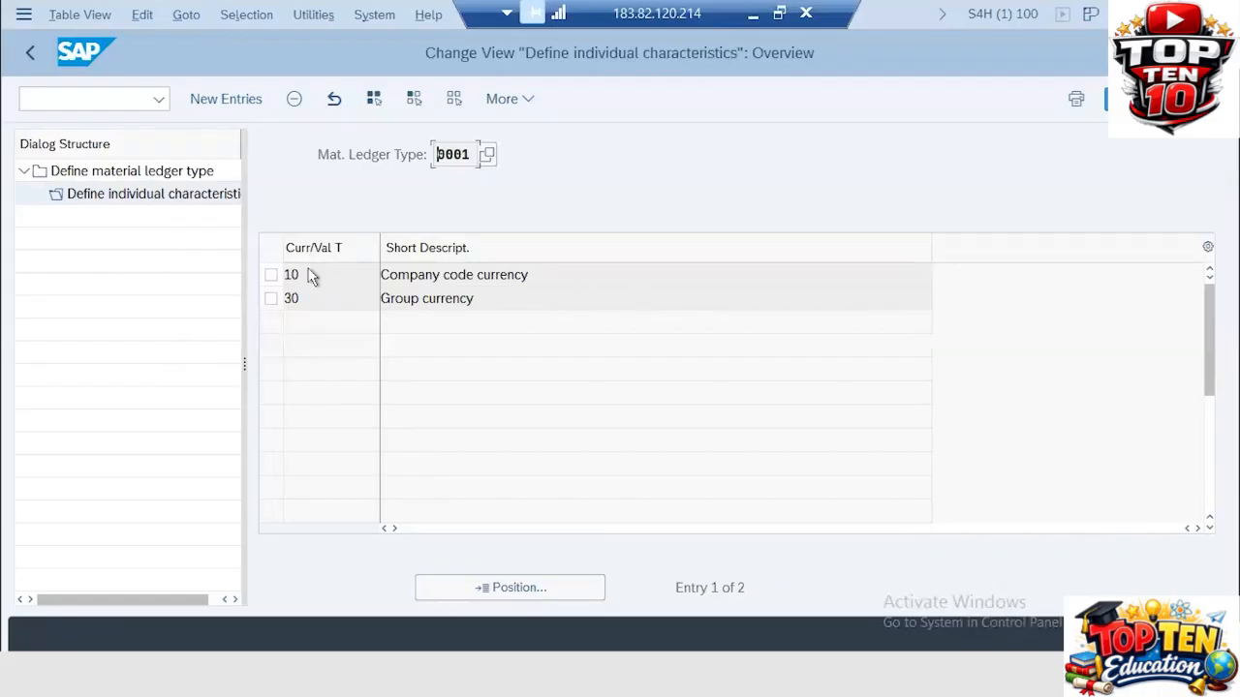
{"action": "left_click_drag", "start_coordinate": [302, 276], "coordinate": [162, 258]}
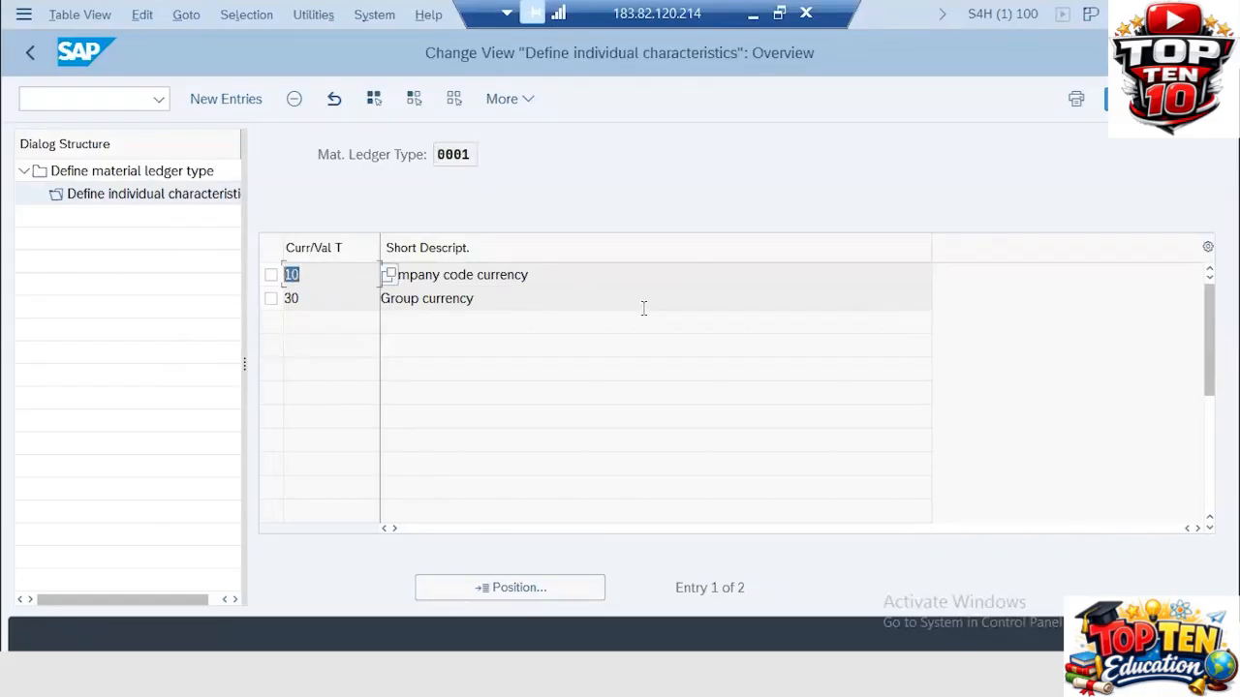
{"action": "key", "text": "Tab"}
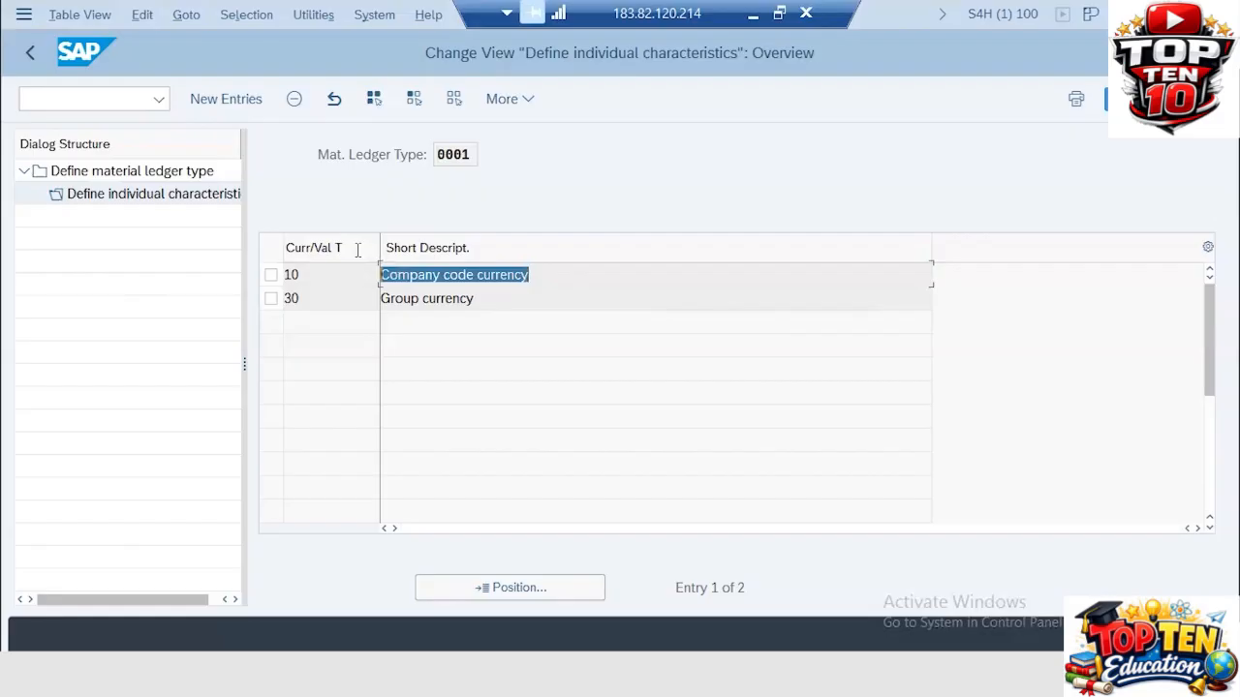
{"action": "left_click_drag", "start_coordinate": [311, 297], "coordinate": [232, 304]}
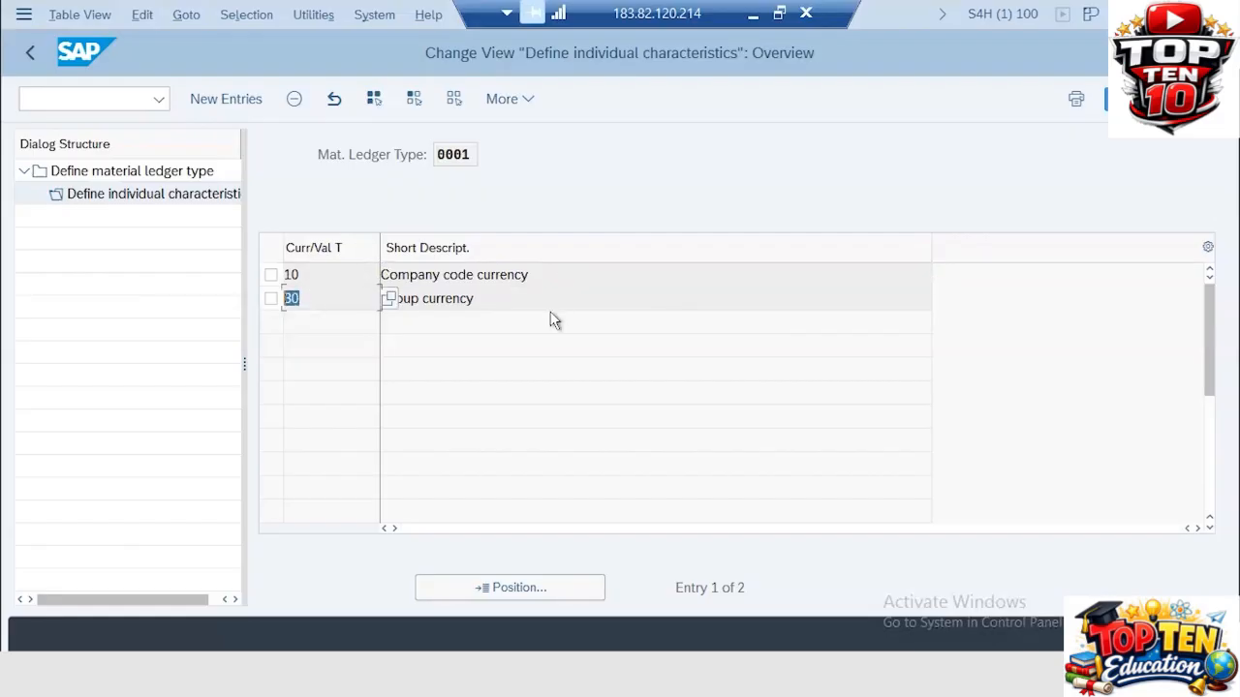
{"action": "key", "text": "Tab"}
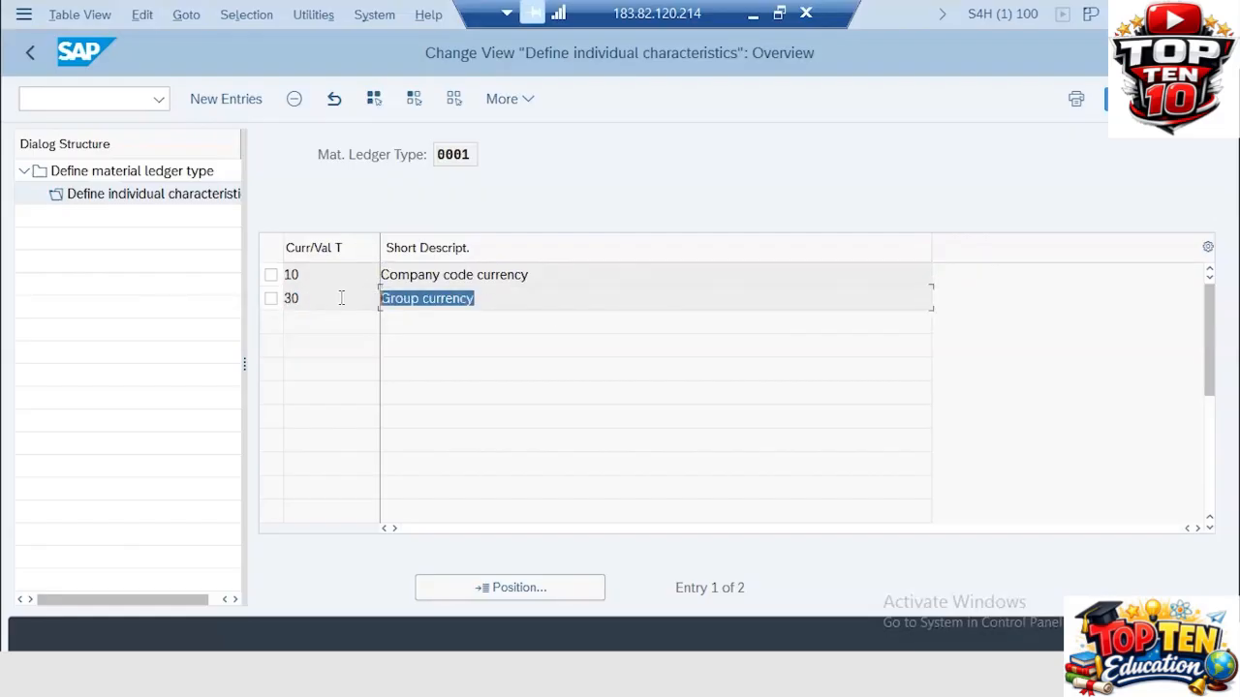
Check the individual characteristics of material ledger type 9000 and return to the ledger type overview
{"action": "left_click", "coordinate": [30, 55]}
{"action": "left_click", "coordinate": [262, 300]}
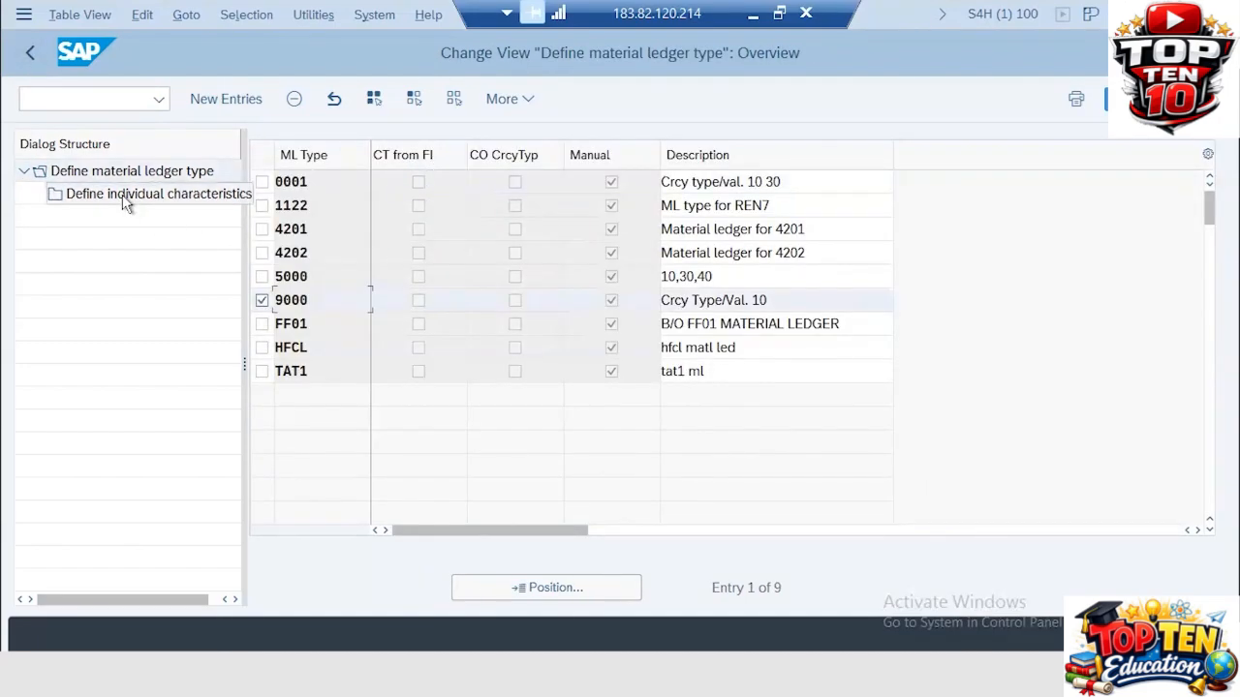
{"action": "double_click", "coordinate": [134, 198]}
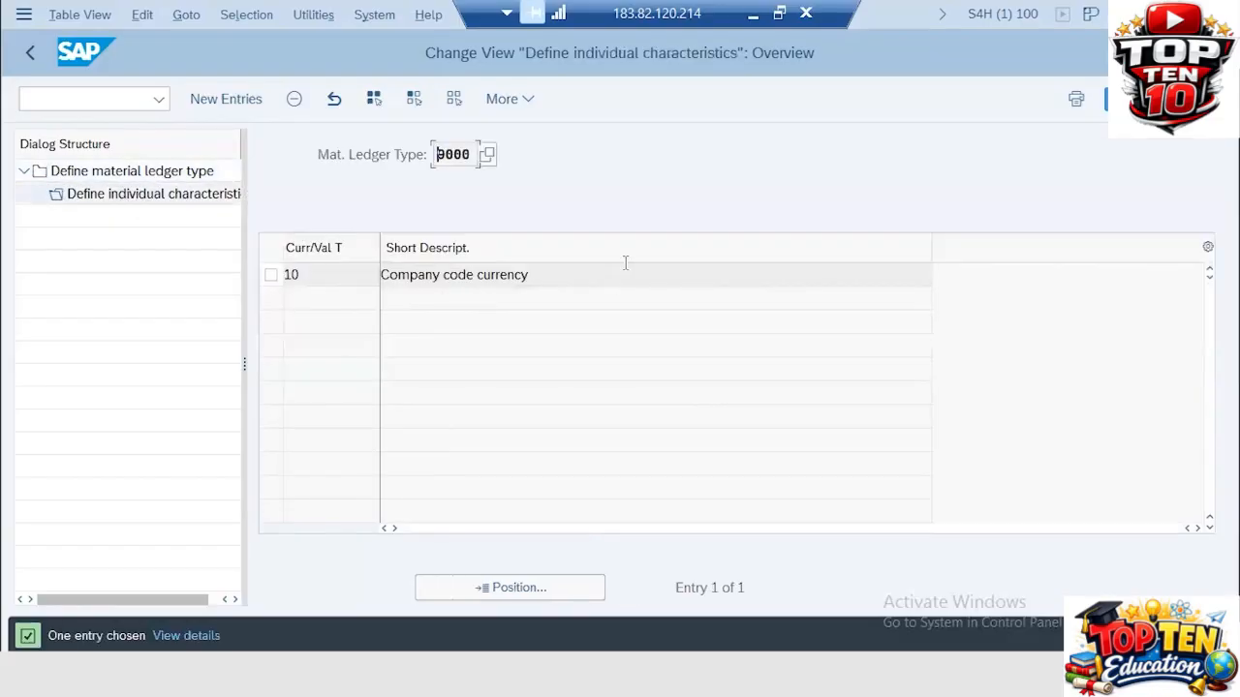
{"action": "left_click", "coordinate": [32, 55]}
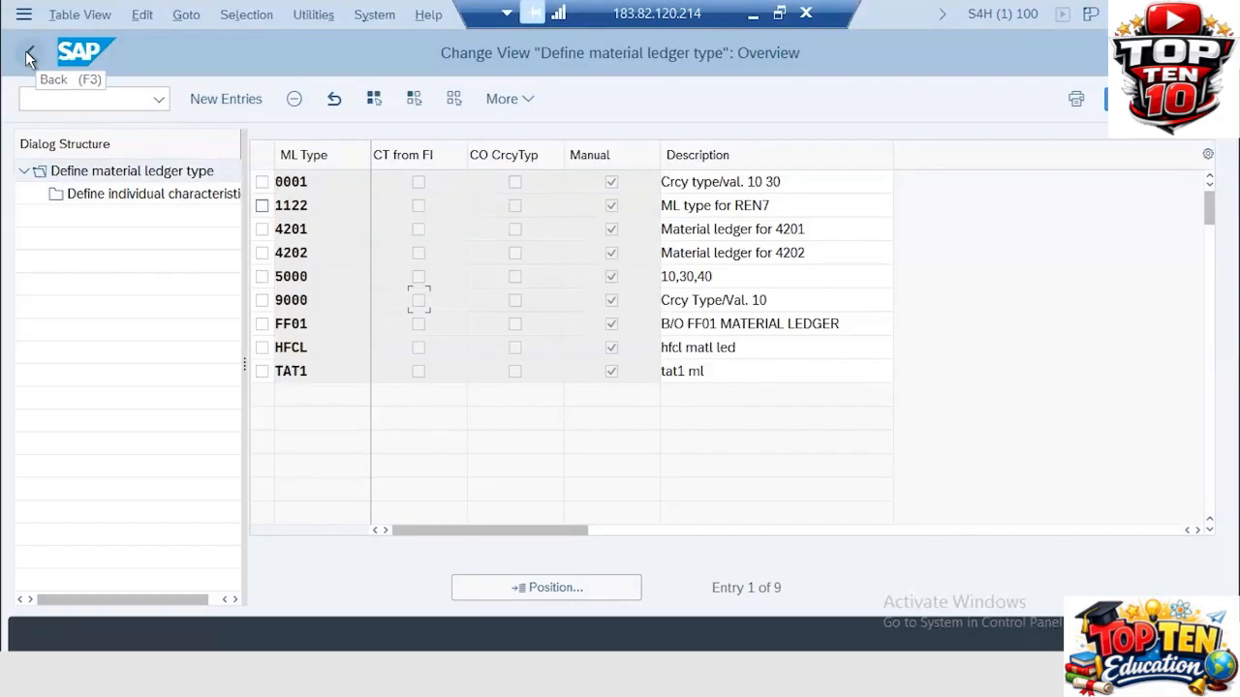
{"action": "left_click", "coordinate": [65, 173]}
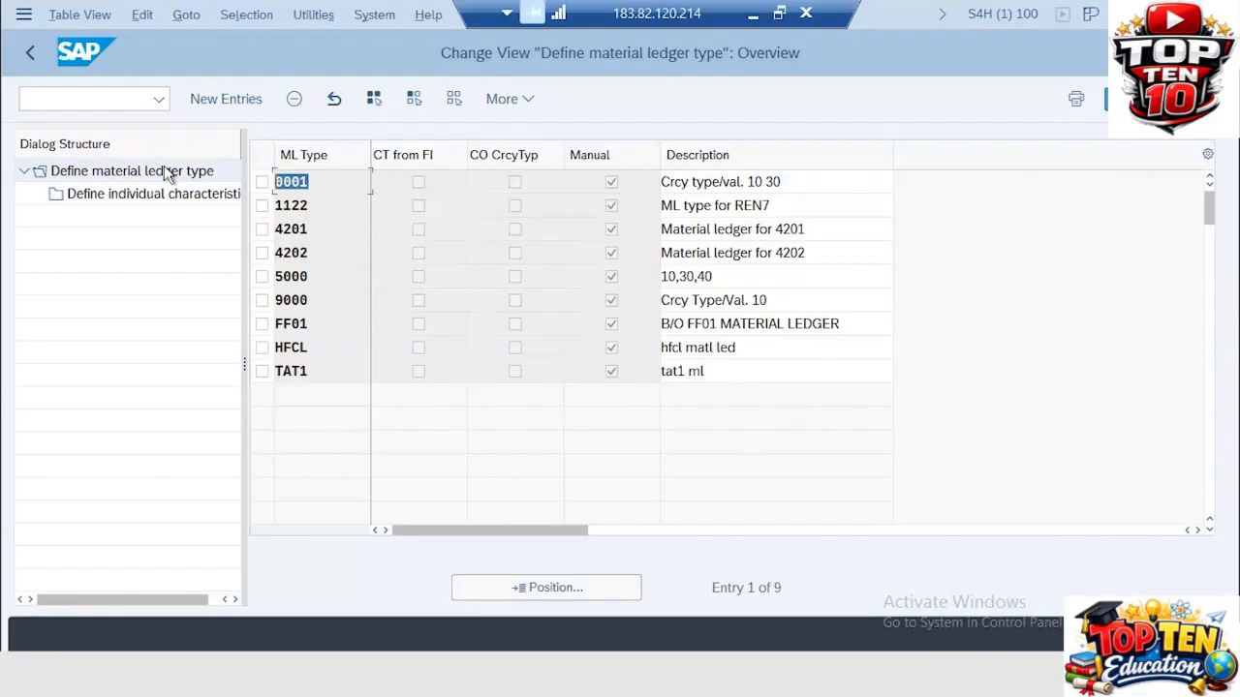
{"action": "left_click", "coordinate": [327, 305]}
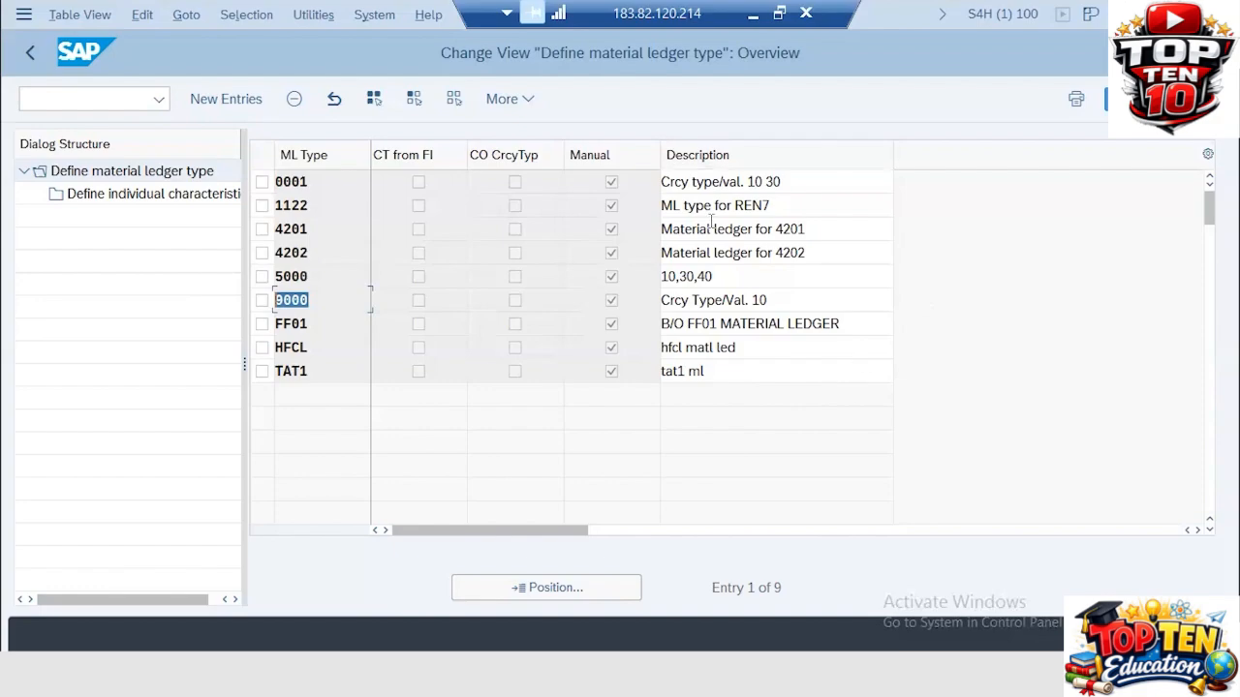
Add a new material ledger type ZA99 with the description "Currency Type 10"
{"action": "left_click", "coordinate": [237, 107]}
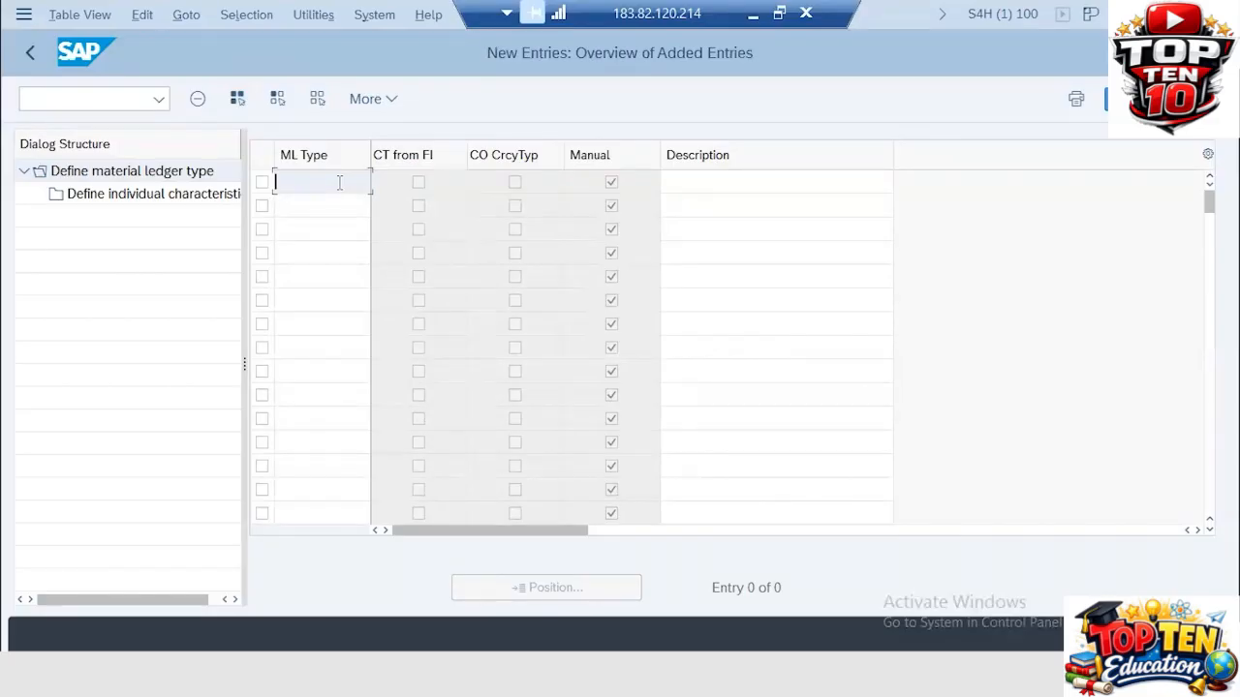
{"action": "type", "text": "ZA99"}
{"action": "key", "text": "Tab"}
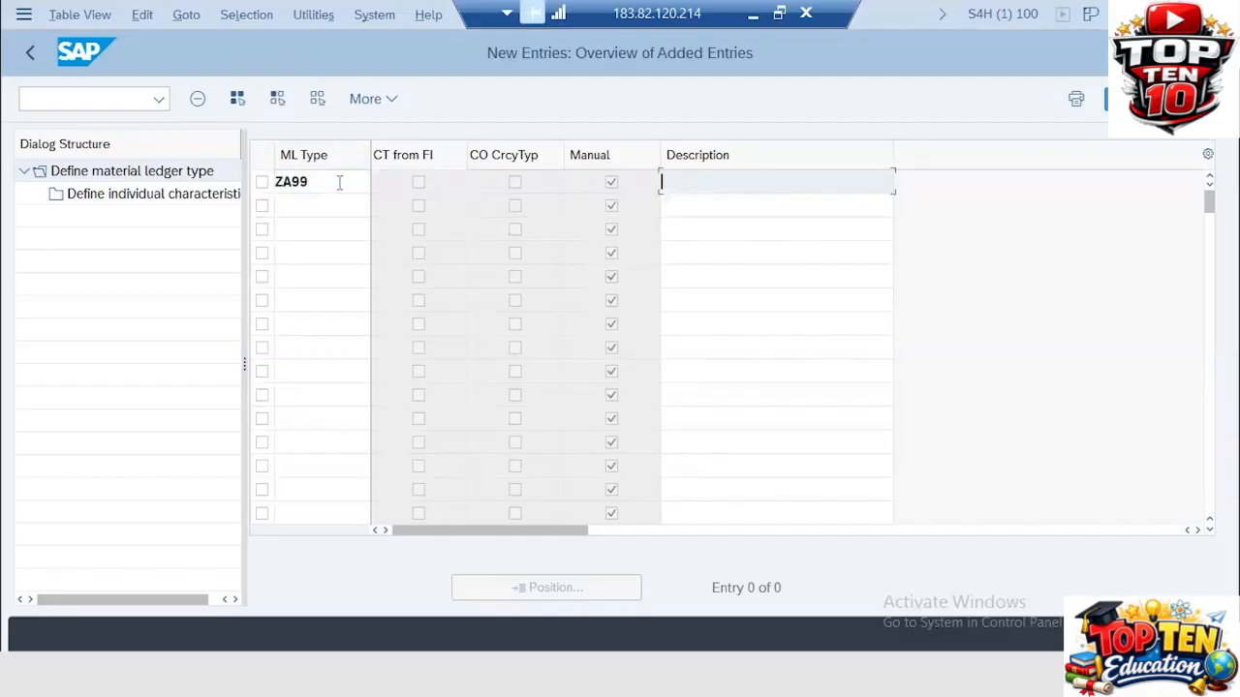
{"action": "type", "text": "Currency Type 10"}
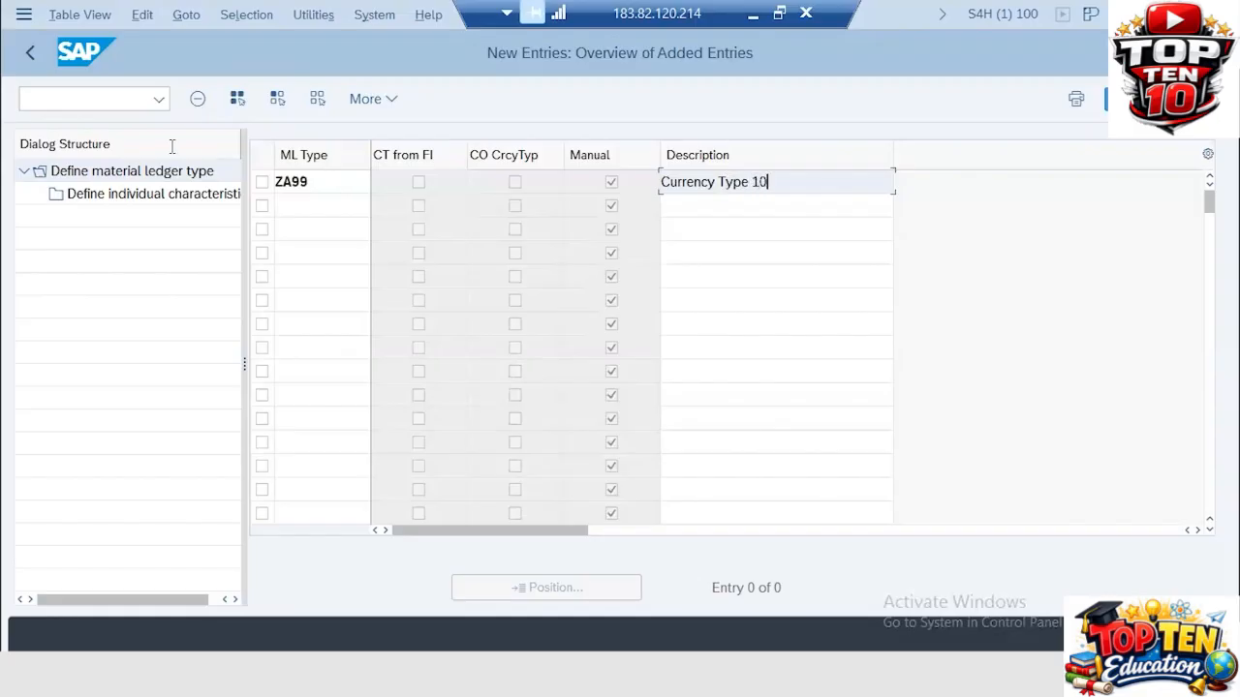
Open the individual characteristics of ledger type ZA99 and save the configuration to customizing request S4HK901890
{"action": "left_click", "coordinate": [172, 205]}
{"action": "left_click", "coordinate": [262, 183]}
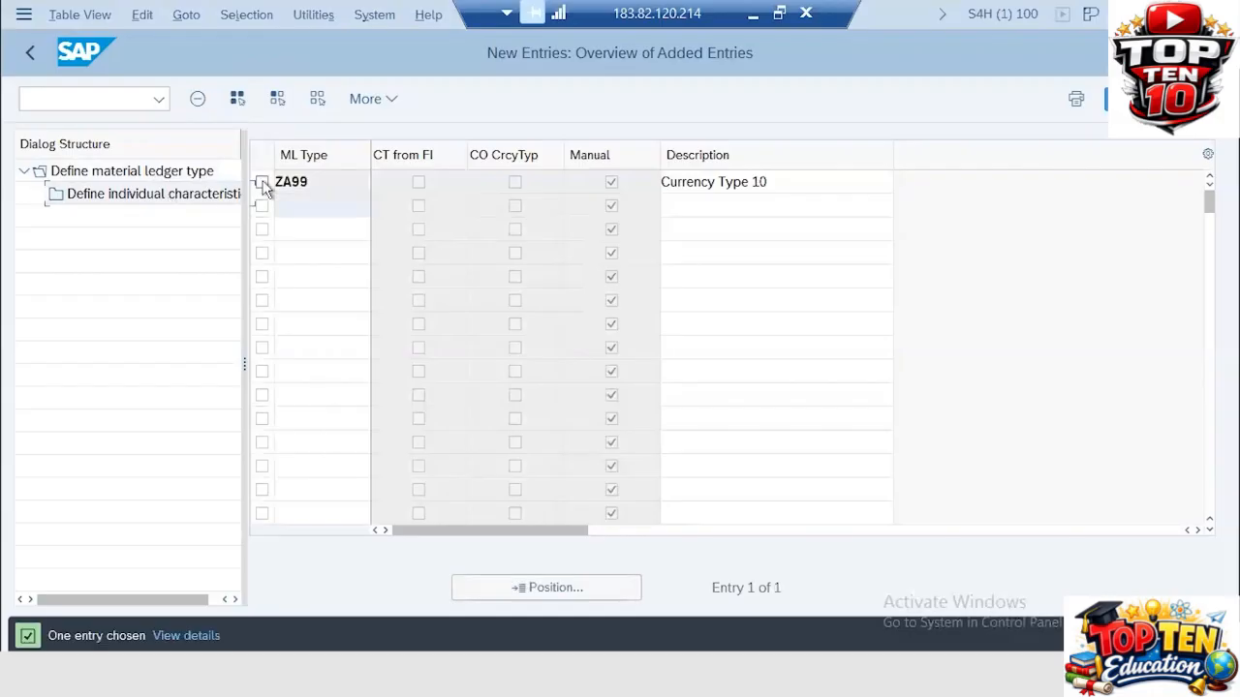
{"action": "double_click", "coordinate": [191, 198]}
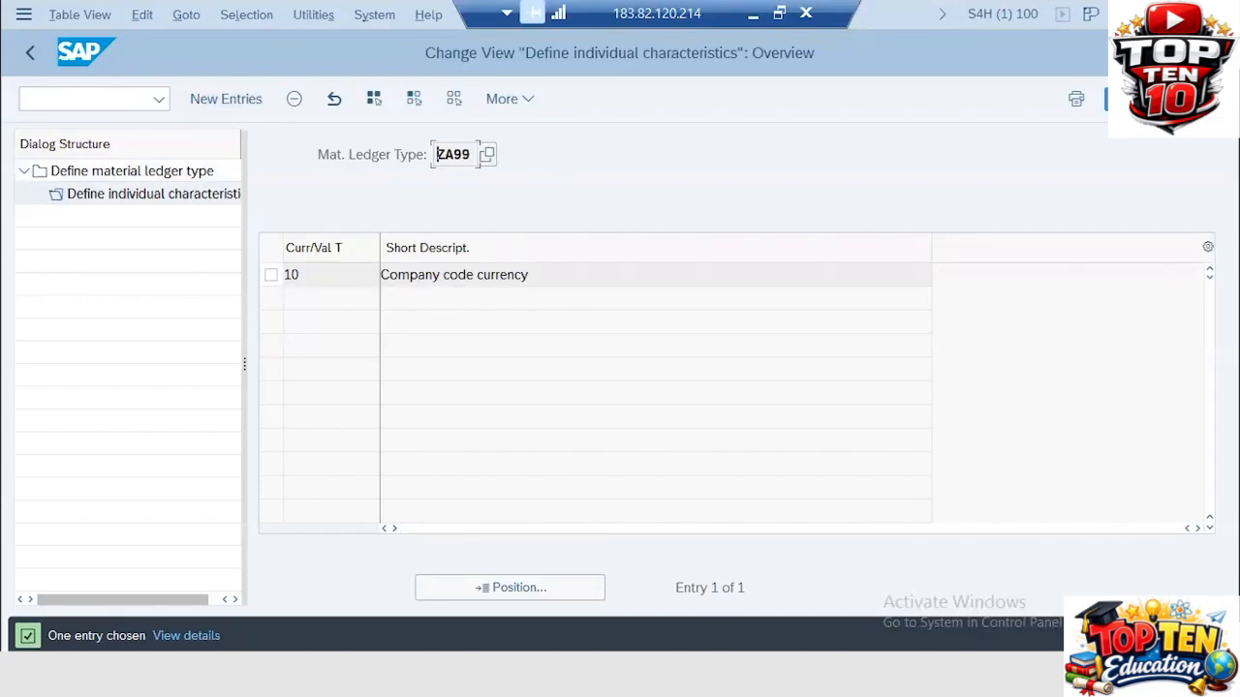
{"action": "key", "text": "ctrl+s"}
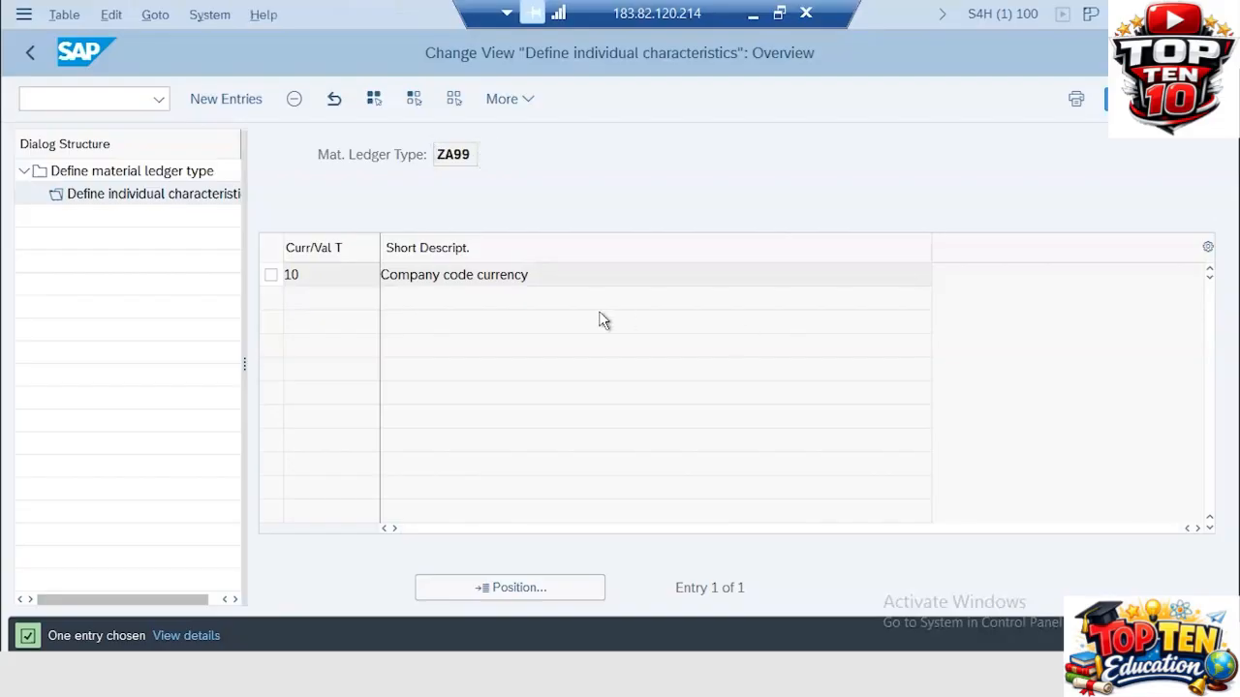
{"action": "left_click", "coordinate": [477, 447]}
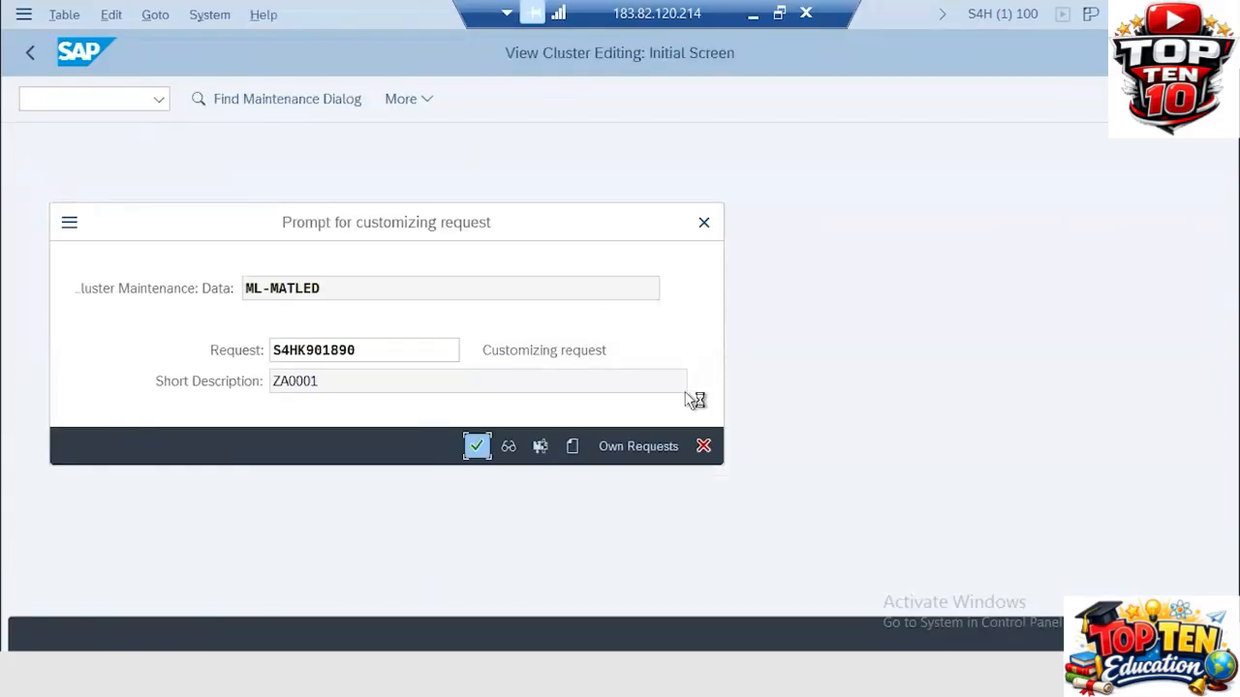
Leave the ledger type view and switch to PowerPoint to read slide 48 on assigning material ledger types to valuation areas
{"action": "left_click", "coordinate": [27, 55]}
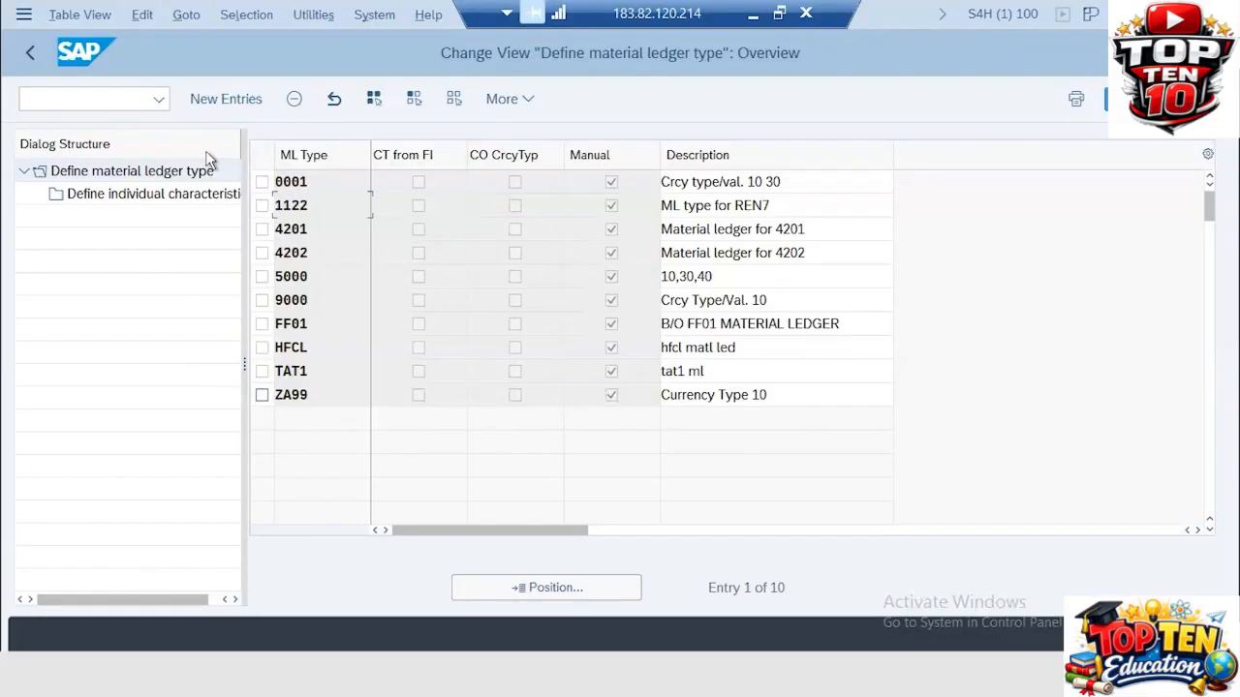
{"action": "left_click", "coordinate": [31, 53]}
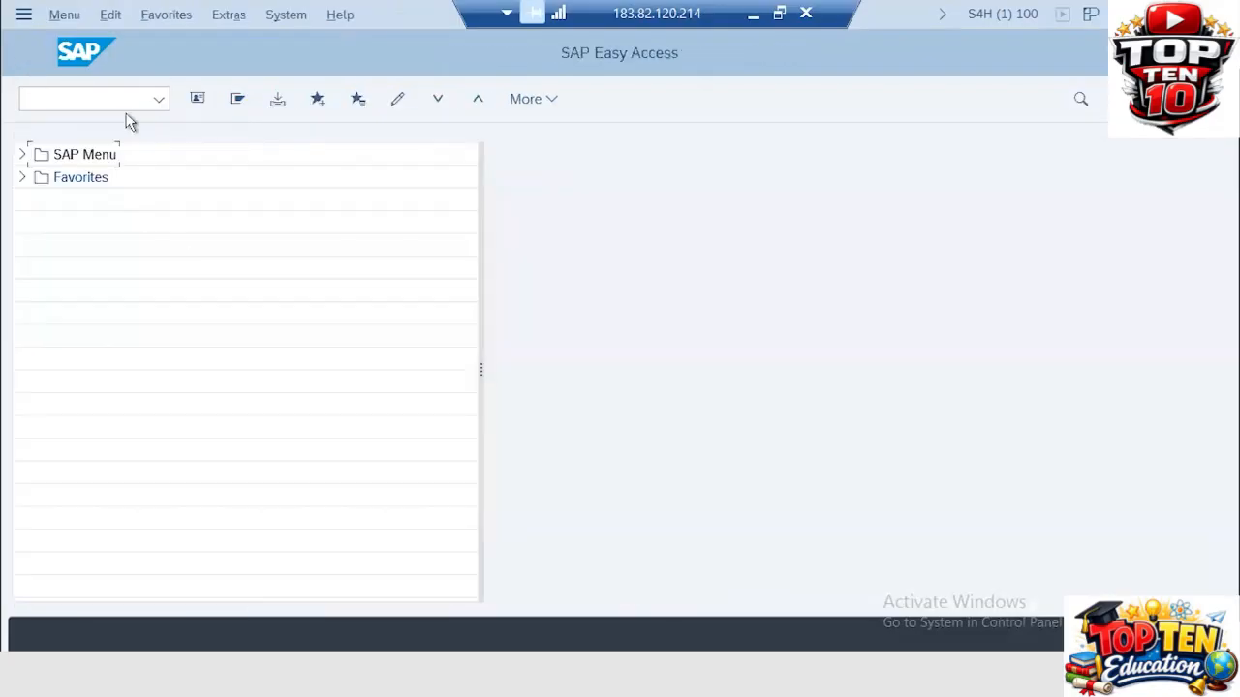
{"action": "left_click", "coordinate": [753, 14]}
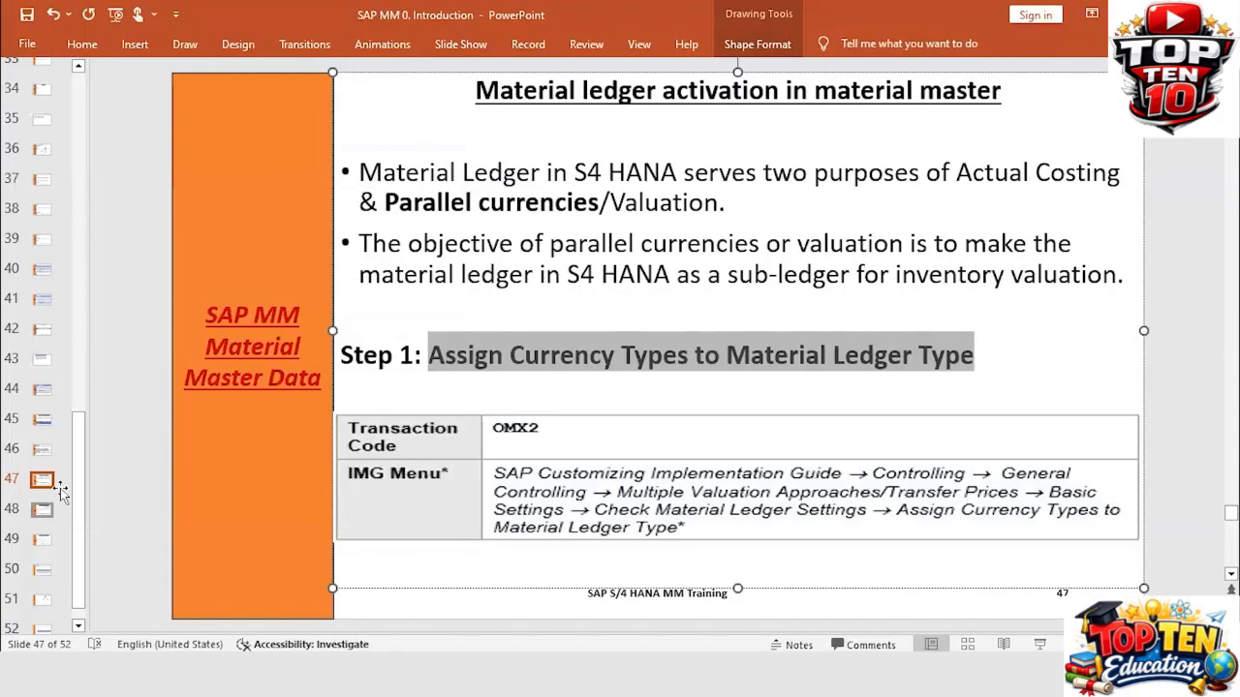
{"action": "left_click", "coordinate": [42, 510]}
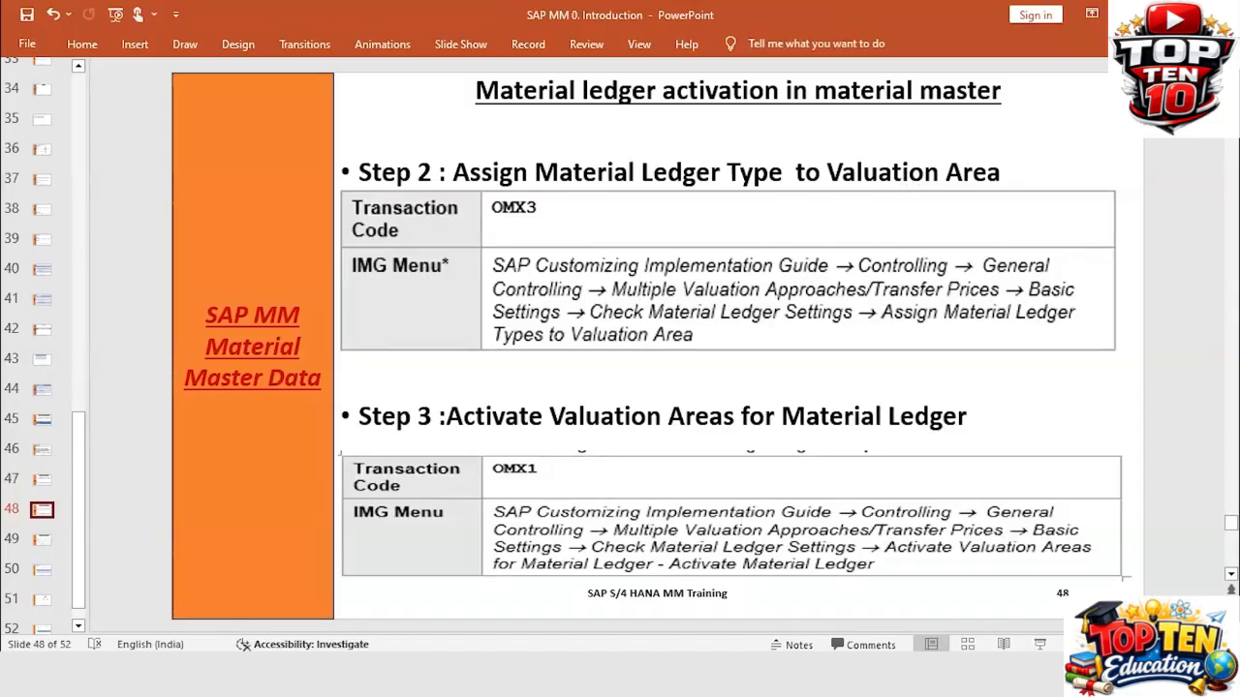
Switch back to SAP and open the assignment of material ledger types to valuation areas with /nomx3
{"action": "mouse_move", "coordinate": [861, 675]}
{"action": "left_click", "coordinate": [861, 581]}
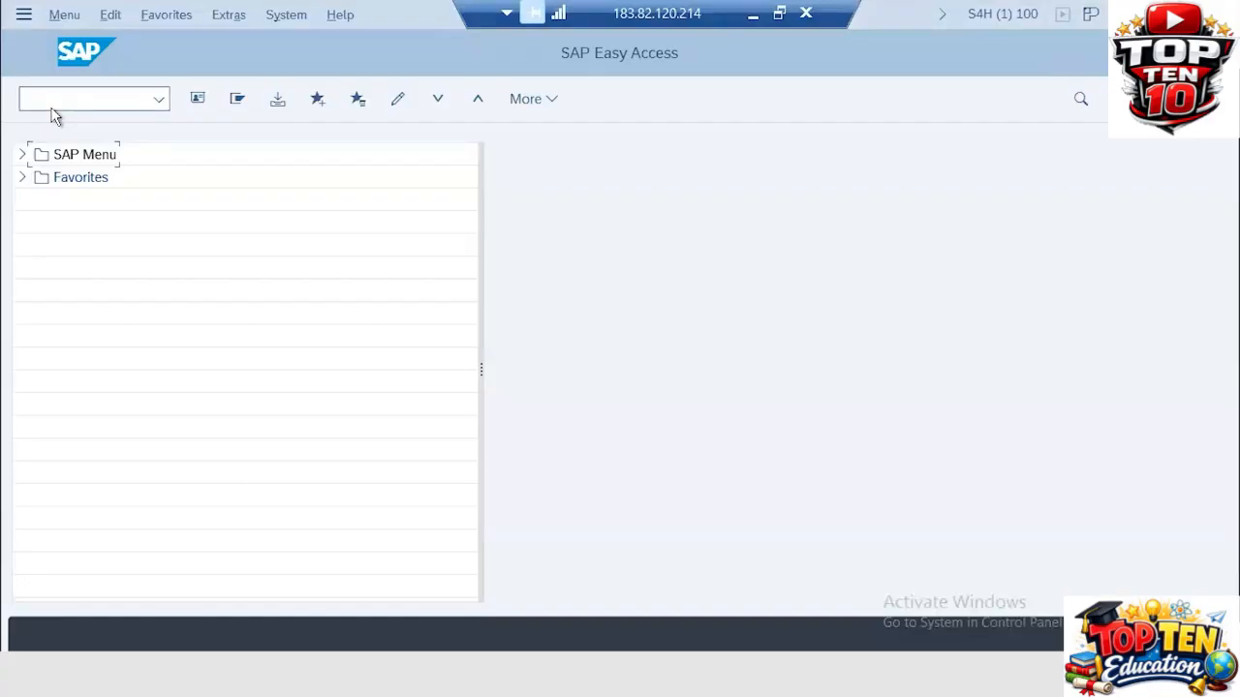
{"action": "type", "text": "/nomx3"}
{"action": "key", "text": "Return"}
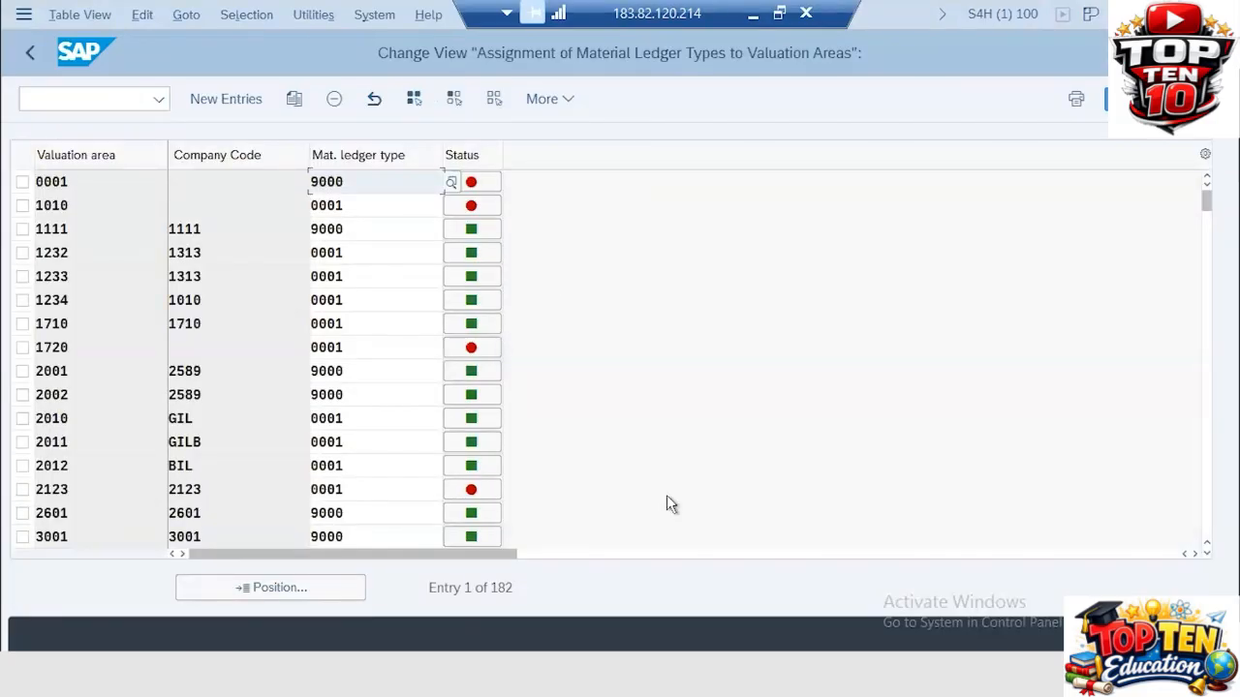
Look up valuation area ZA31 in the existing ledger type assignments
{"action": "left_click", "coordinate": [290, 585]}
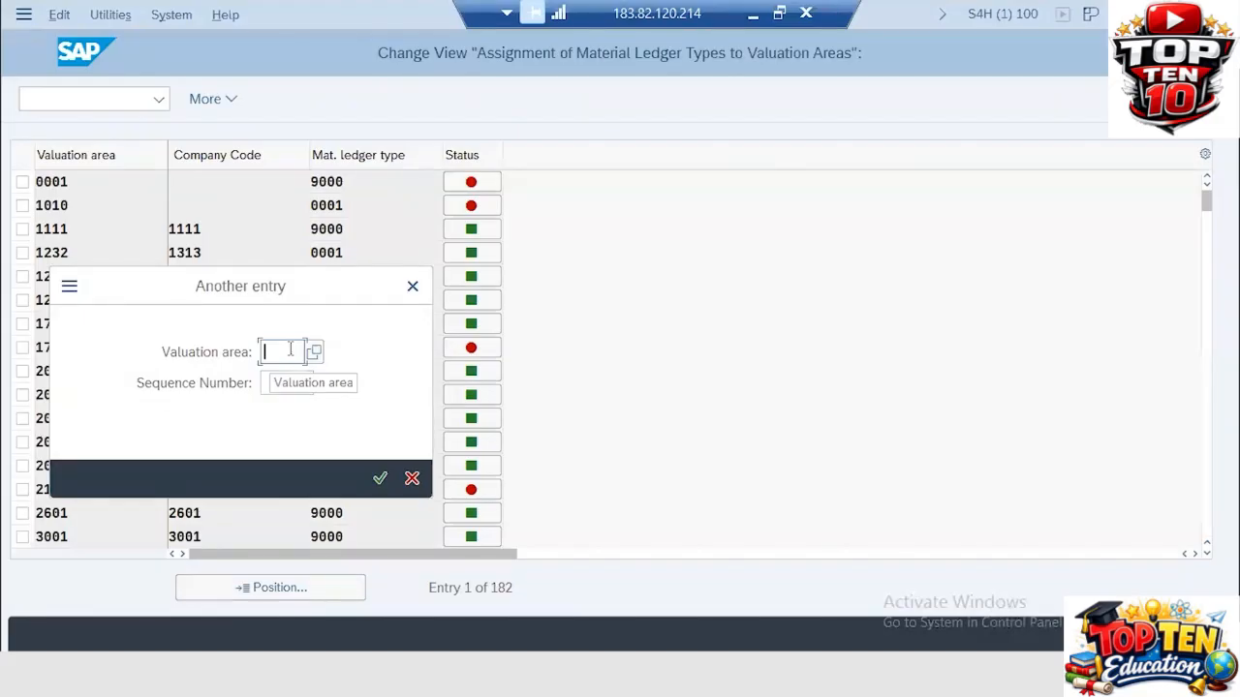
{"action": "type", "text": "za"}
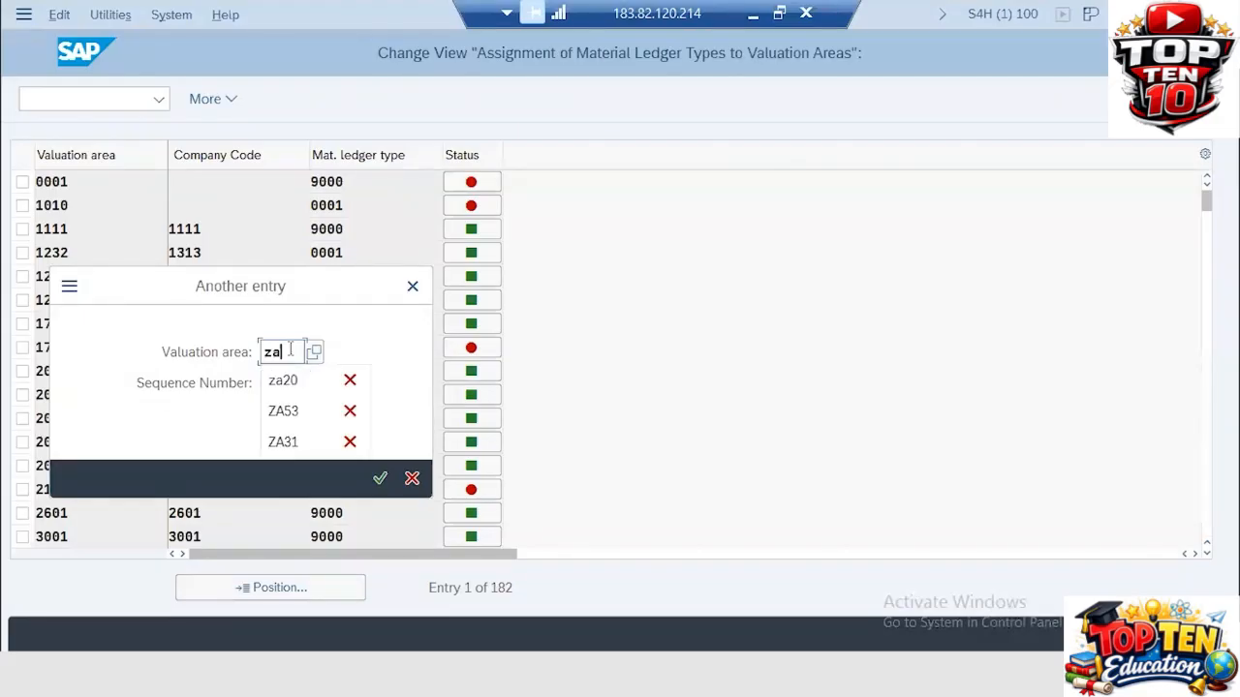
{"action": "type", "text": "31"}
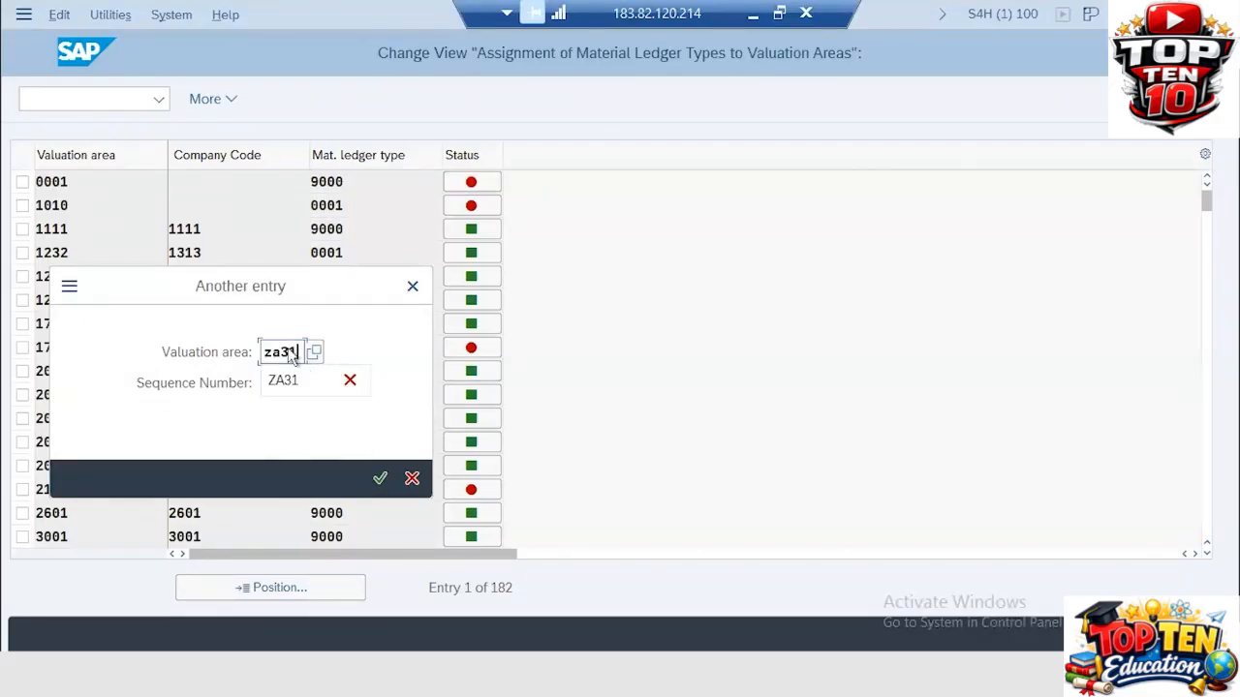
{"action": "key", "text": "Return"}
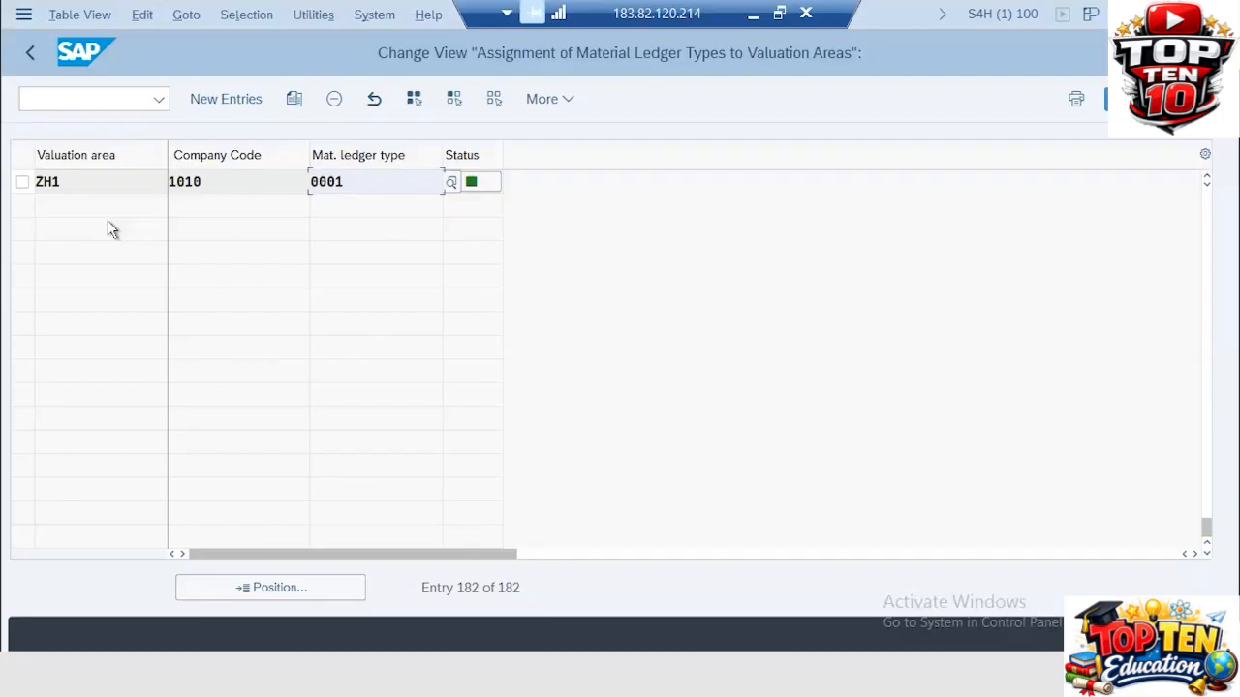
{"action": "left_click", "coordinate": [316, 181]}
Start a new ledger type assignment and choose ZA31 from the list of possible valuation areas
{"action": "left_click", "coordinate": [224, 104]}
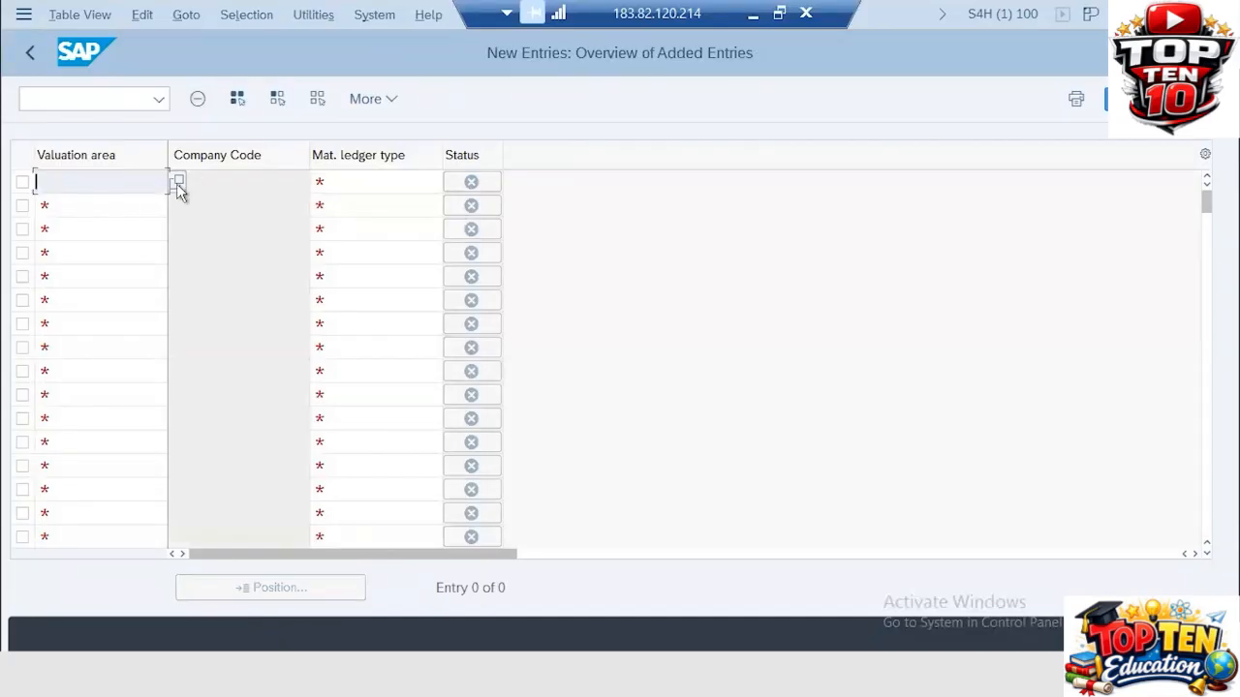
{"action": "left_click", "coordinate": [178, 182]}
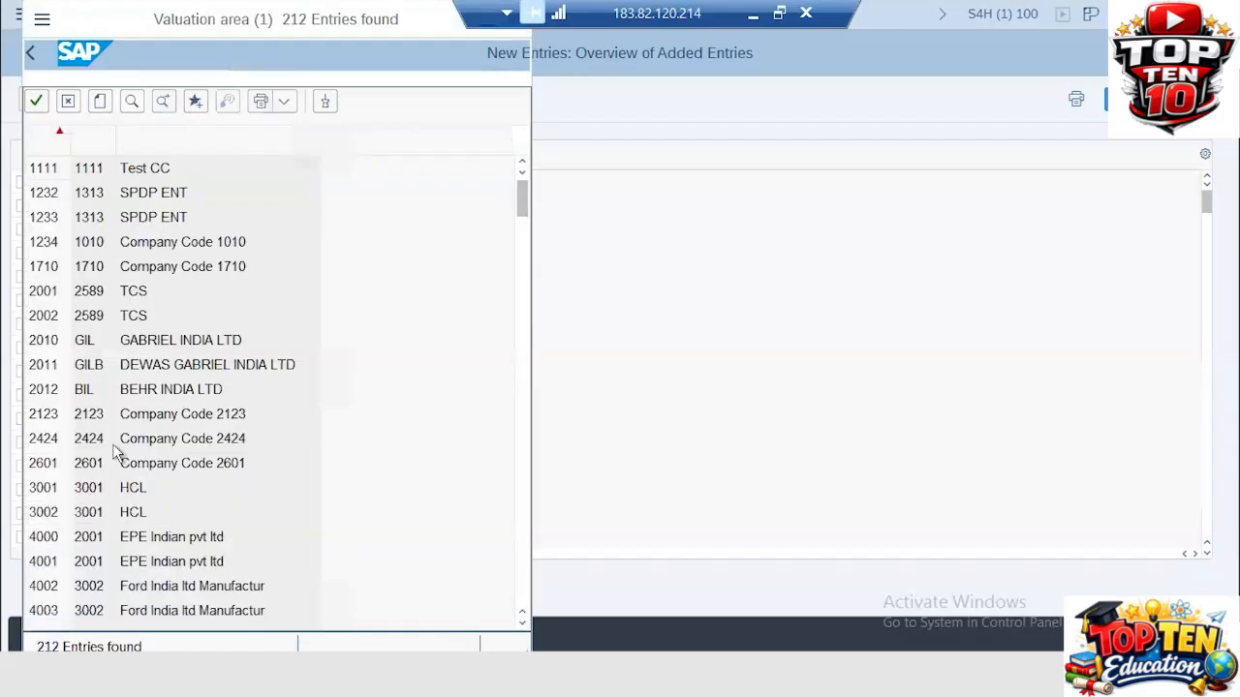
{"action": "scroll", "coordinate": [115, 451], "scroll_direction": "down", "scroll_amount": 20}
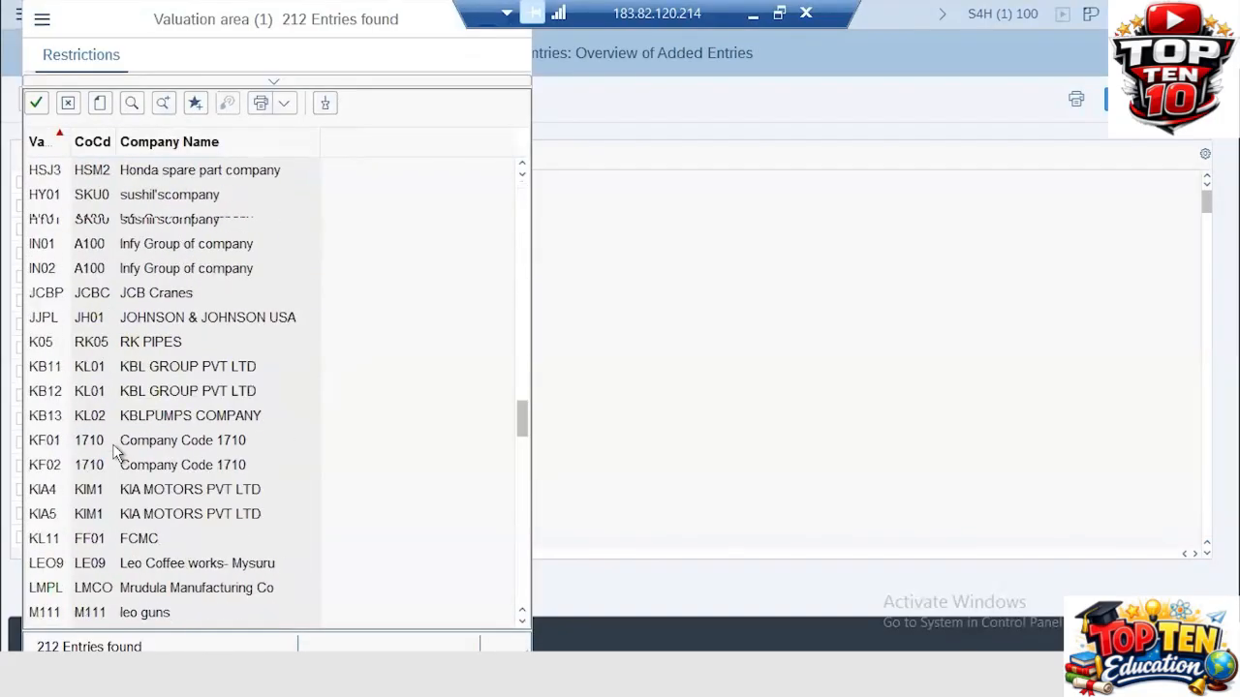
{"action": "scroll", "coordinate": [114, 451], "scroll_direction": "down", "scroll_amount": 15}
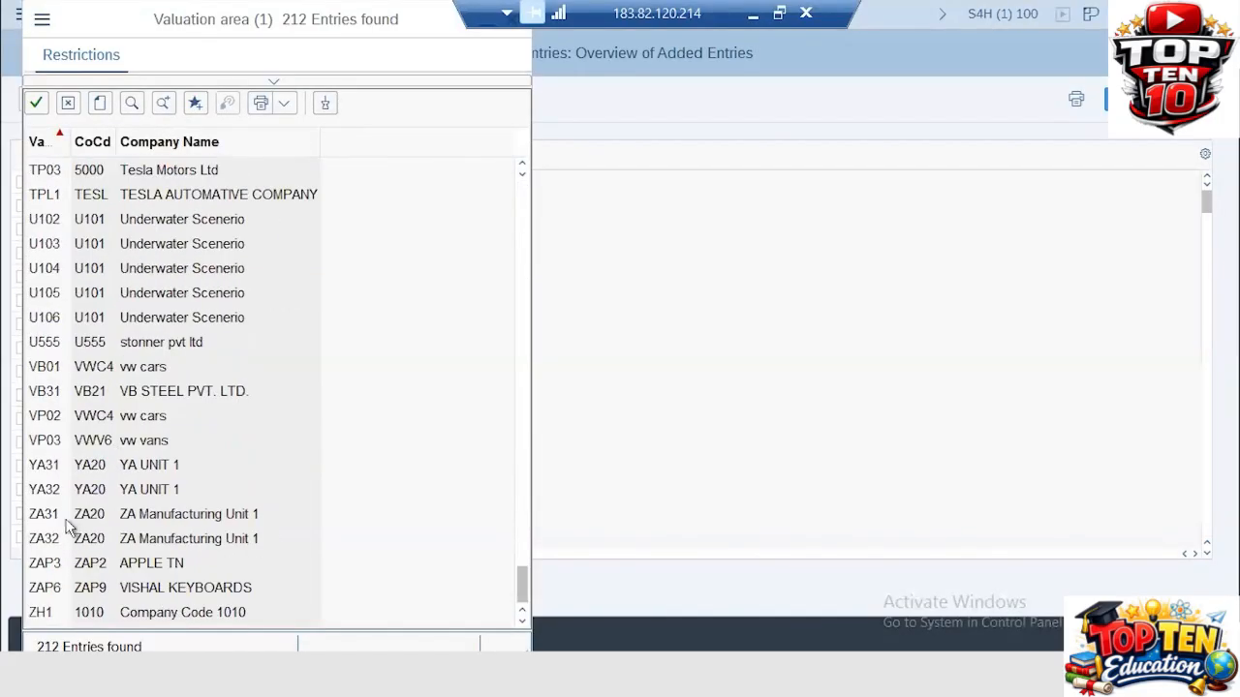
{"action": "double_click", "coordinate": [45, 516]}
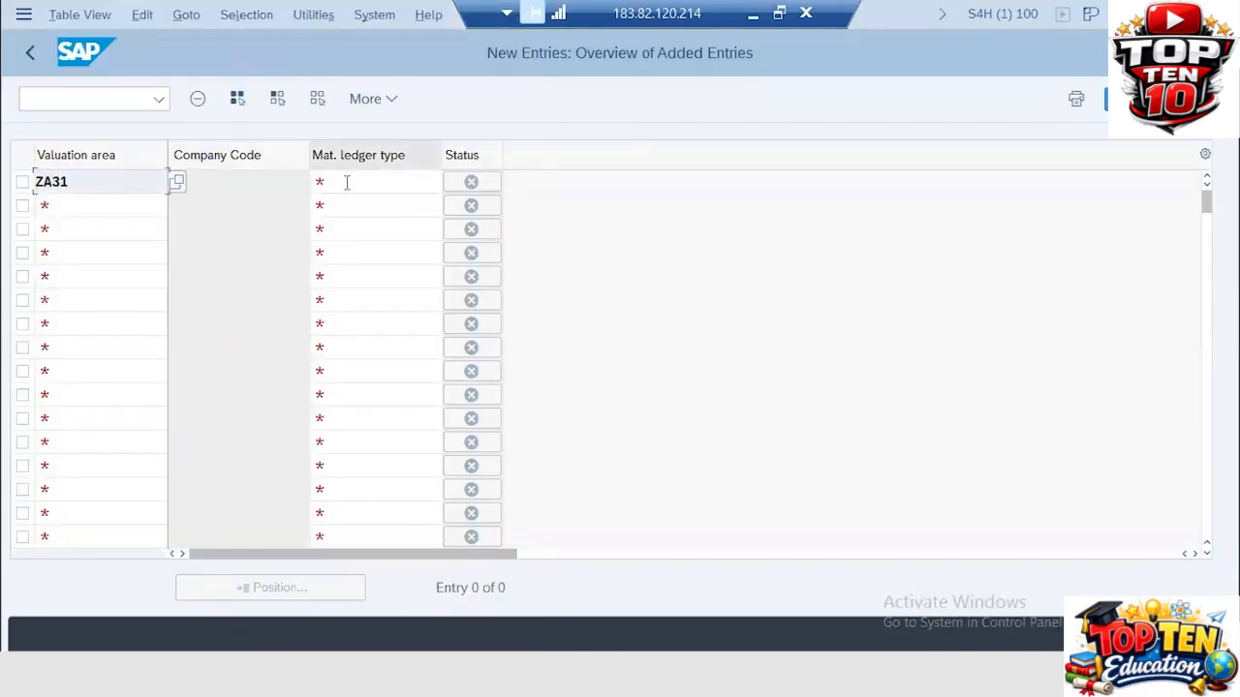
Assign material ledger type 9000 to valuation area ZA31, save the entry with its customizing request and return to the assignment overview
{"action": "left_click", "coordinate": [346, 183]}
{"action": "left_click", "coordinate": [451, 183]}
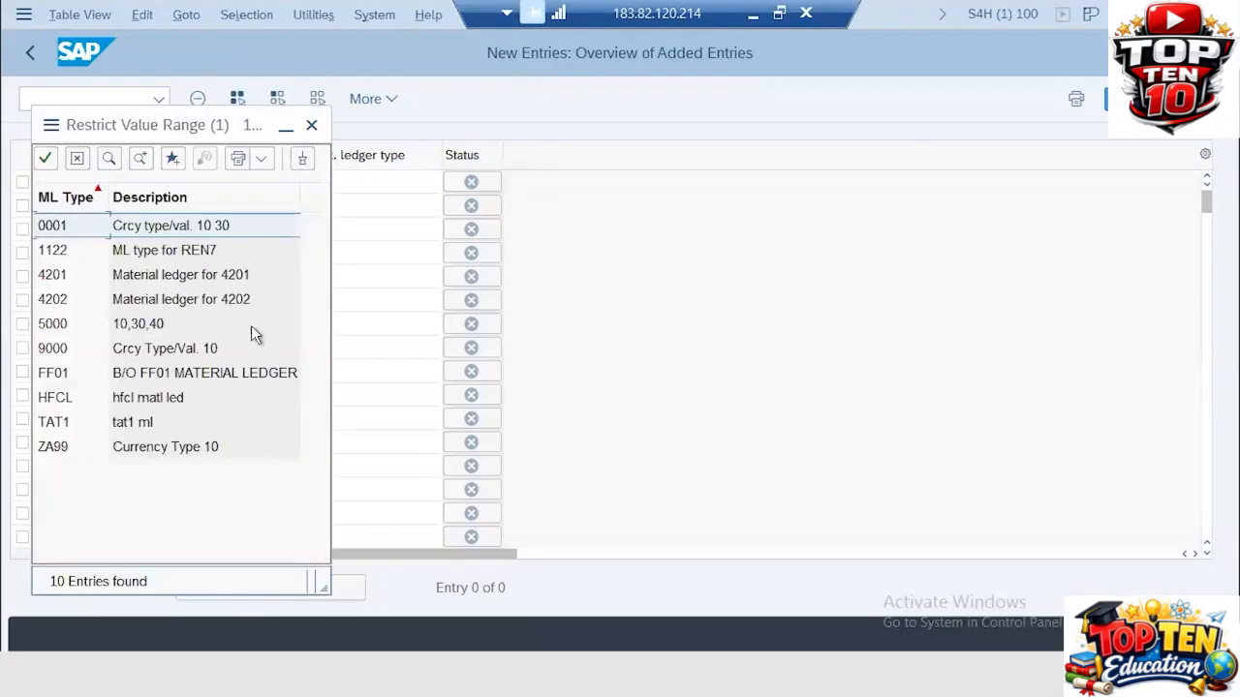
{"action": "double_click", "coordinate": [60, 351]}
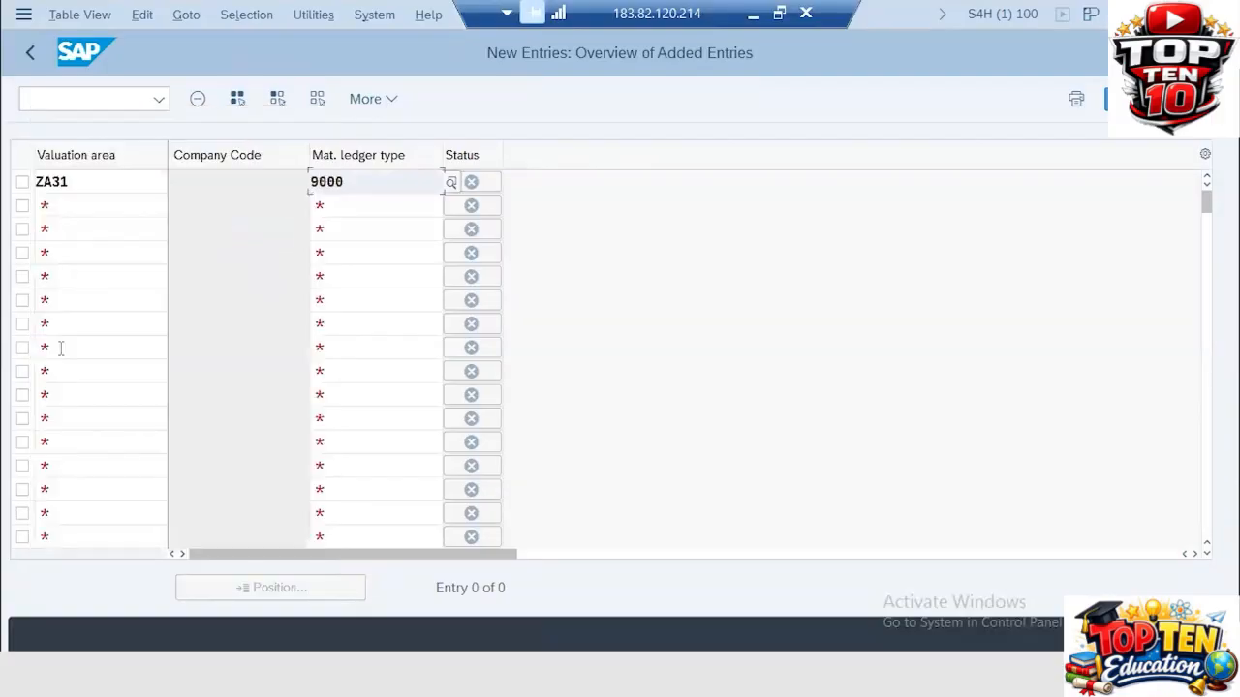
{"action": "key", "text": "Return"}
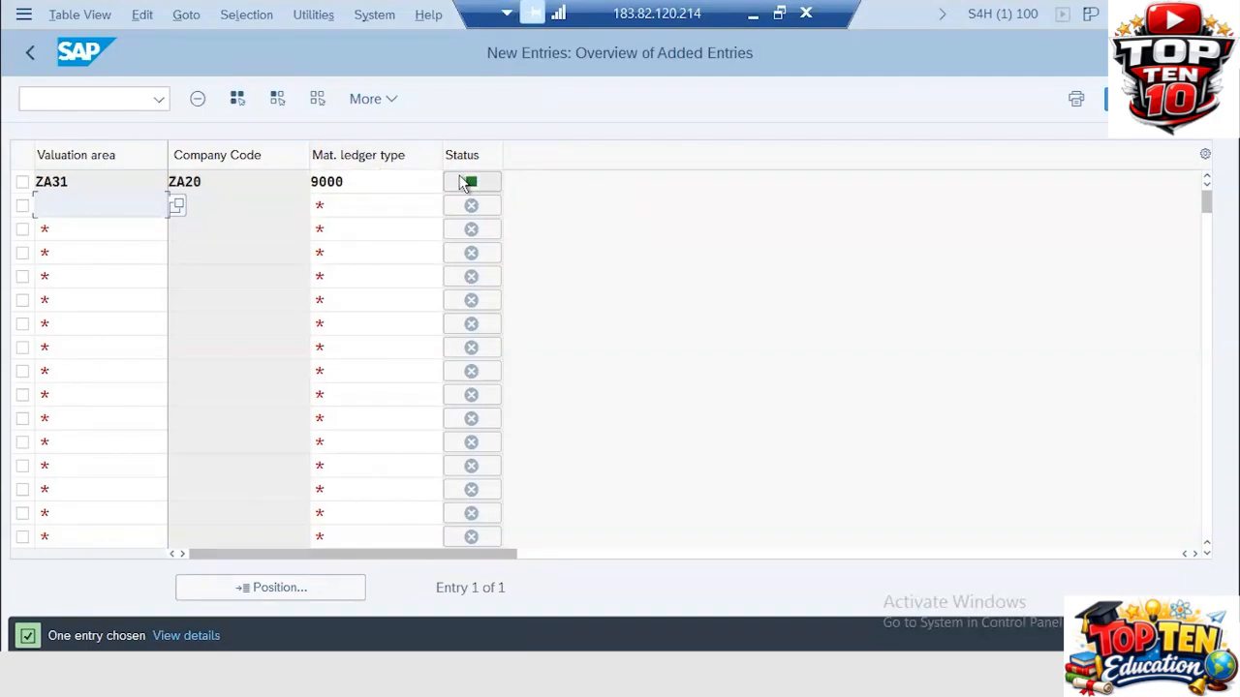
{"action": "mouse_move", "coordinate": [463, 184]}
{"action": "left_click", "coordinate": [1126, 99]}
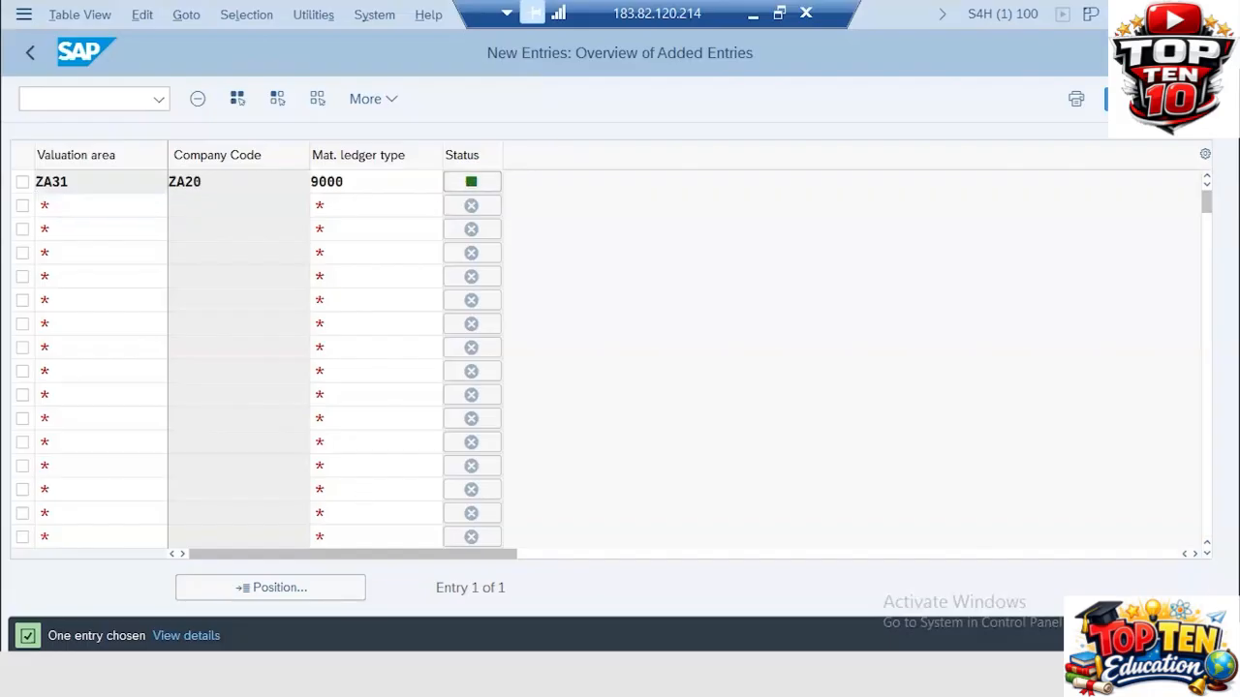
{"action": "left_click", "coordinate": [476, 445]}
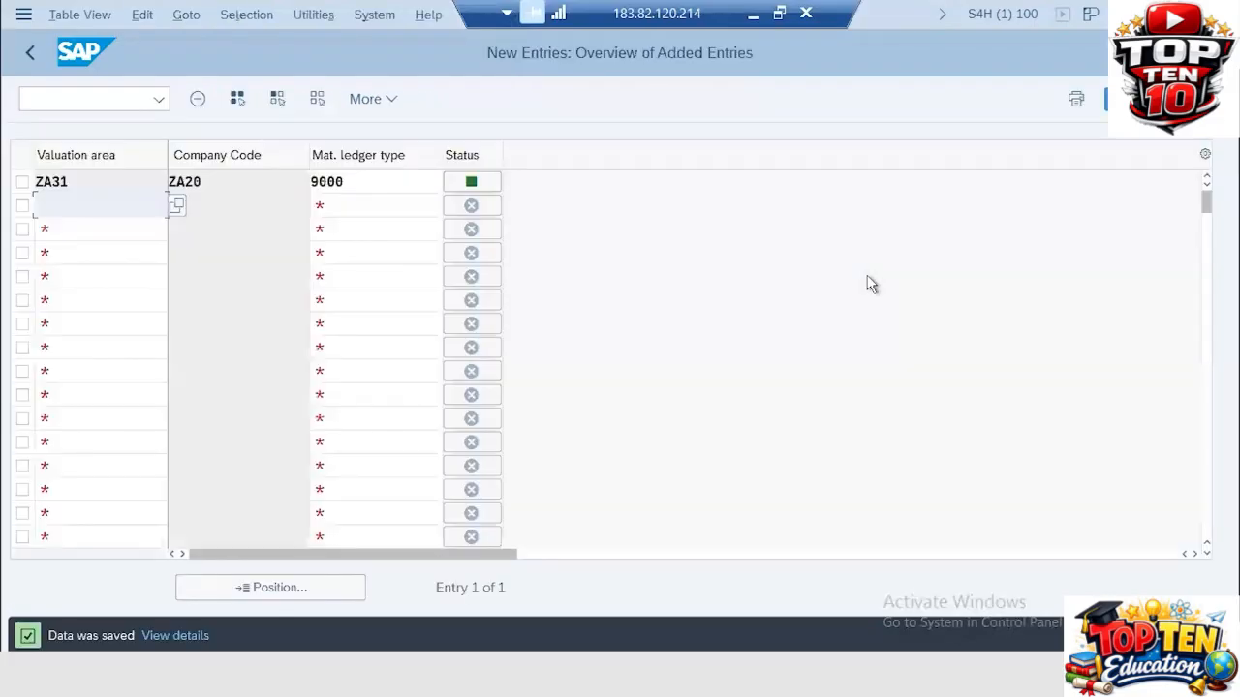
{"action": "left_click", "coordinate": [32, 55]}
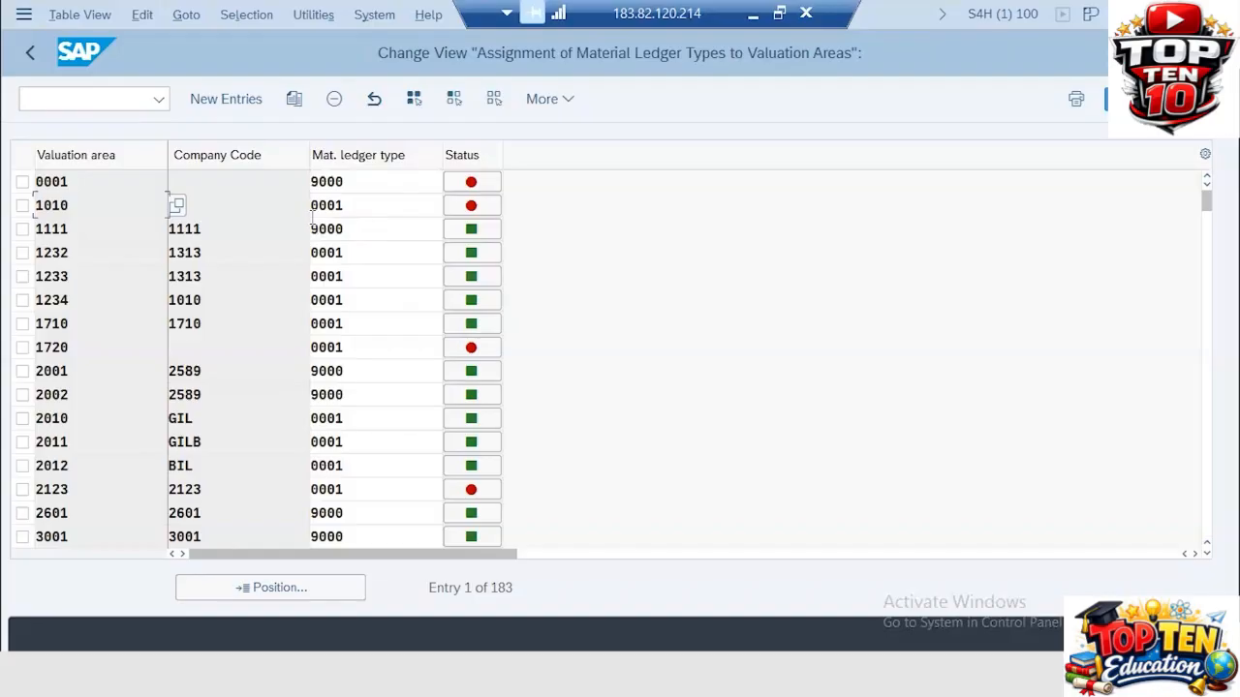
Create and save a new entry assigning material ledger type 9000 to valuation area ZA32, and return to the overview
{"action": "left_click", "coordinate": [221, 97]}
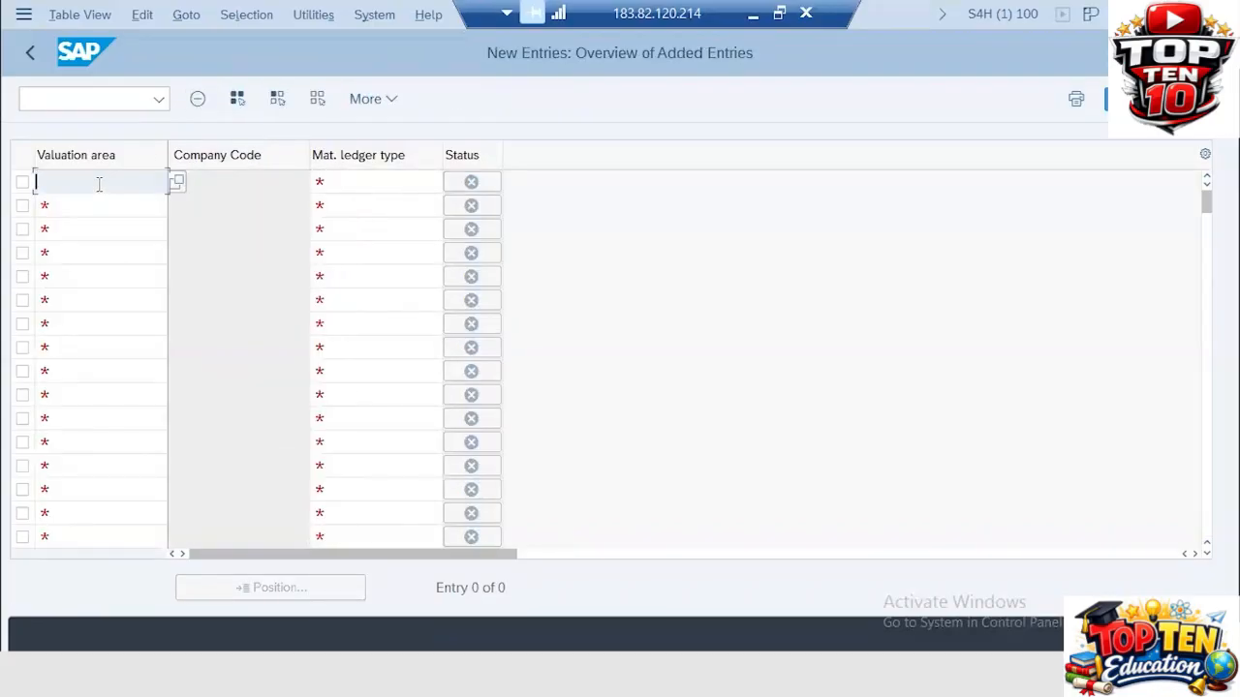
{"action": "type", "text": "za32"}
{"action": "key", "text": "Tab"}
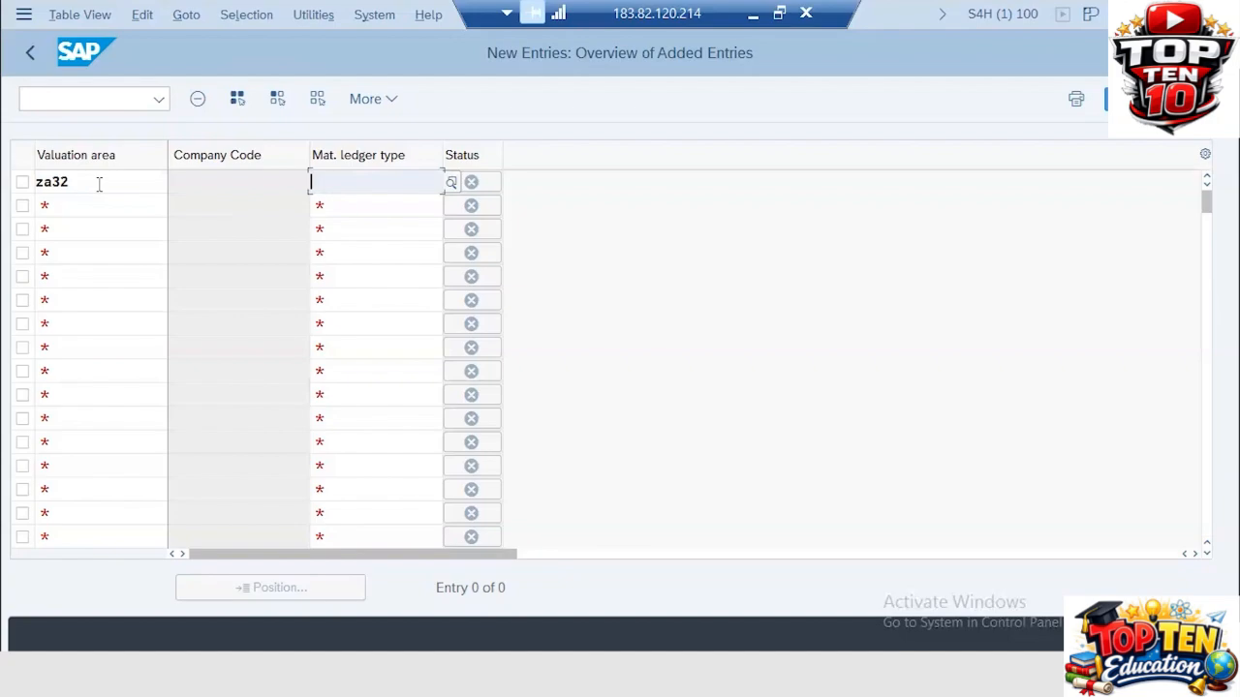
{"action": "left_click", "coordinate": [450, 183]}
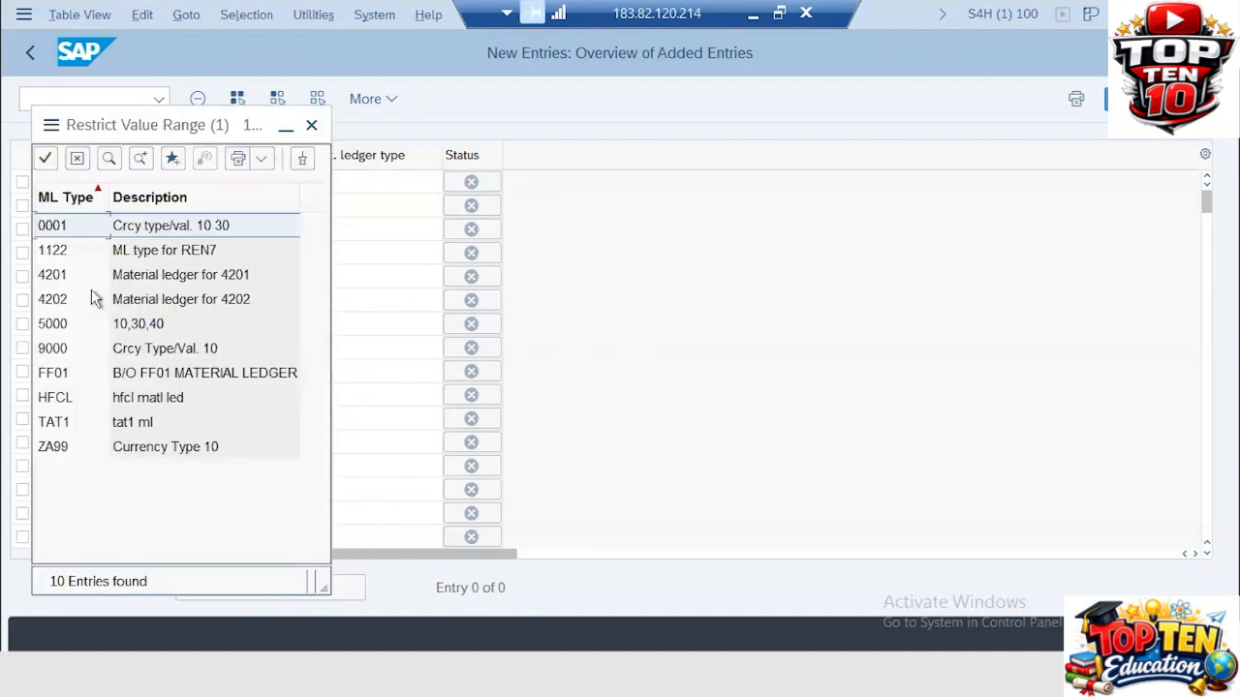
{"action": "double_click", "coordinate": [135, 350]}
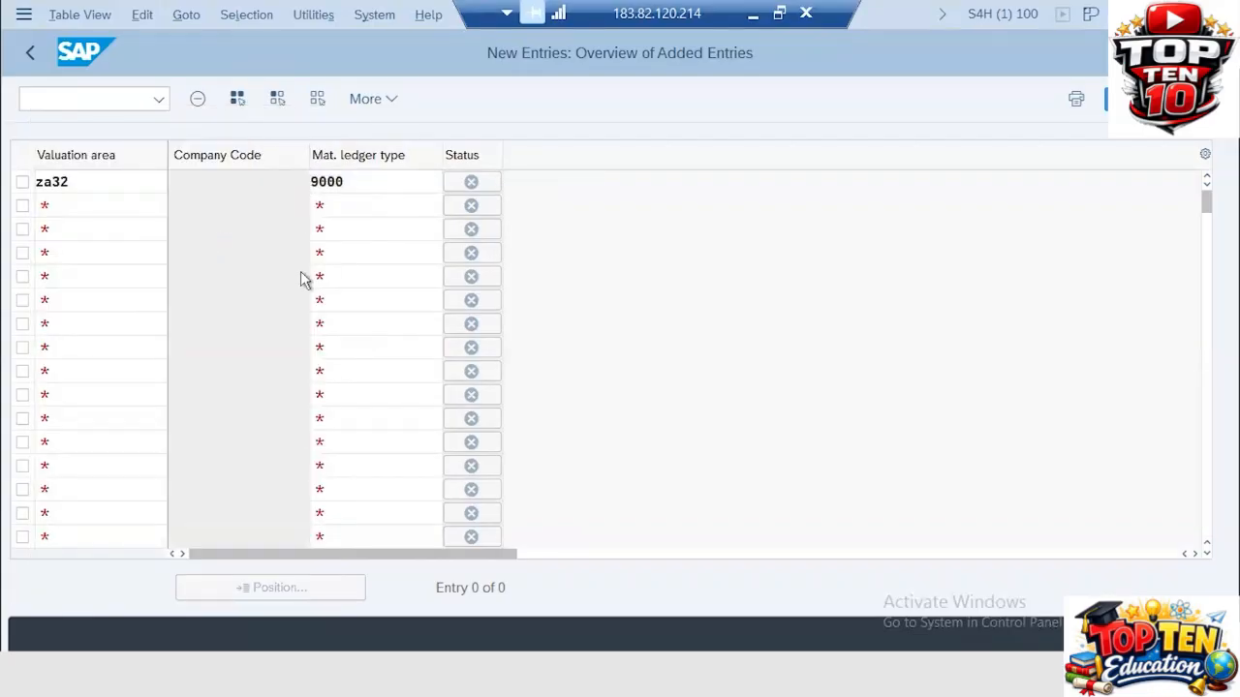
{"action": "key", "text": "Return"}
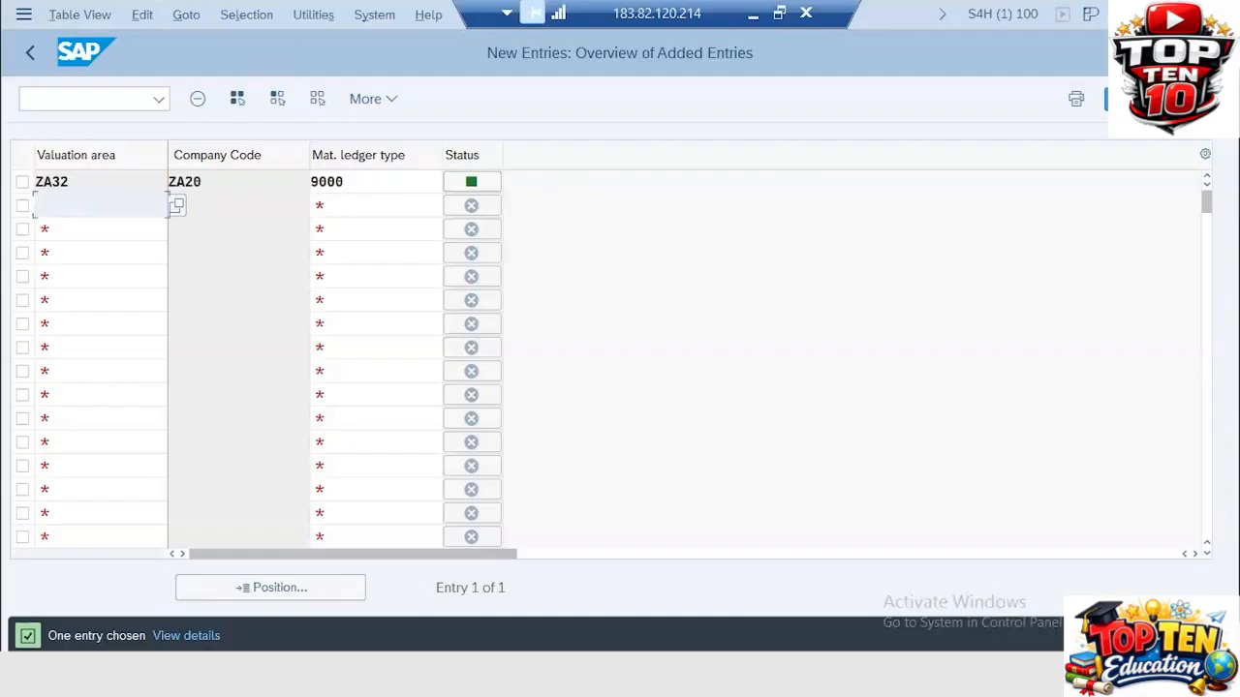
{"action": "key", "text": "ctrl+s"}
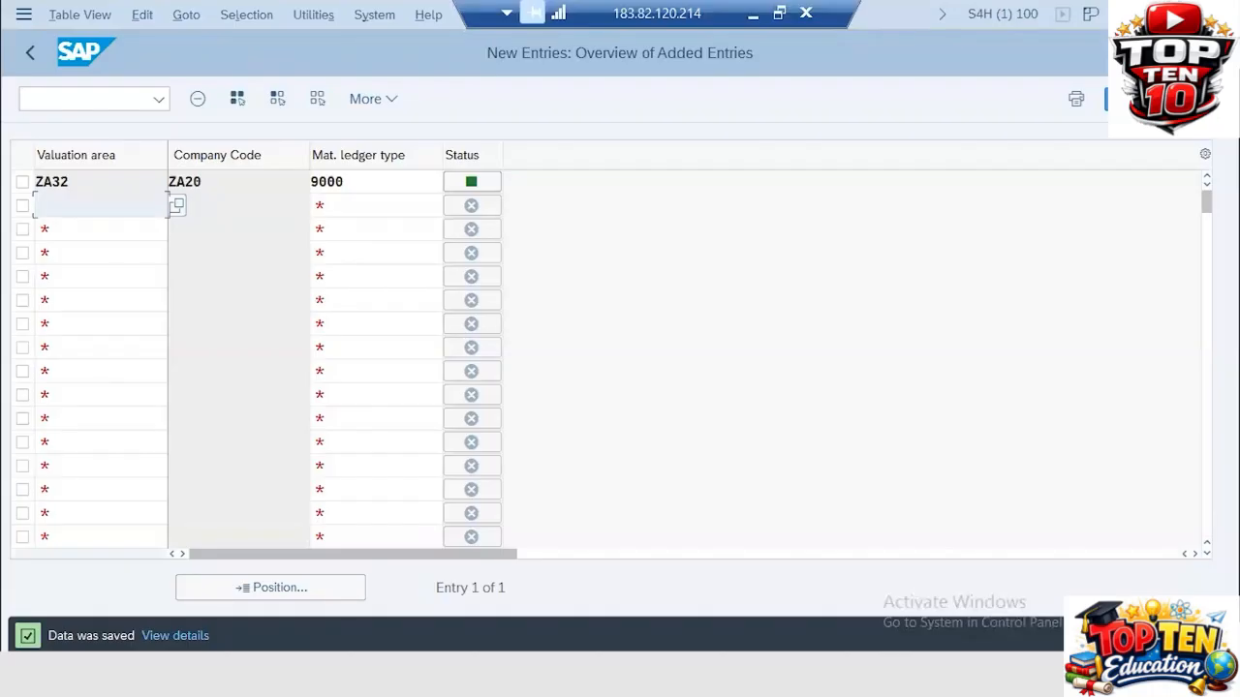
{"action": "left_click", "coordinate": [33, 55]}
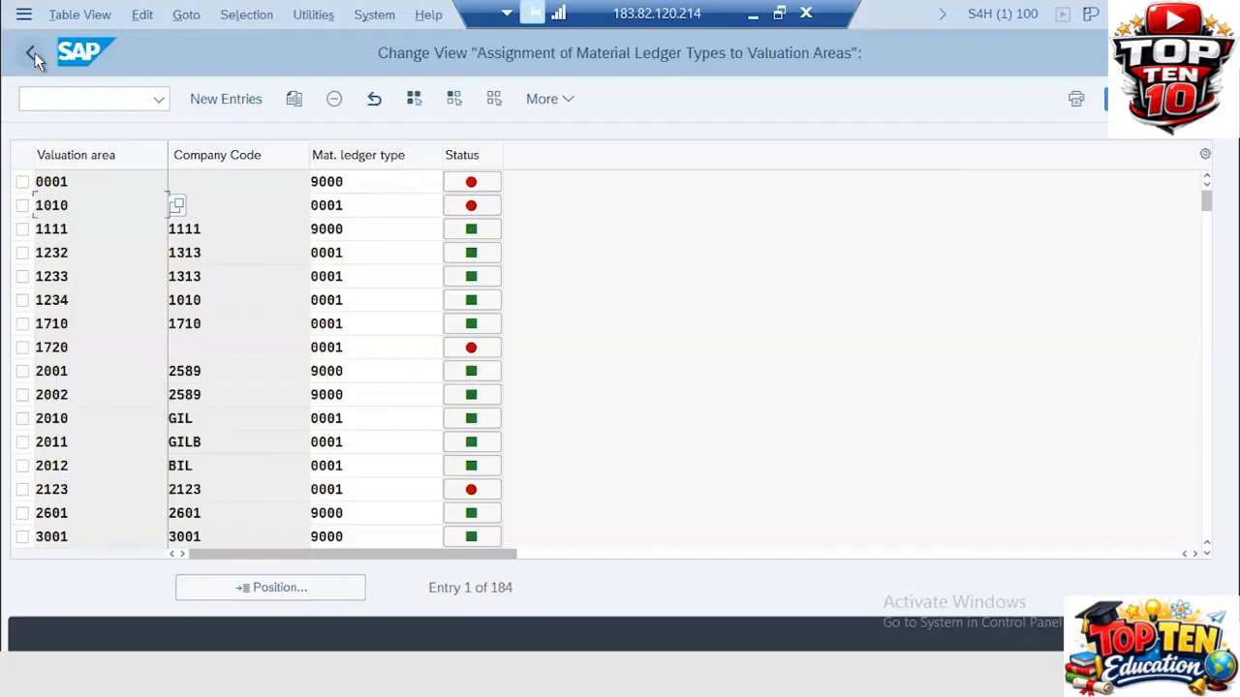
Leave the assignment view and switch to PowerPoint to read step 3 on activating valuation areas for the material ledger
{"action": "left_click", "coordinate": [34, 52]}
{"action": "left_click", "coordinate": [752, 13]}
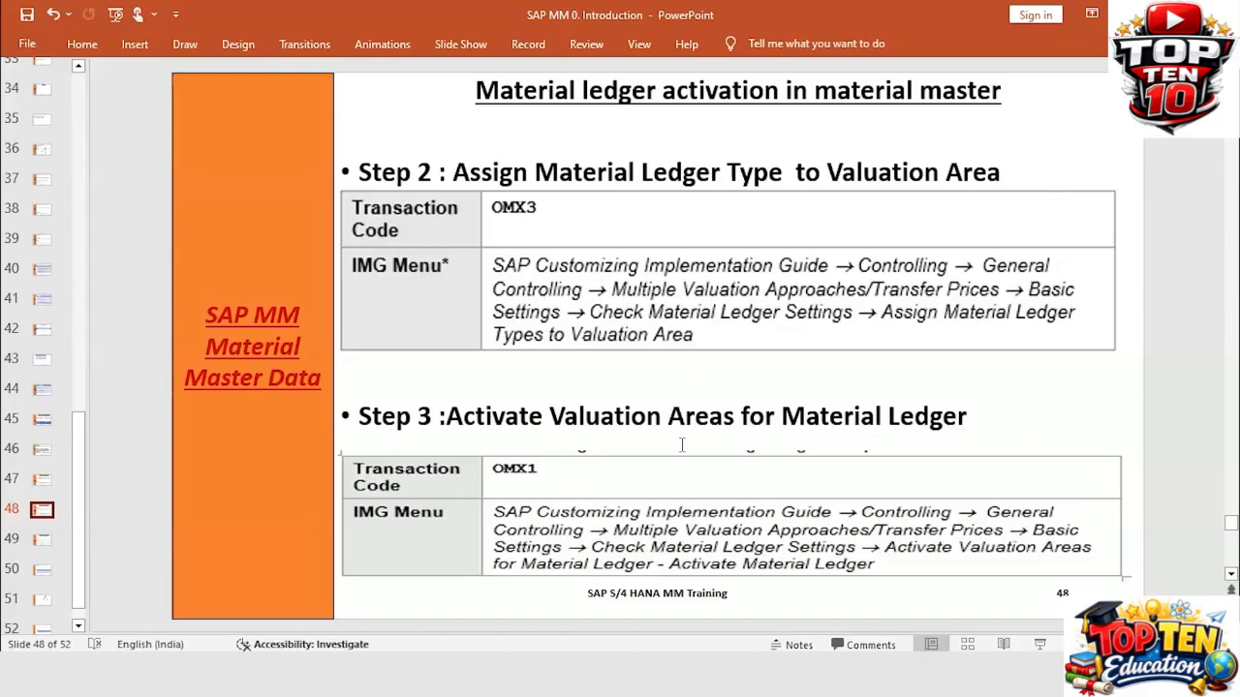
Switch back to SAP and open the material ledger activation view with /nomx1
{"action": "left_click", "coordinate": [862, 672]}
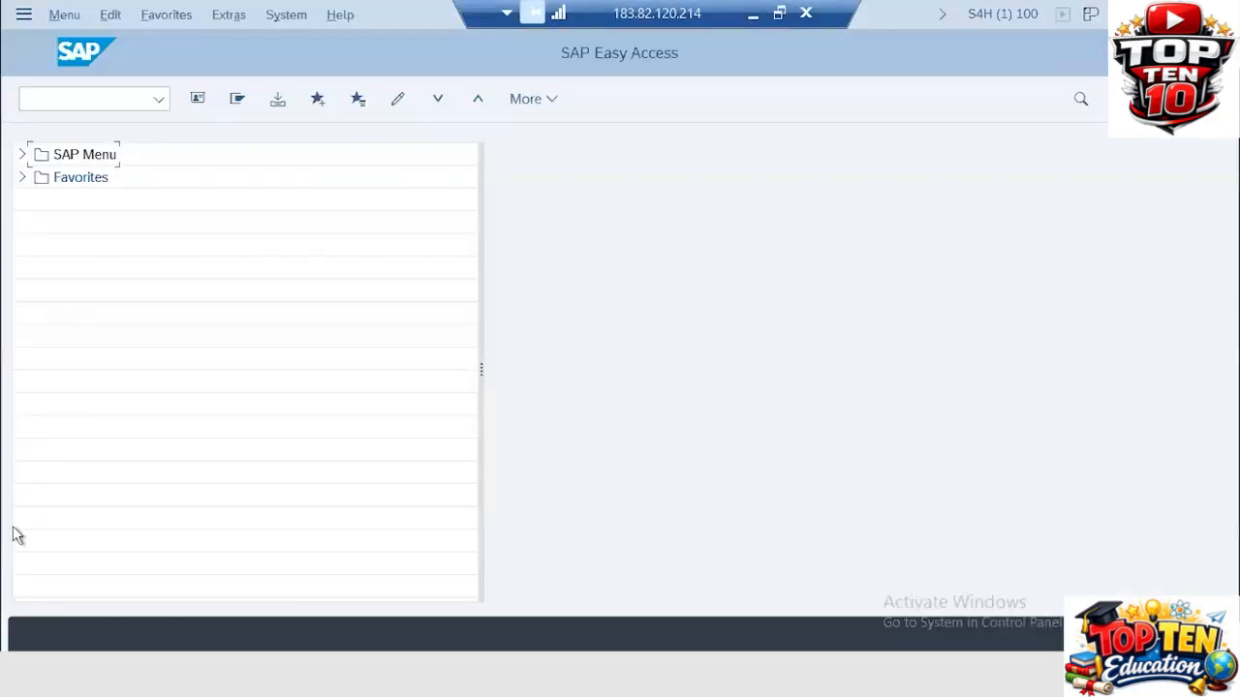
{"action": "left_click", "coordinate": [64, 100]}
{"action": "type", "text": "/nomx1"}
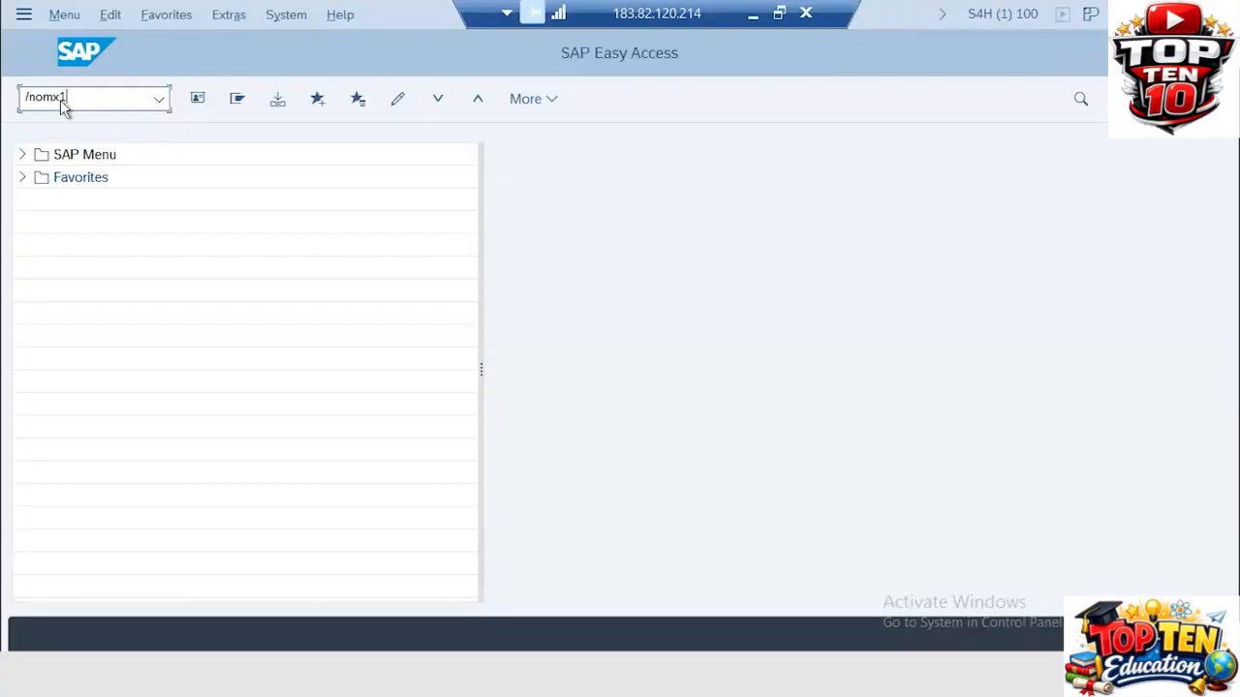
{"action": "key", "text": "Return"}
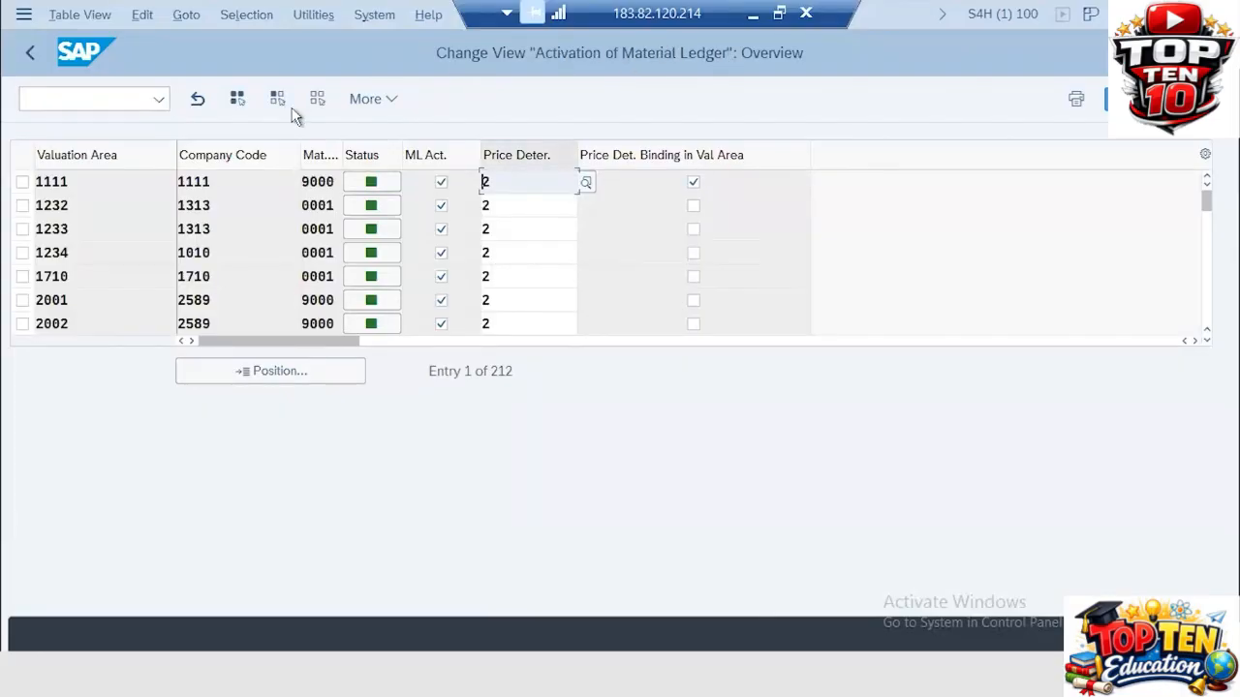
Locate valuation area ZA31, activate its material ledger and set price determination to 2 (Transaction-Based)
{"action": "left_click", "coordinate": [283, 368]}
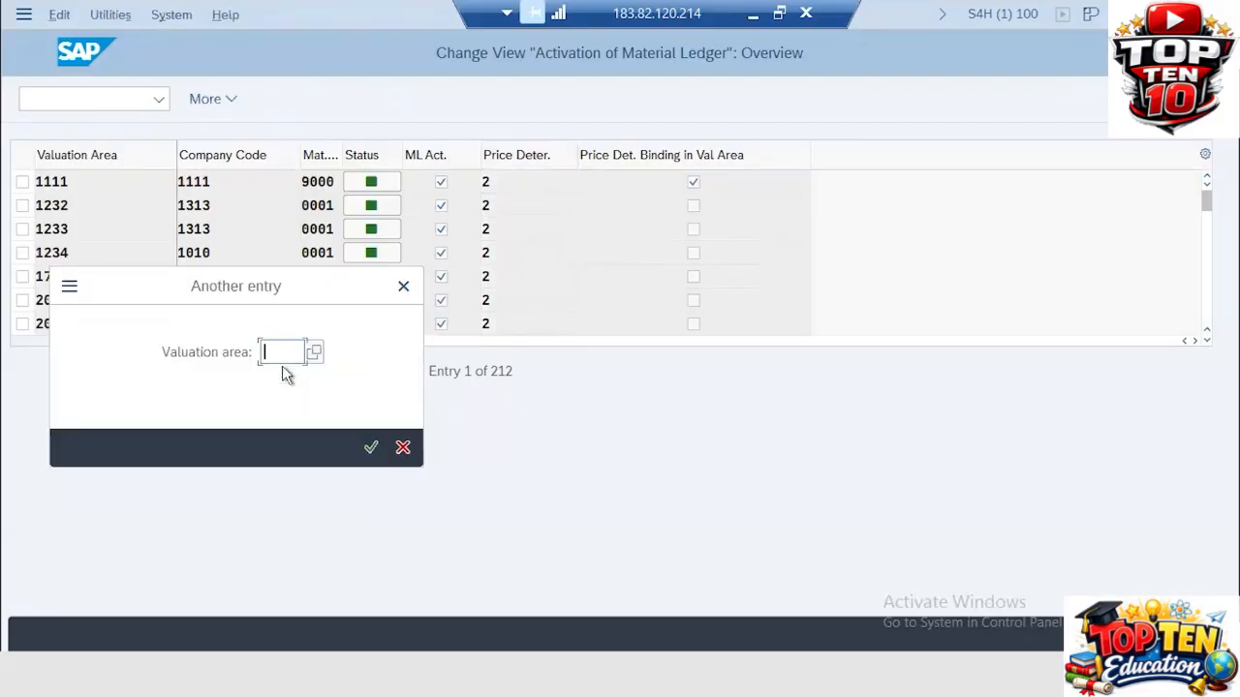
{"action": "type", "text": "za"}
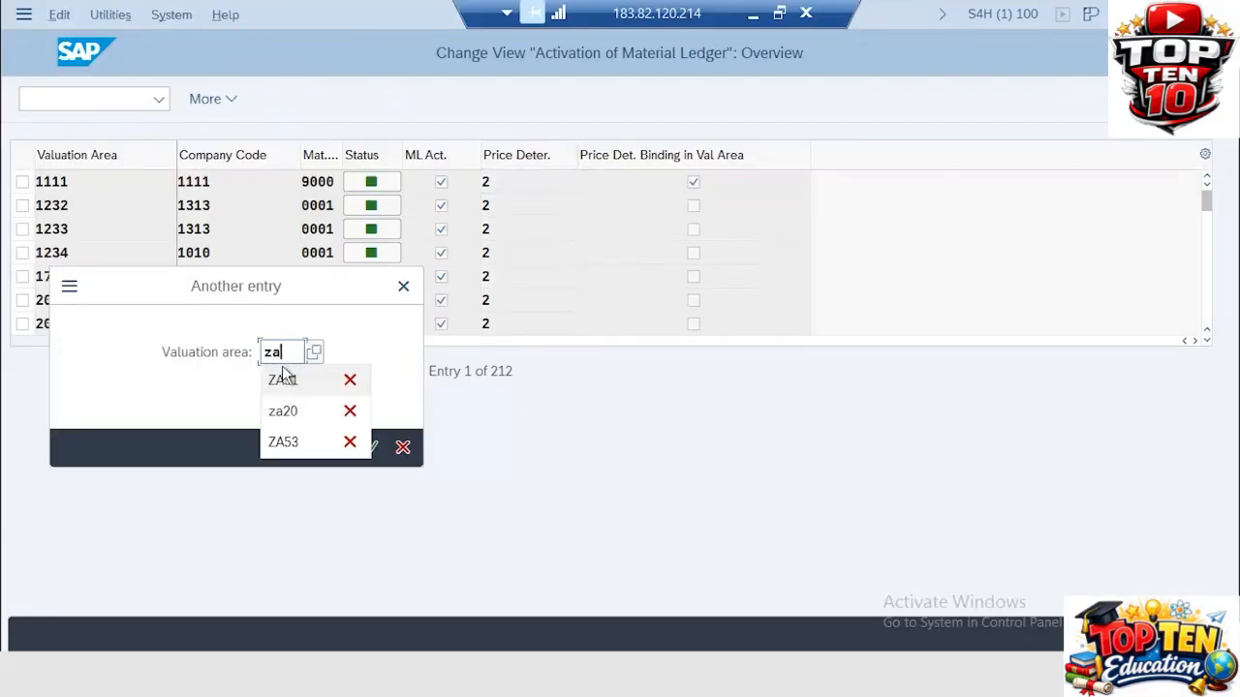
{"action": "type", "text": "31"}
{"action": "key", "text": "Return"}
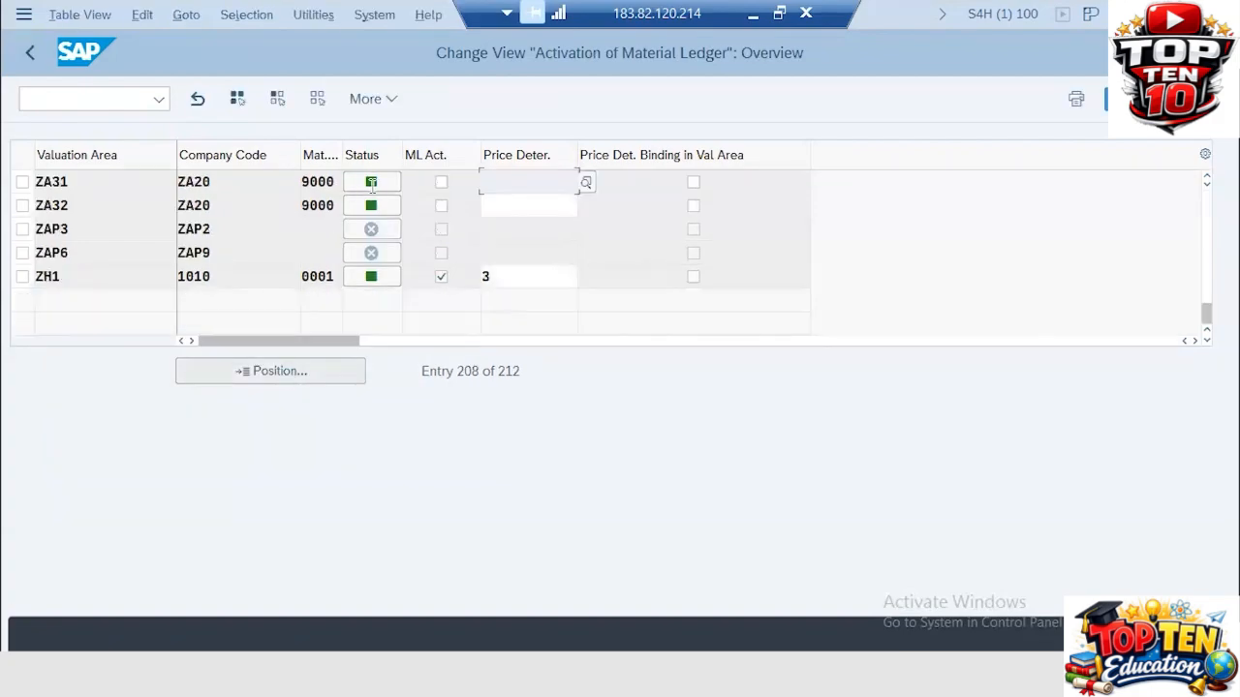
{"action": "left_click", "coordinate": [441, 186]}
{"action": "left_click", "coordinate": [441, 184]}
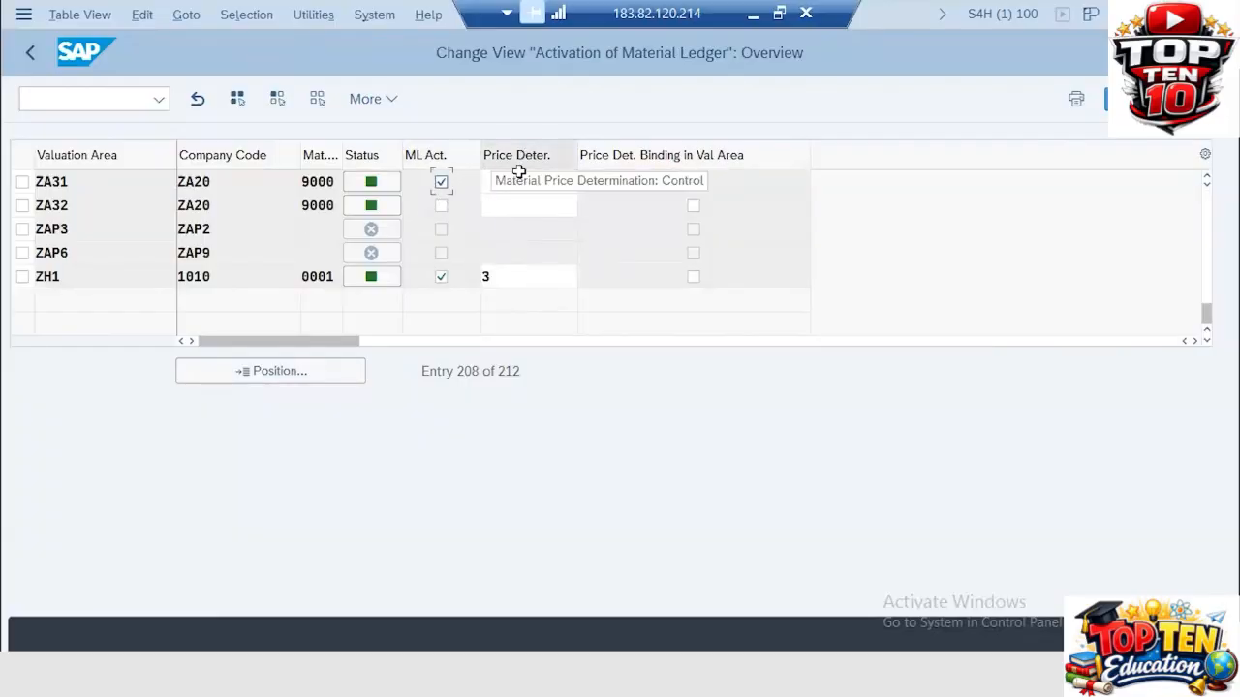
{"action": "left_click", "coordinate": [575, 182]}
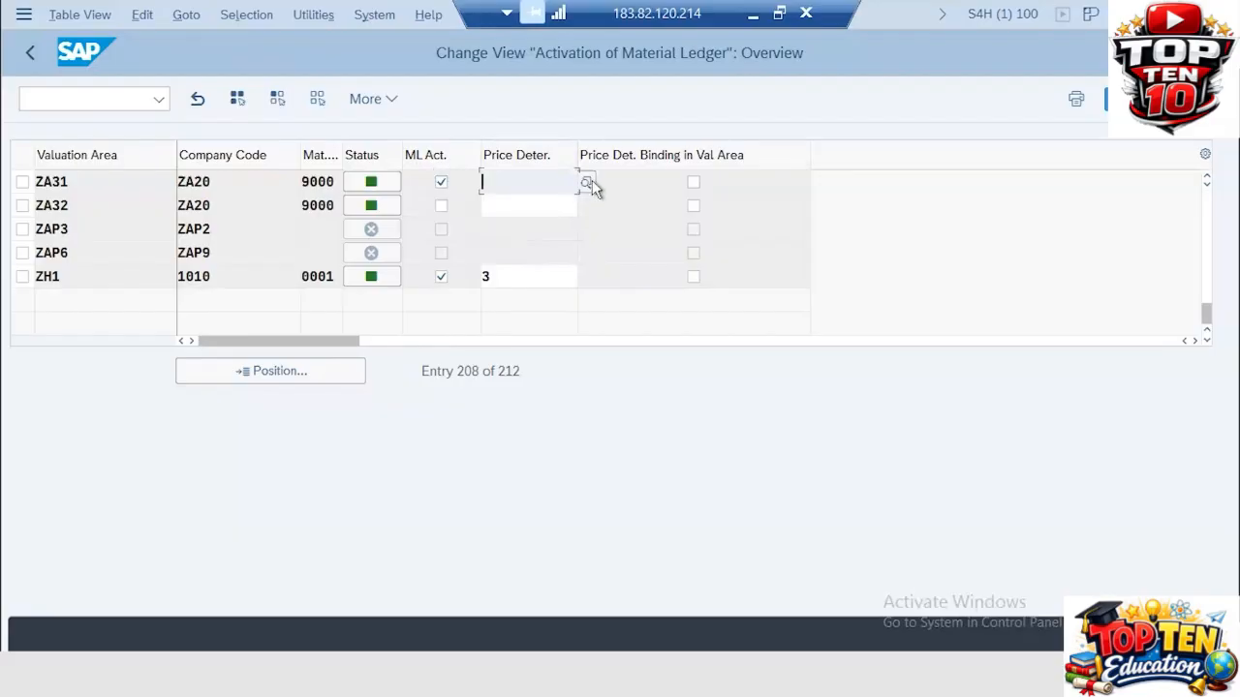
{"action": "left_click", "coordinate": [588, 184]}
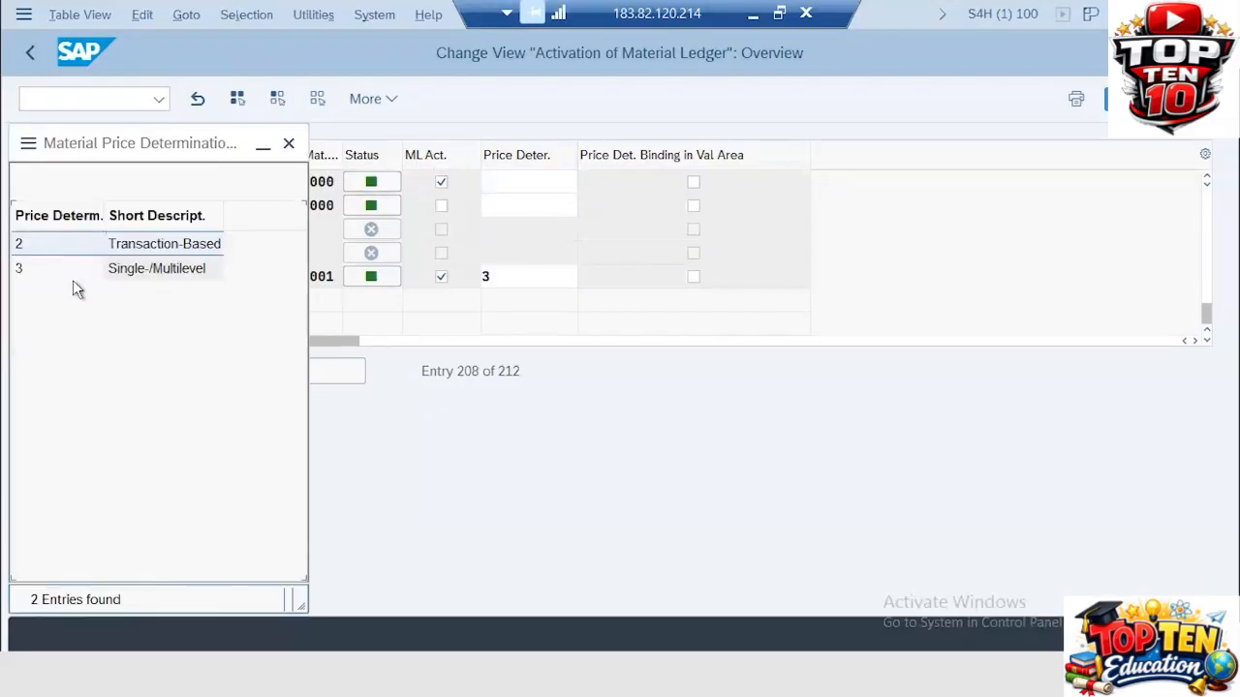
{"action": "double_click", "coordinate": [155, 247]}
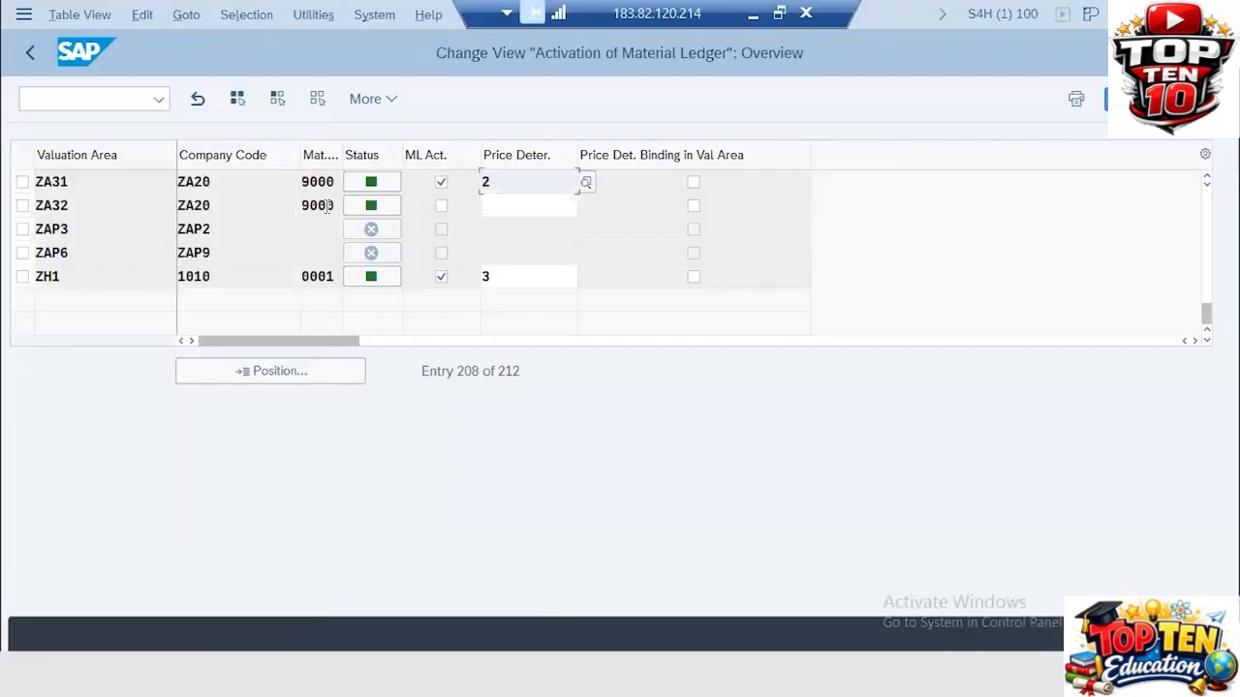
Activate the material ledger for valuation area ZA32 and set its price determination to 2 (Transaction-Based)
{"action": "left_click", "coordinate": [441, 206]}
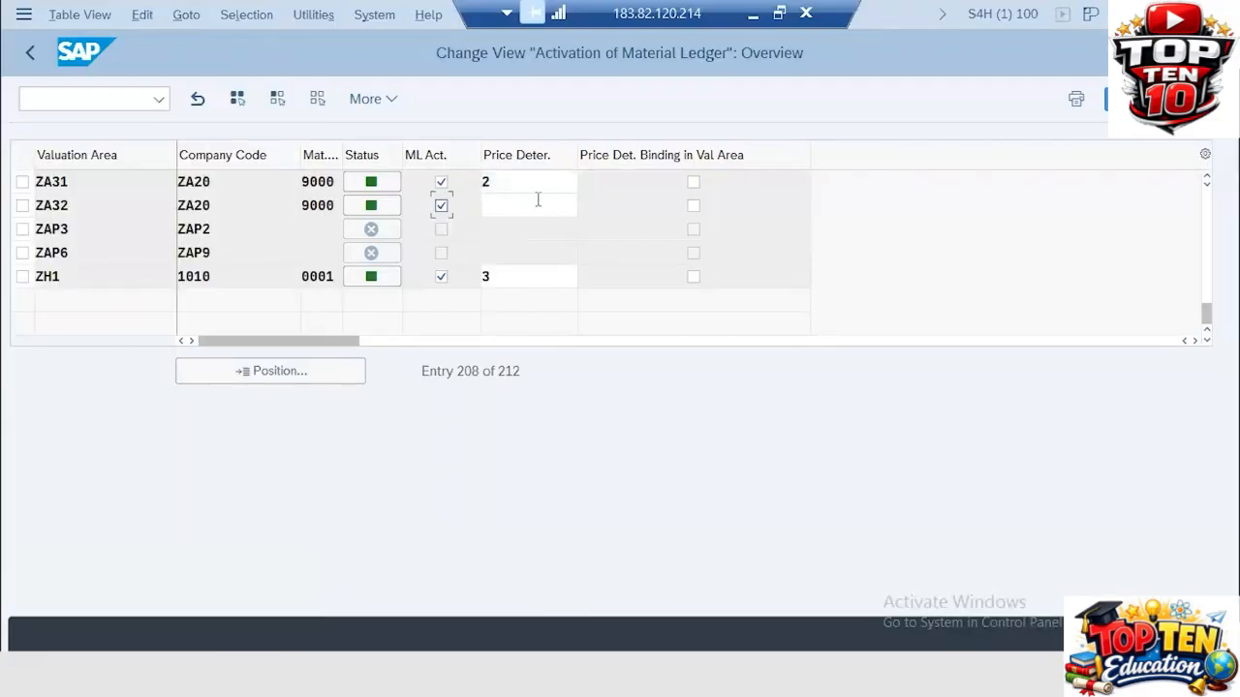
{"action": "left_click", "coordinate": [537, 200]}
{"action": "left_click", "coordinate": [583, 204]}
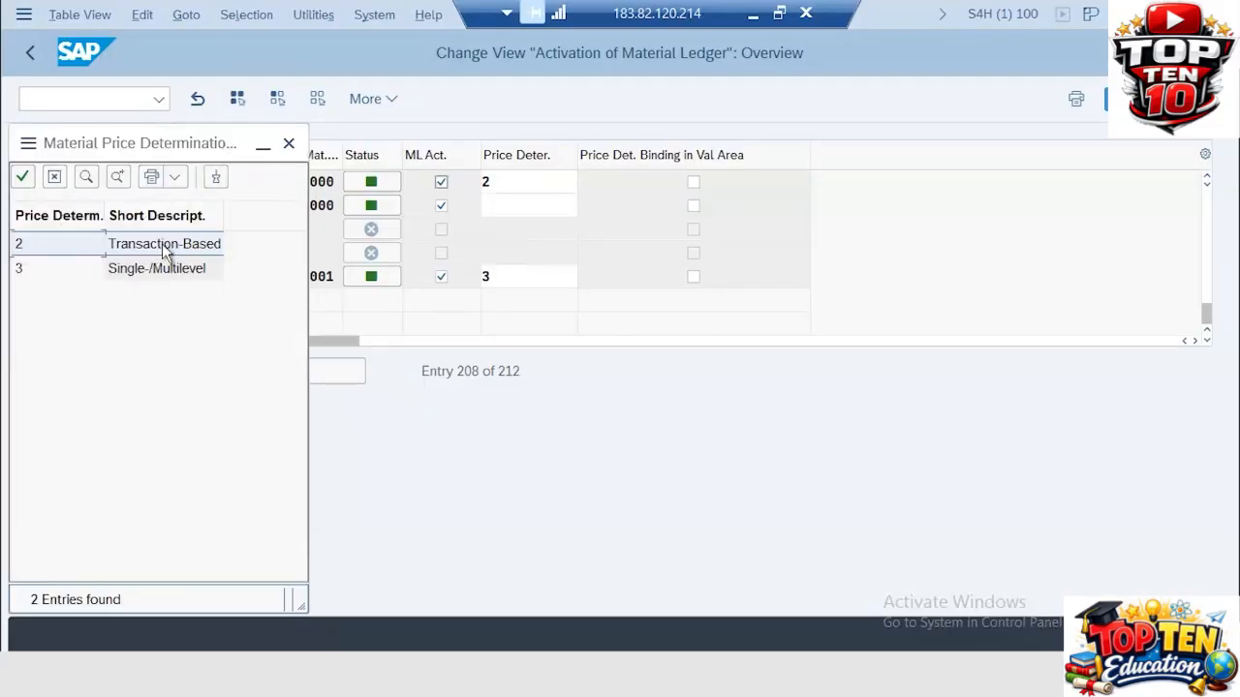
{"action": "left_click", "coordinate": [162, 243]}
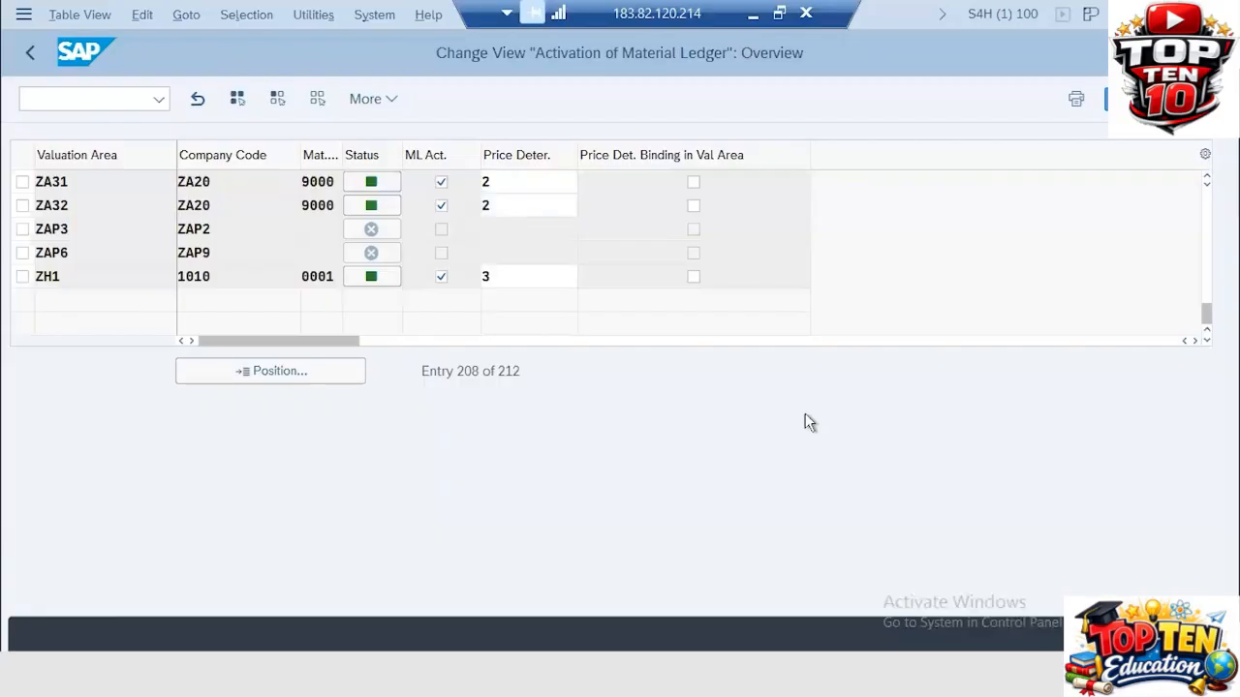
Save the material ledger activation, acknowledging the data conversion notice and accepting the proposed customizing request
{"action": "left_click", "coordinate": [1143, 636]}
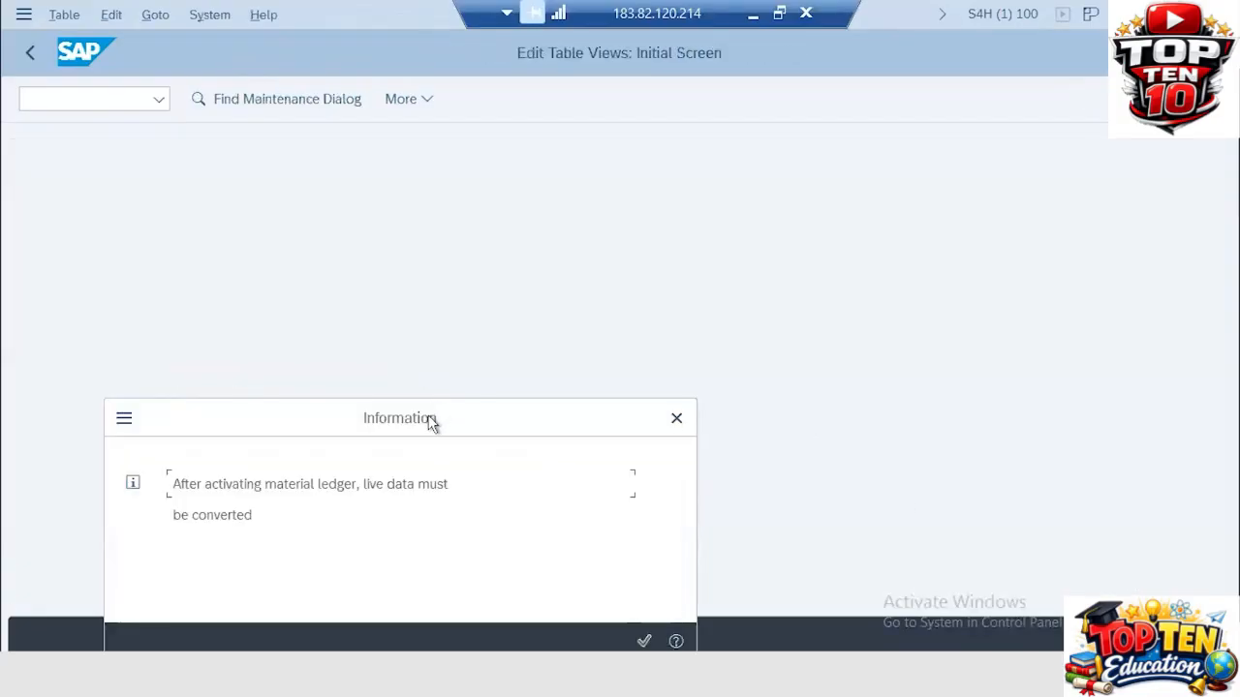
{"action": "left_click_drag", "start_coordinate": [429, 420], "coordinate": [419, 197]}
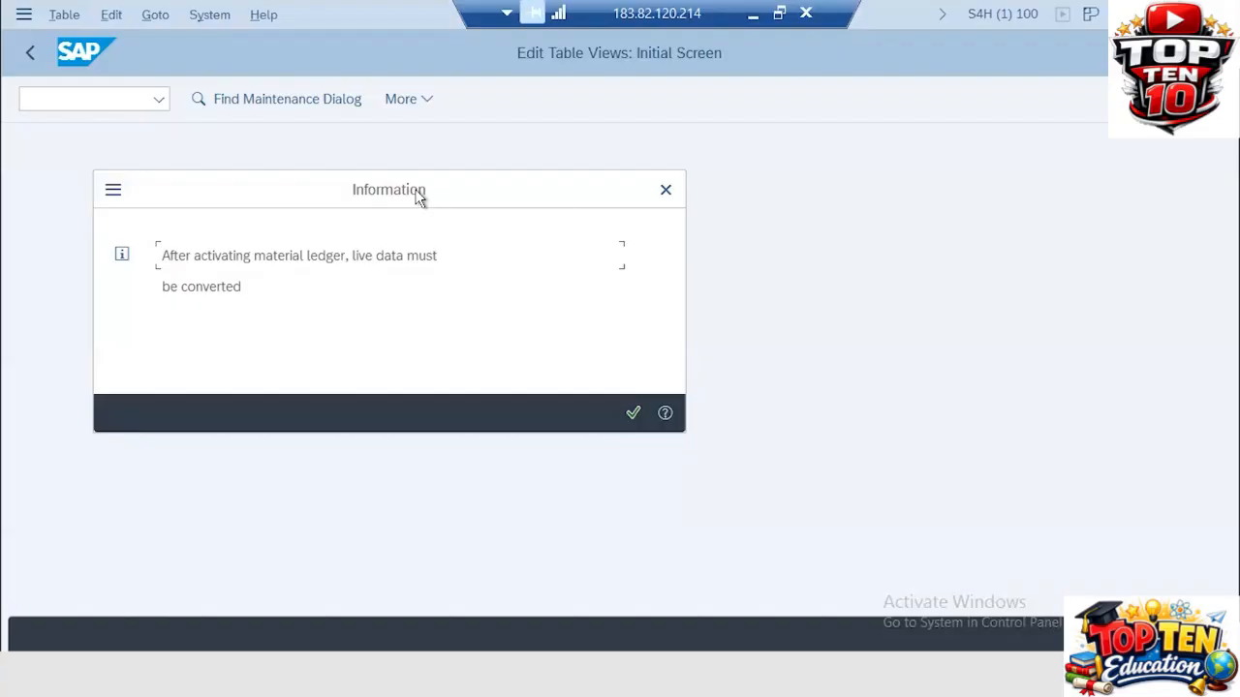
{"action": "left_click", "coordinate": [631, 415]}
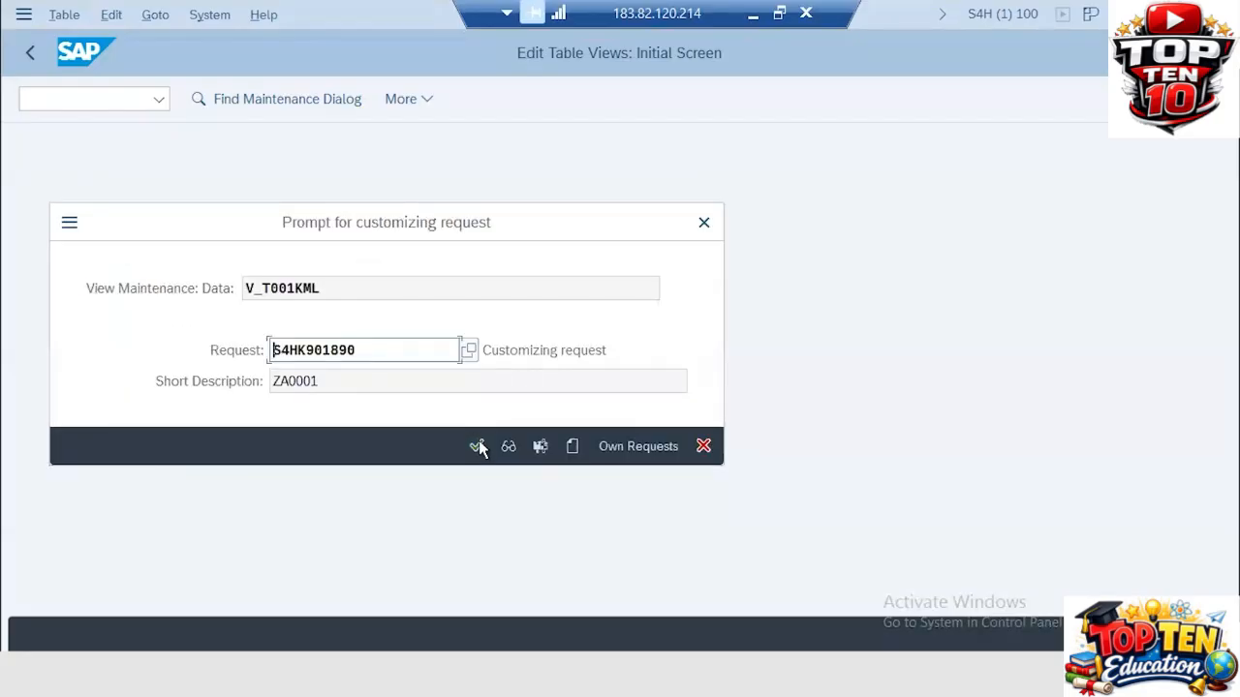
{"action": "left_click", "coordinate": [477, 446]}
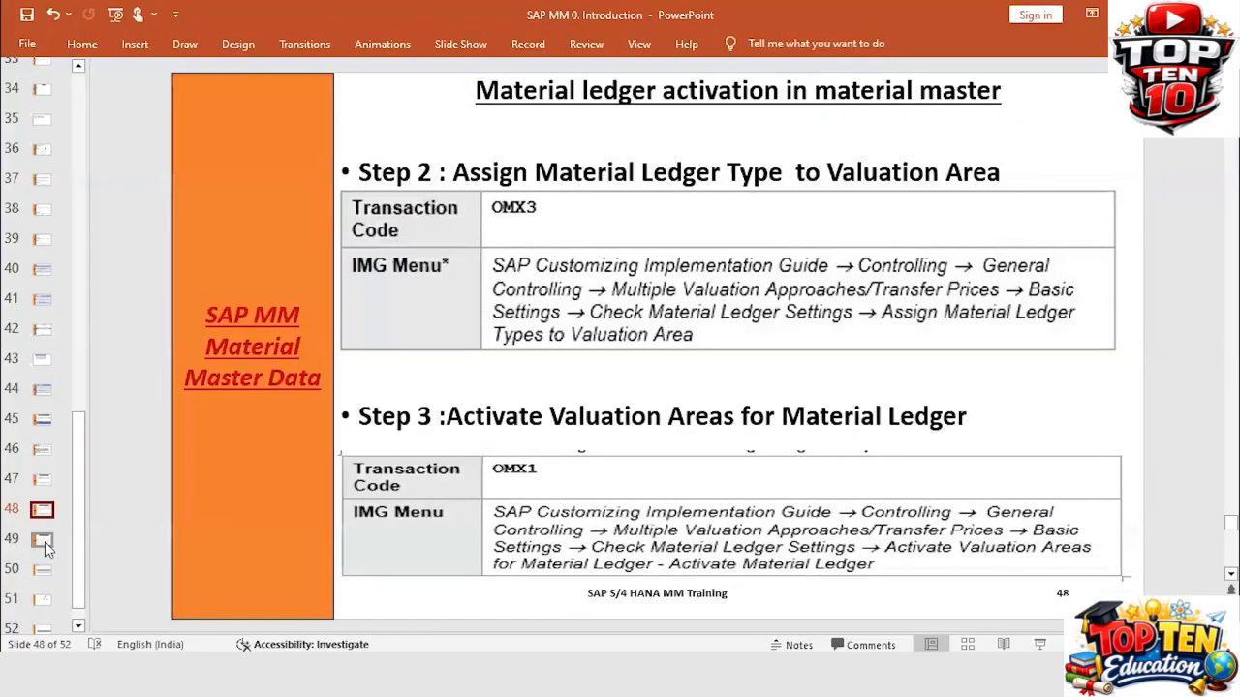
Read slide 49 in PowerPoint on the production start-up of the material ledger and highlight its transaction code CKMSTART
{"action": "left_click", "coordinate": [44, 542]}
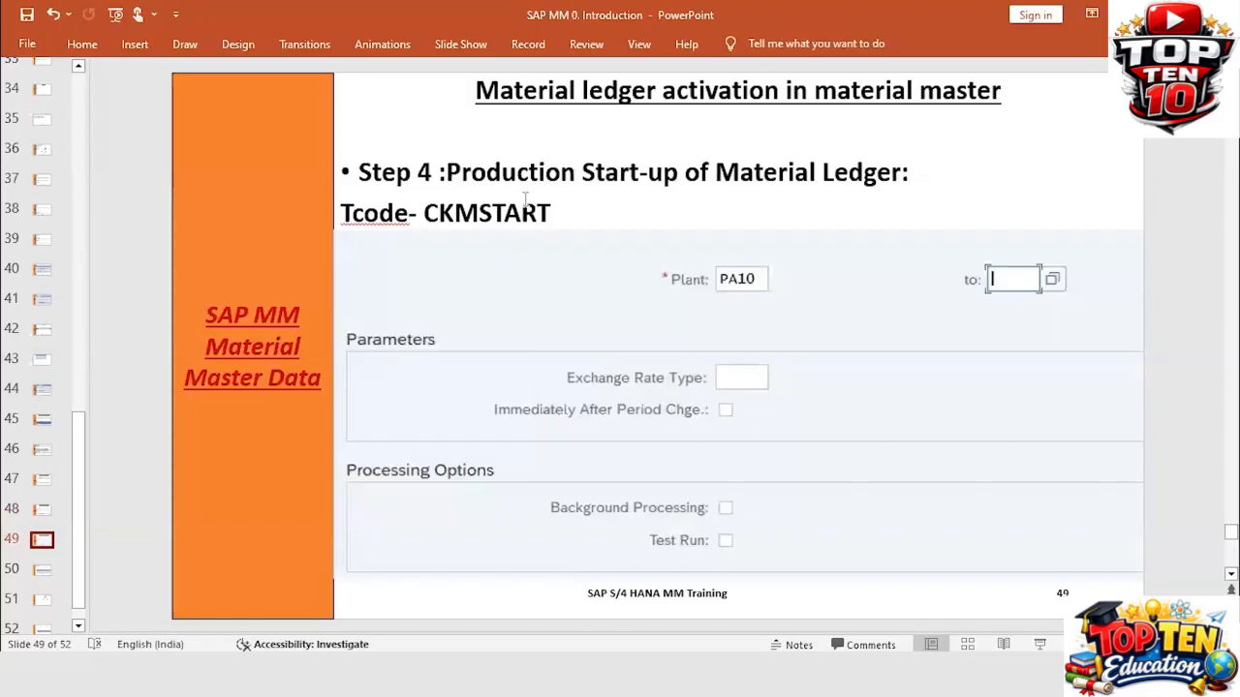
{"action": "left_click_drag", "start_coordinate": [553, 208], "coordinate": [421, 214]}
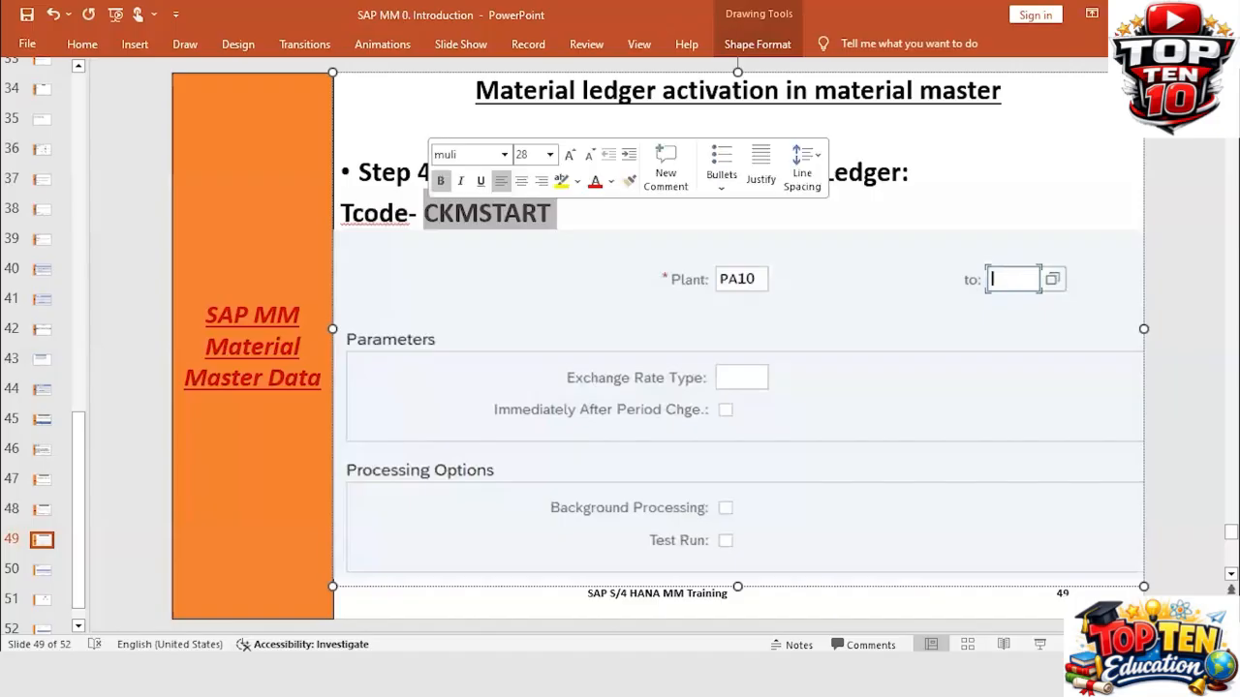
Switch to SAP, open transaction CKMSTART for material ledger production startup and enter plant ZA31
{"action": "mouse_move", "coordinate": [862, 670]}
{"action": "left_click", "coordinate": [862, 606]}
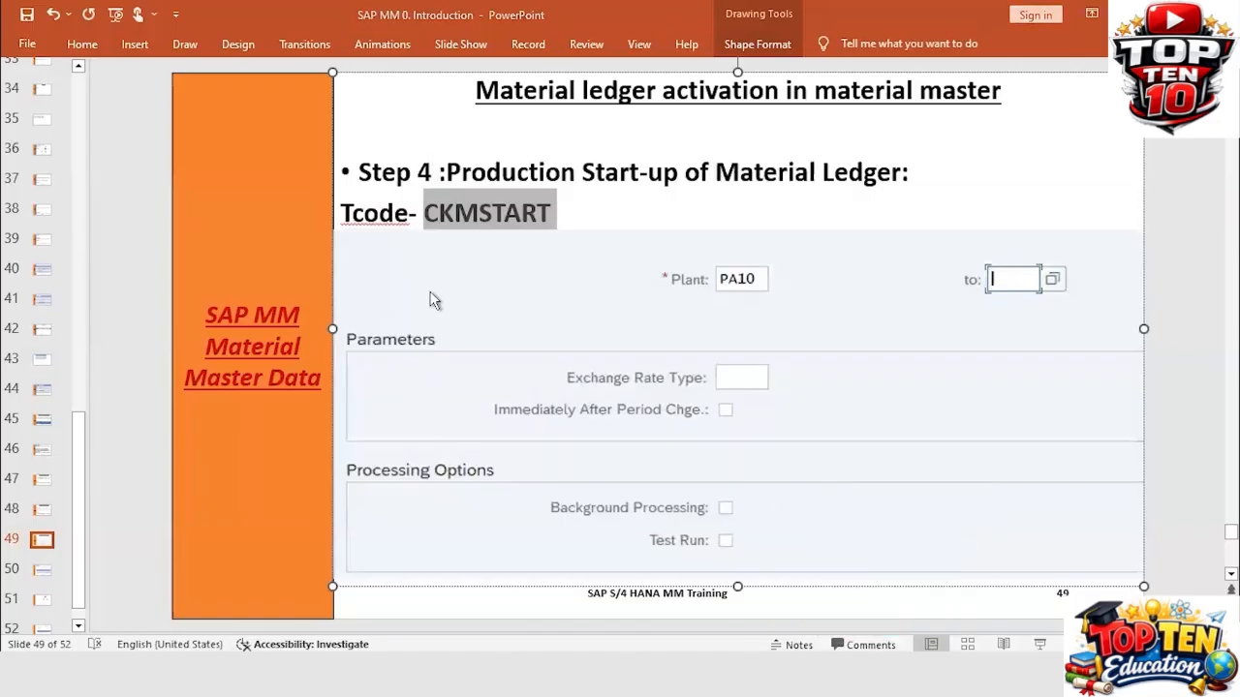
{"action": "left_click", "coordinate": [113, 98]}
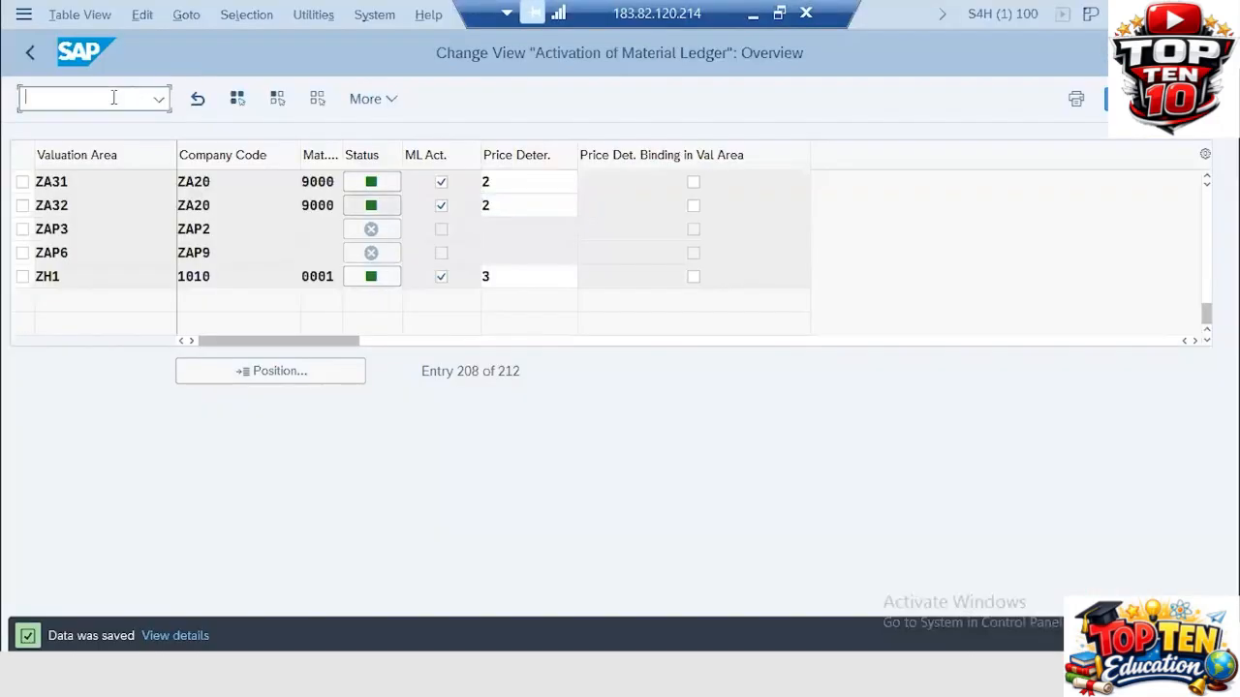
{"action": "type", "text": "/nckmstart"}
{"action": "key", "text": "Return"}
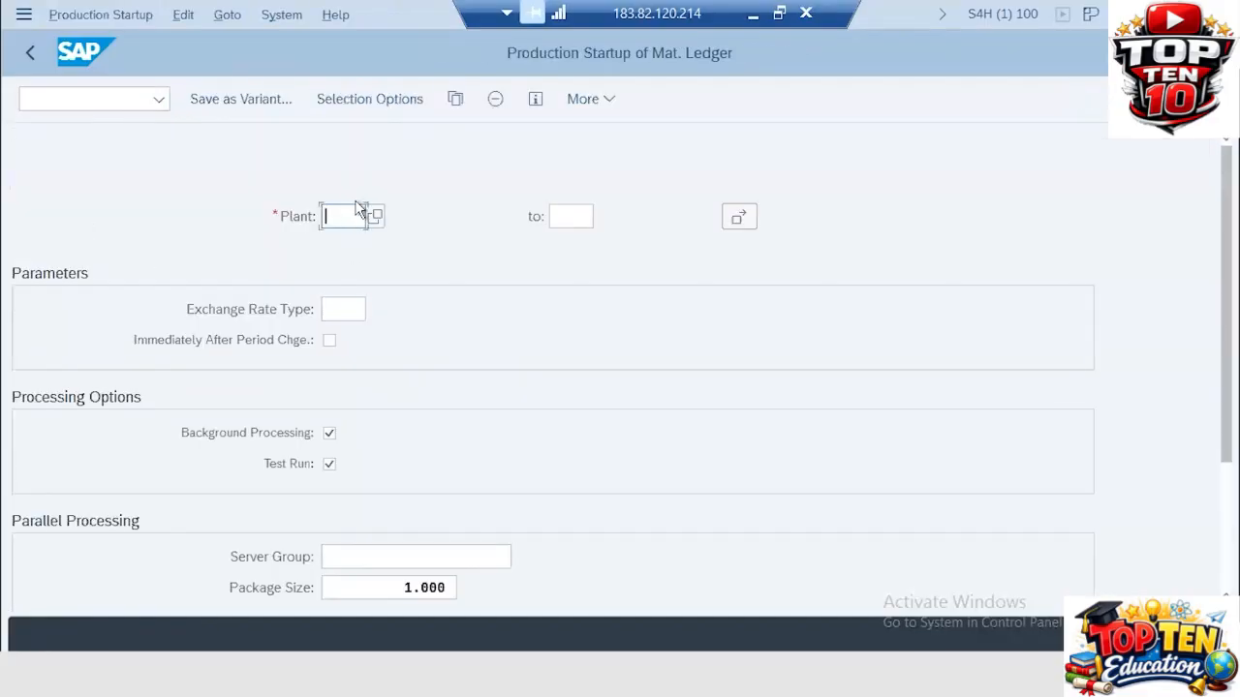
{"action": "type", "text": "za31"}
{"action": "key", "text": "Return"}
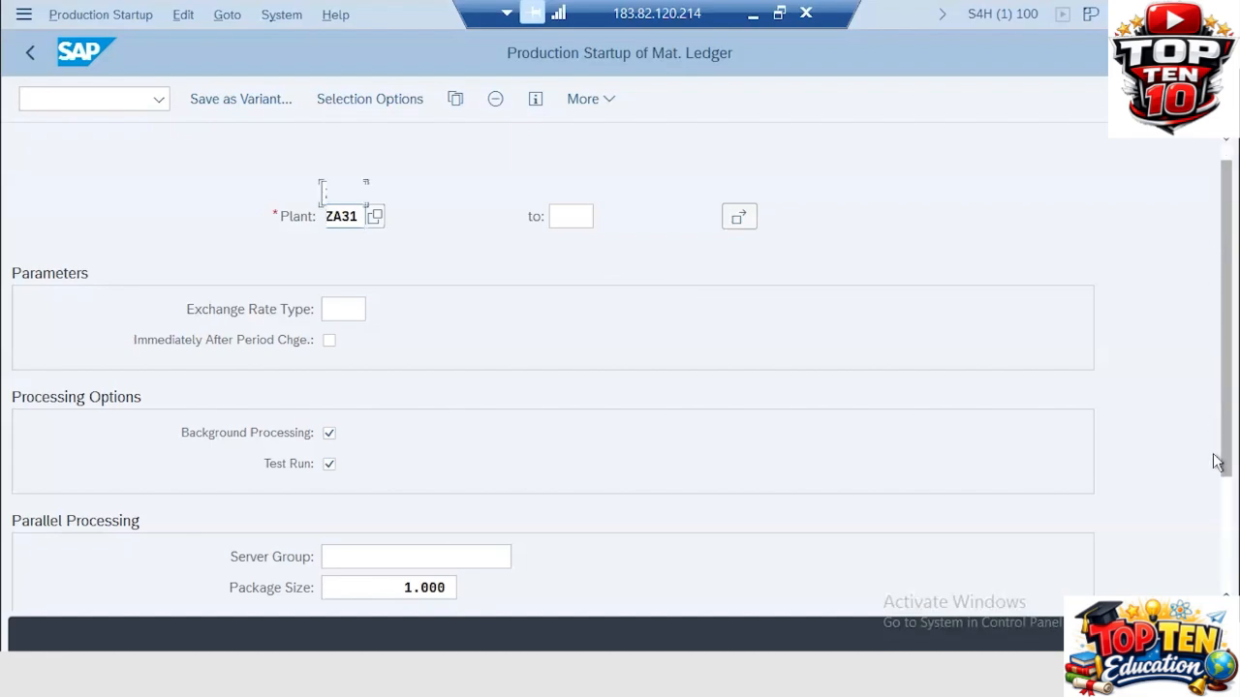
{"action": "left_click", "coordinate": [1217, 521]}
{"action": "left_click_drag", "start_coordinate": [1216, 522], "coordinate": [1216, 524]}
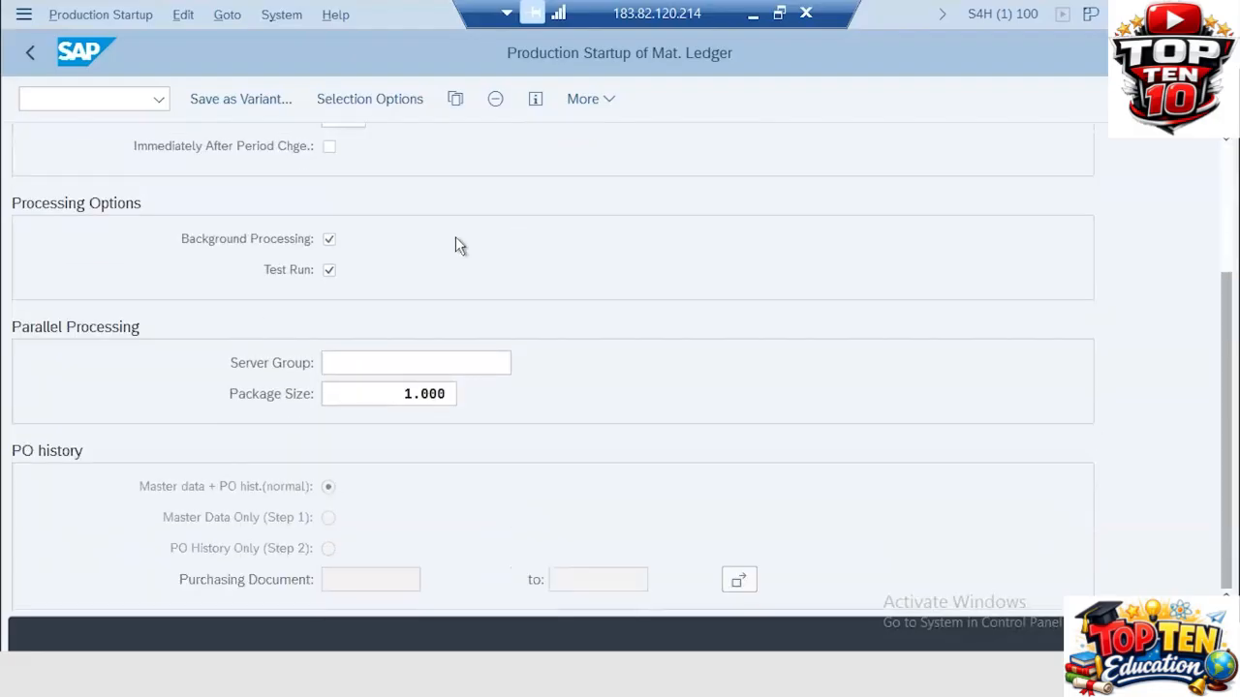
{"action": "left_click", "coordinate": [329, 271]}
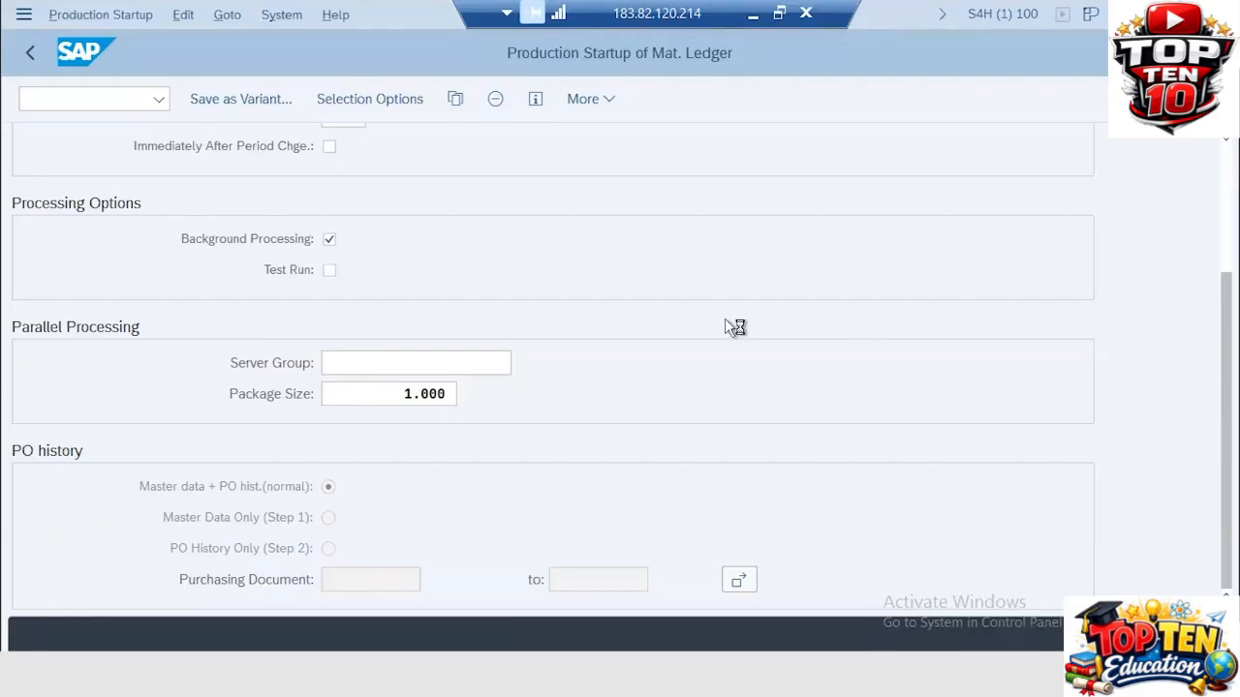
{"action": "key", "text": "F8"}
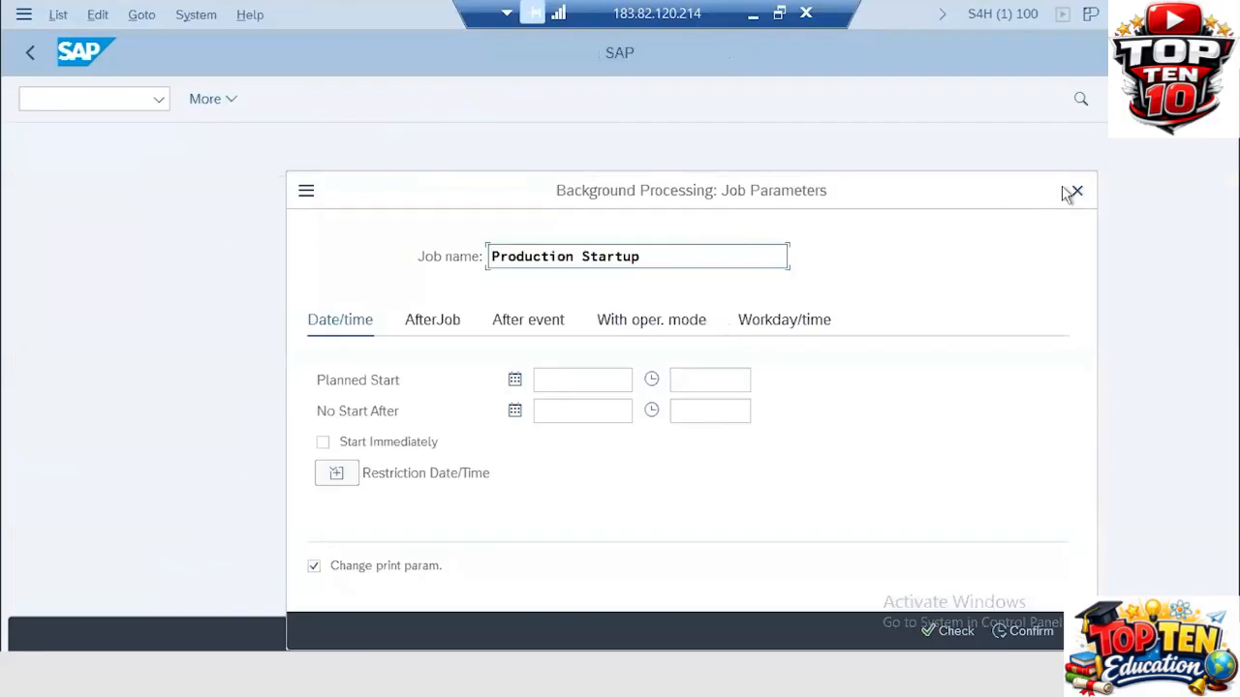
{"action": "left_click", "coordinate": [1077, 191]}
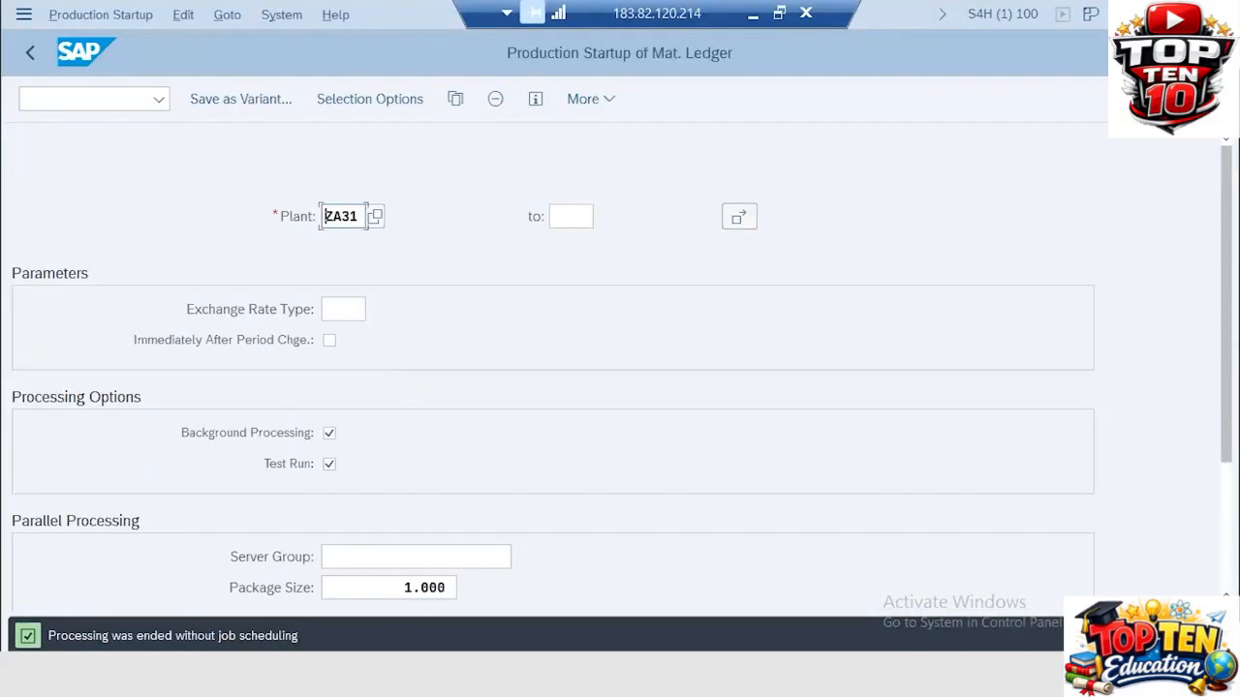
{"action": "left_click", "coordinate": [1153, 636]}
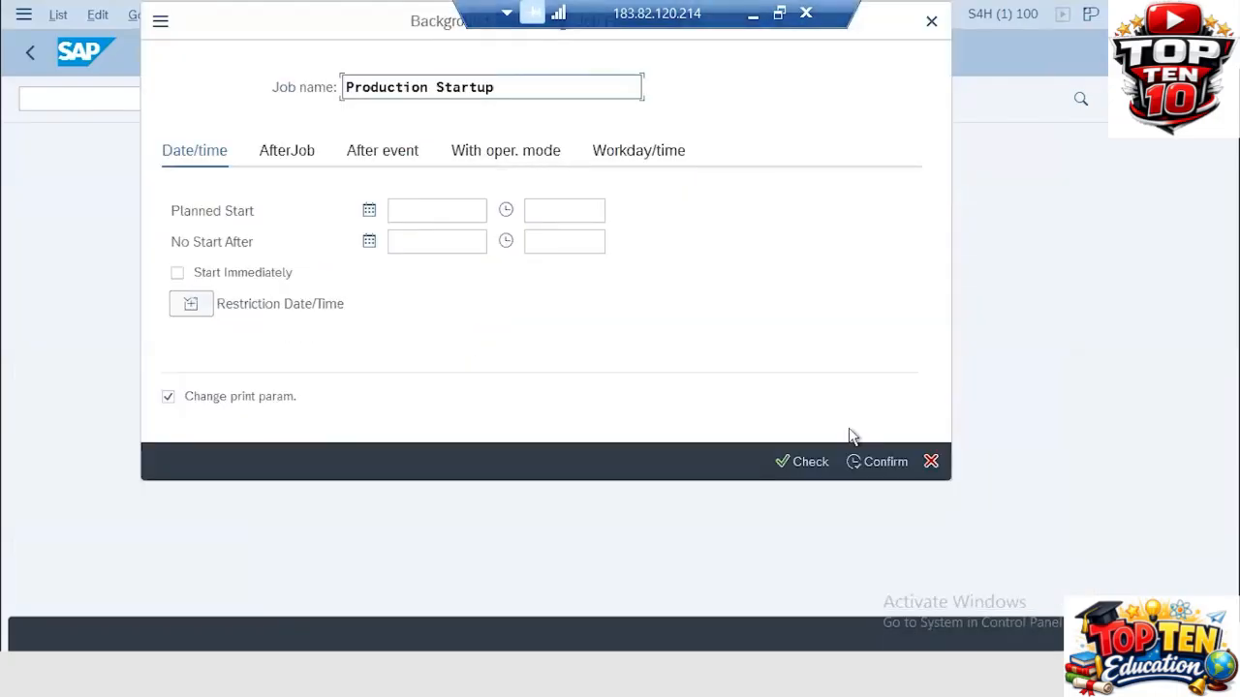
{"action": "left_click", "coordinate": [804, 465]}
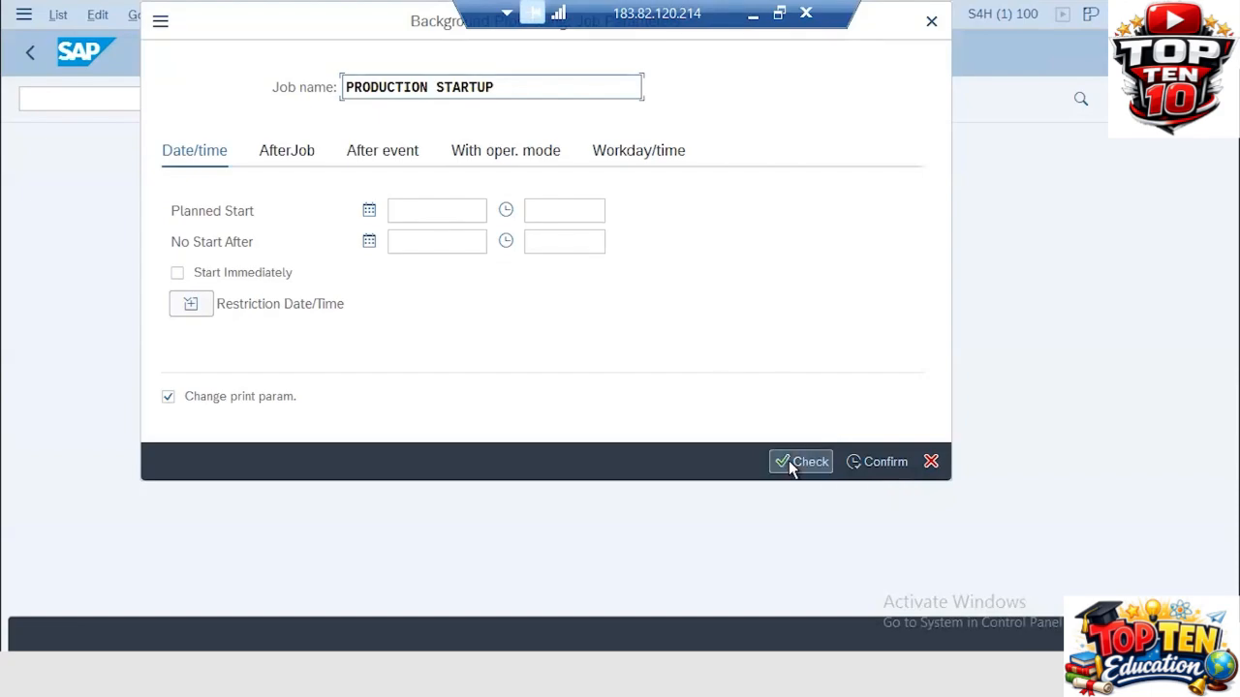
{"action": "left_click", "coordinate": [790, 463]}
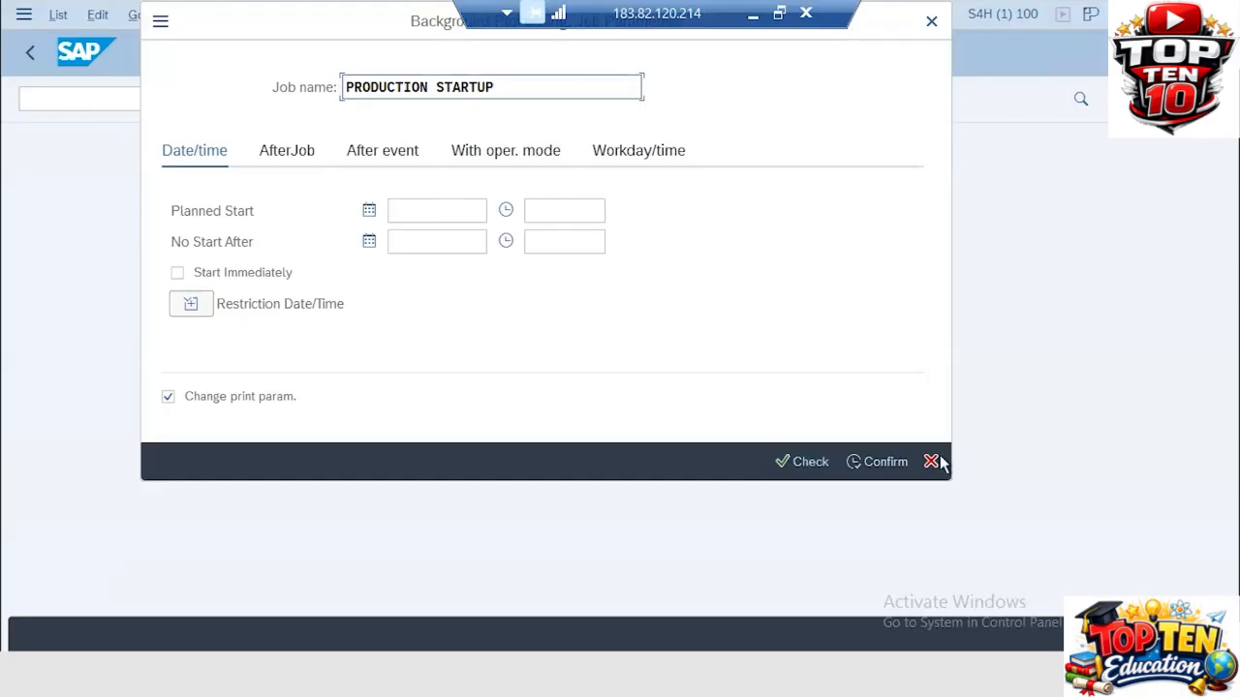
{"action": "left_click", "coordinate": [931, 22]}
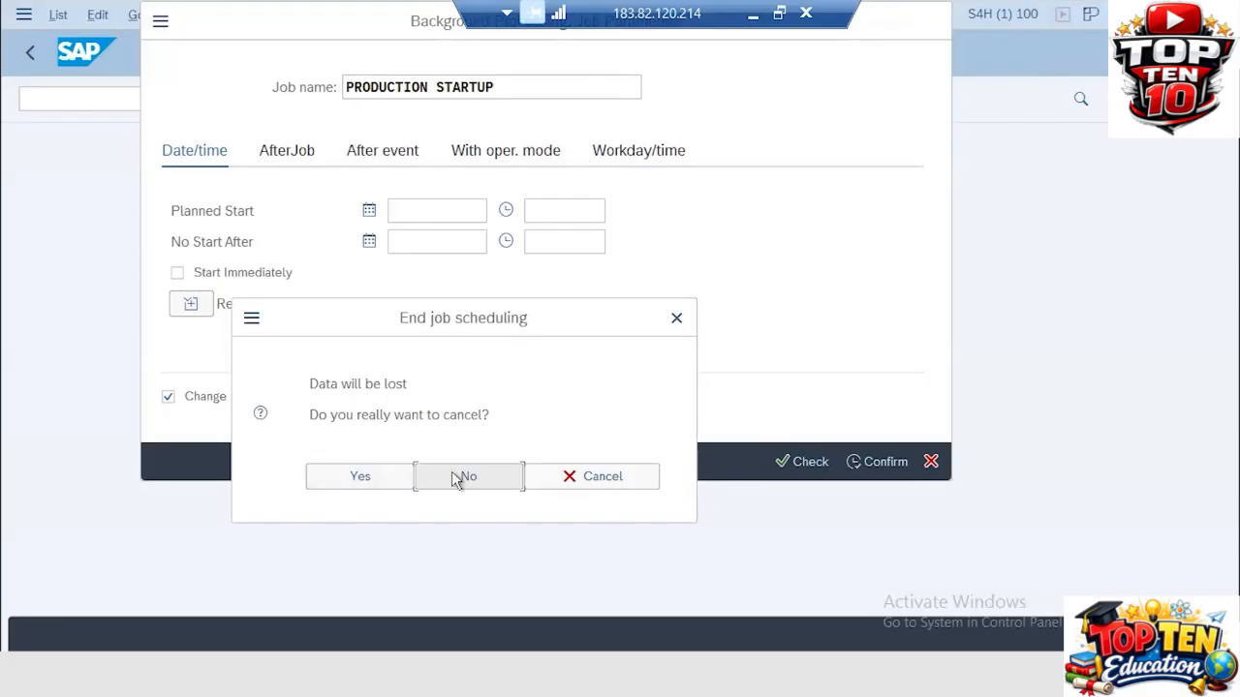
{"action": "left_click", "coordinate": [457, 477]}
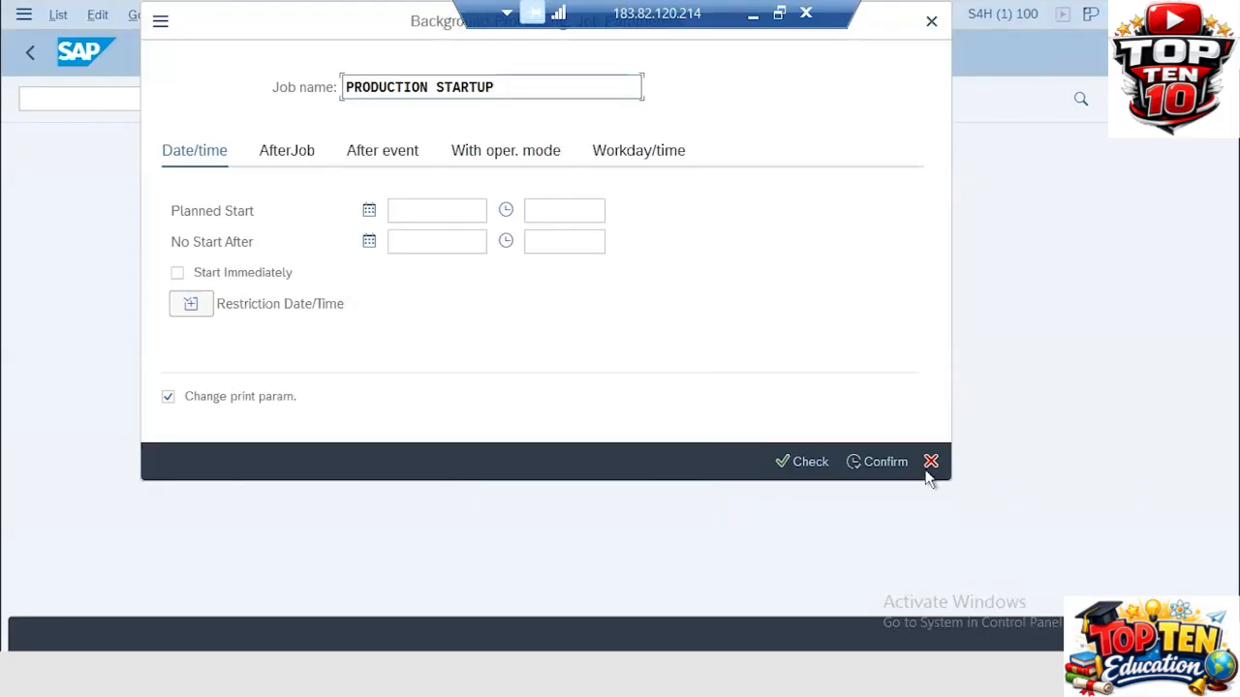
{"action": "left_click", "coordinate": [930, 462]}
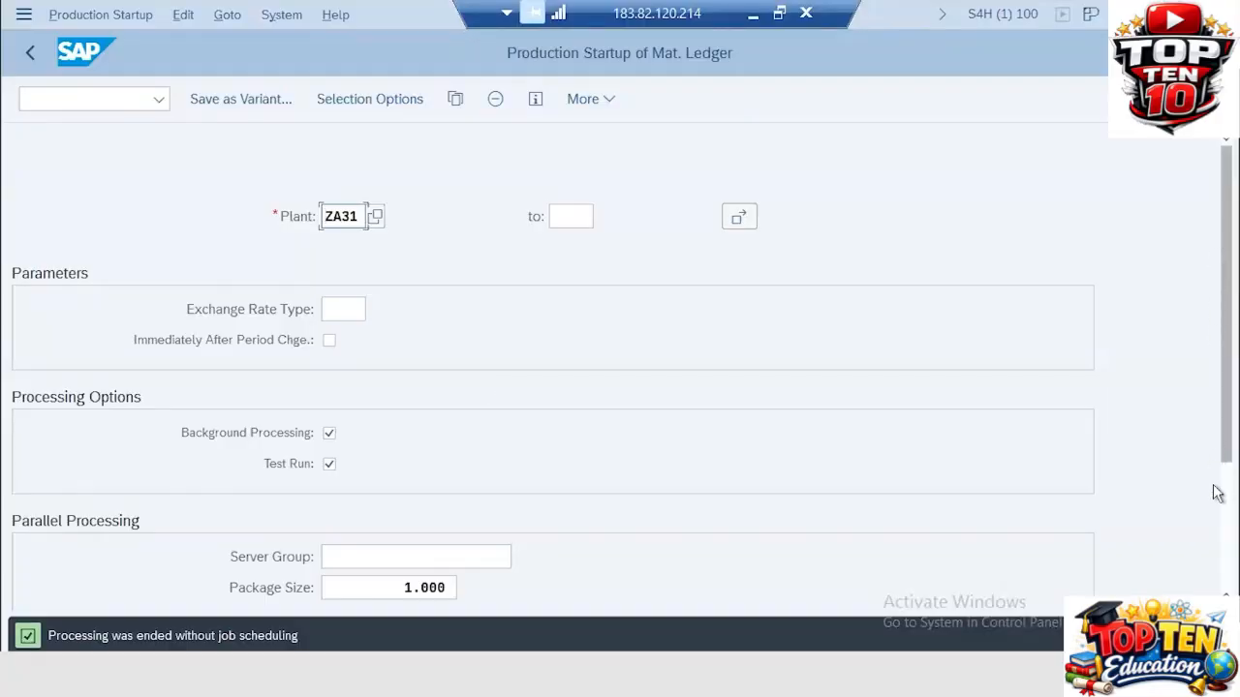
Schedule the Production Startup background job as a test run for plant ZA31, accepting output device LP01 in the print parameters
{"action": "scroll", "coordinate": [1211, 551], "scroll_direction": "down", "scroll_amount": 3}
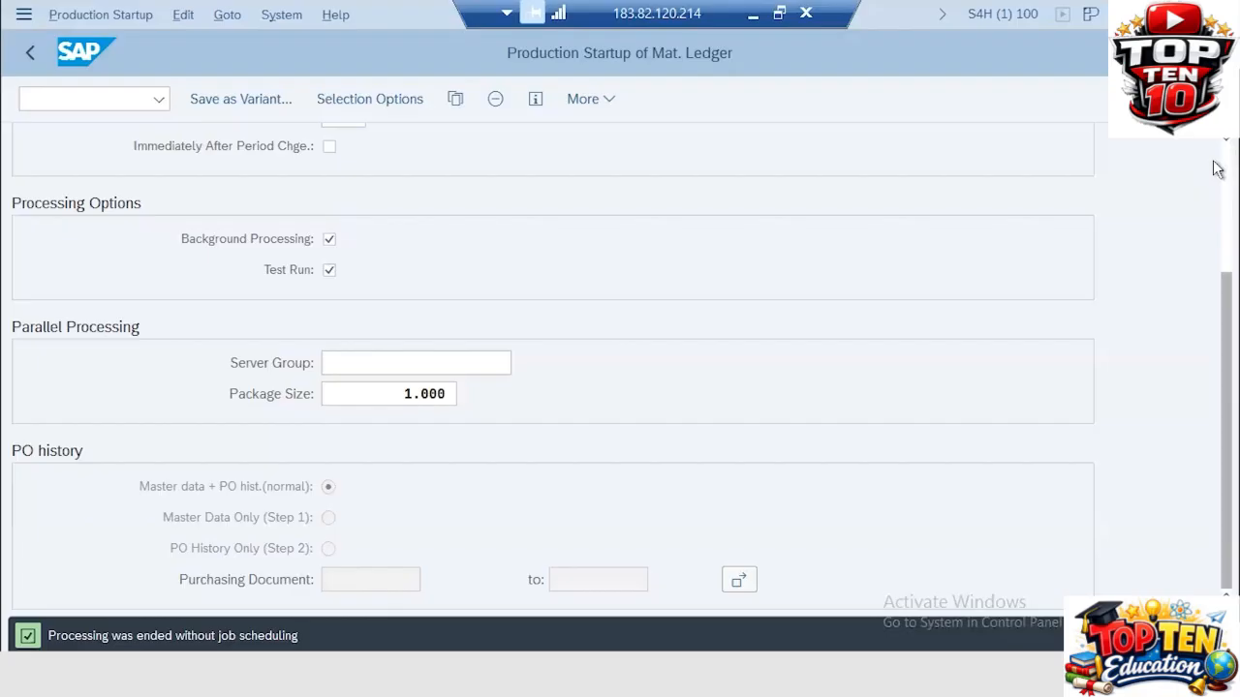
{"action": "scroll", "coordinate": [1218, 171], "scroll_direction": "up", "scroll_amount": 2}
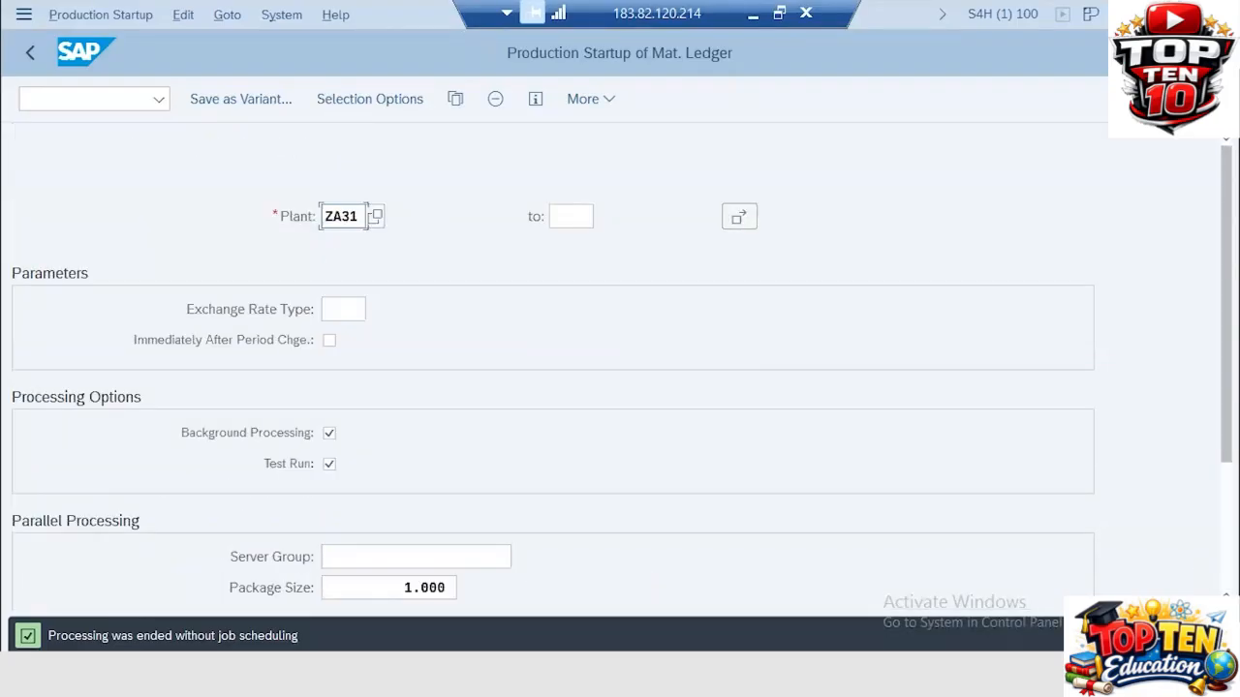
{"action": "key", "text": "F8"}
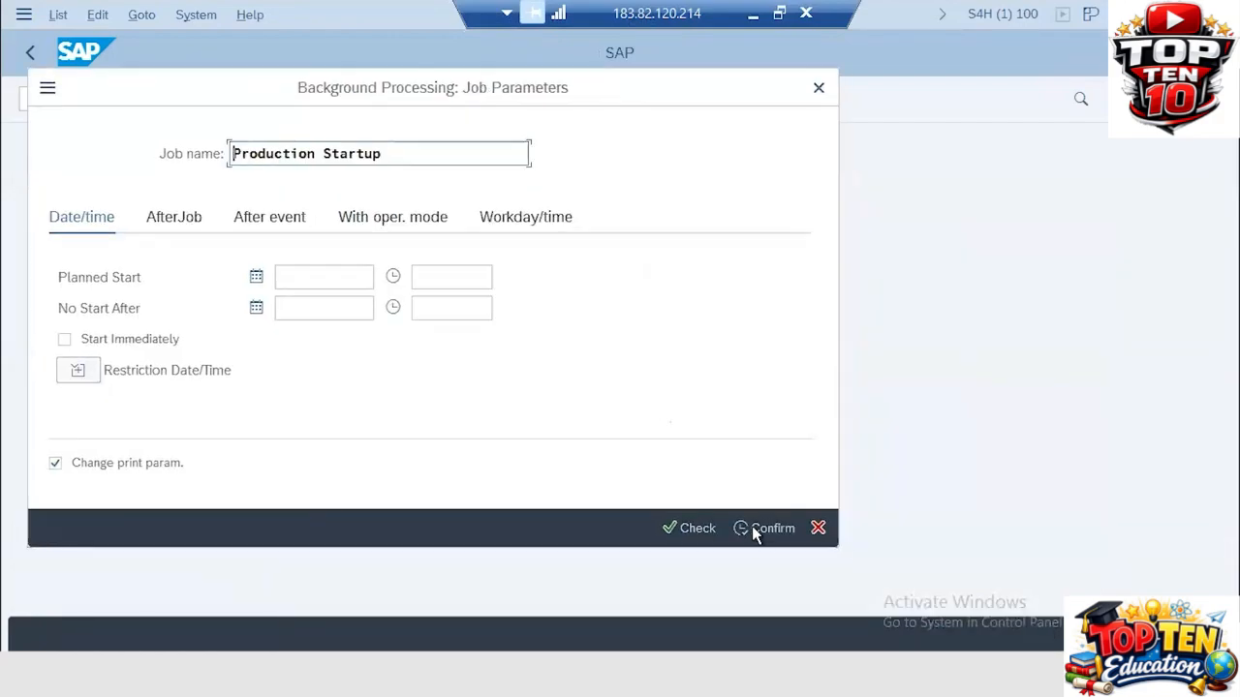
{"action": "left_click", "coordinate": [754, 530]}
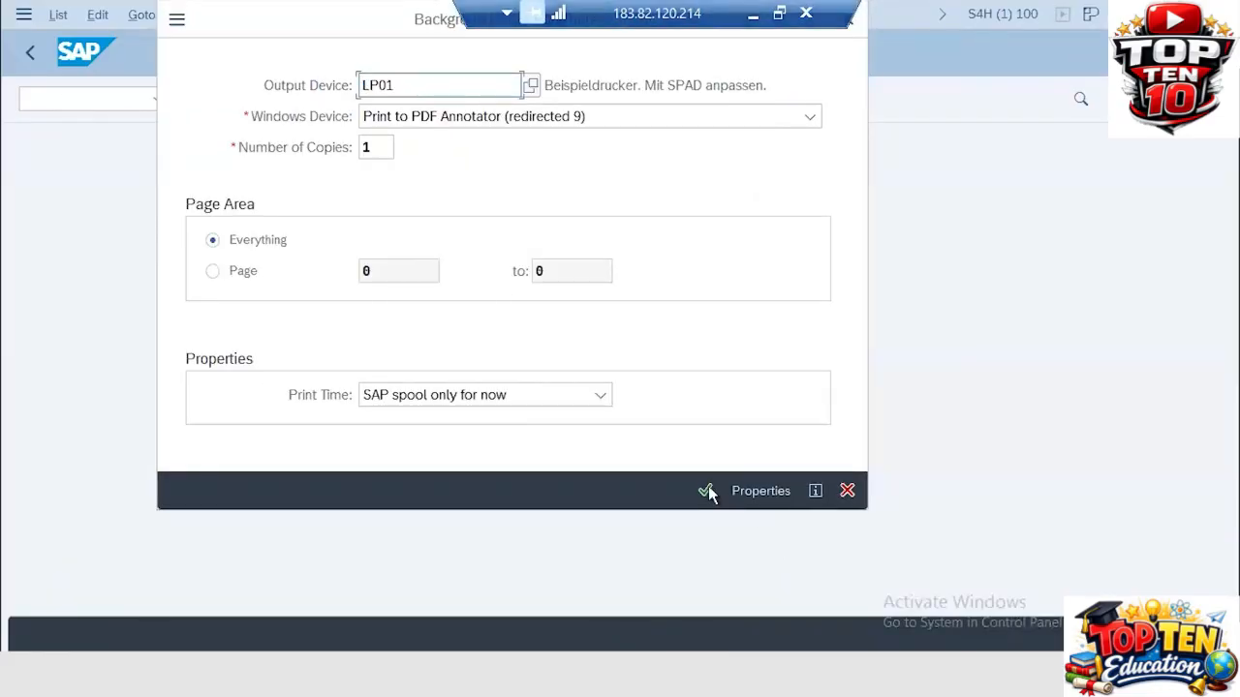
{"action": "left_click", "coordinate": [706, 491]}
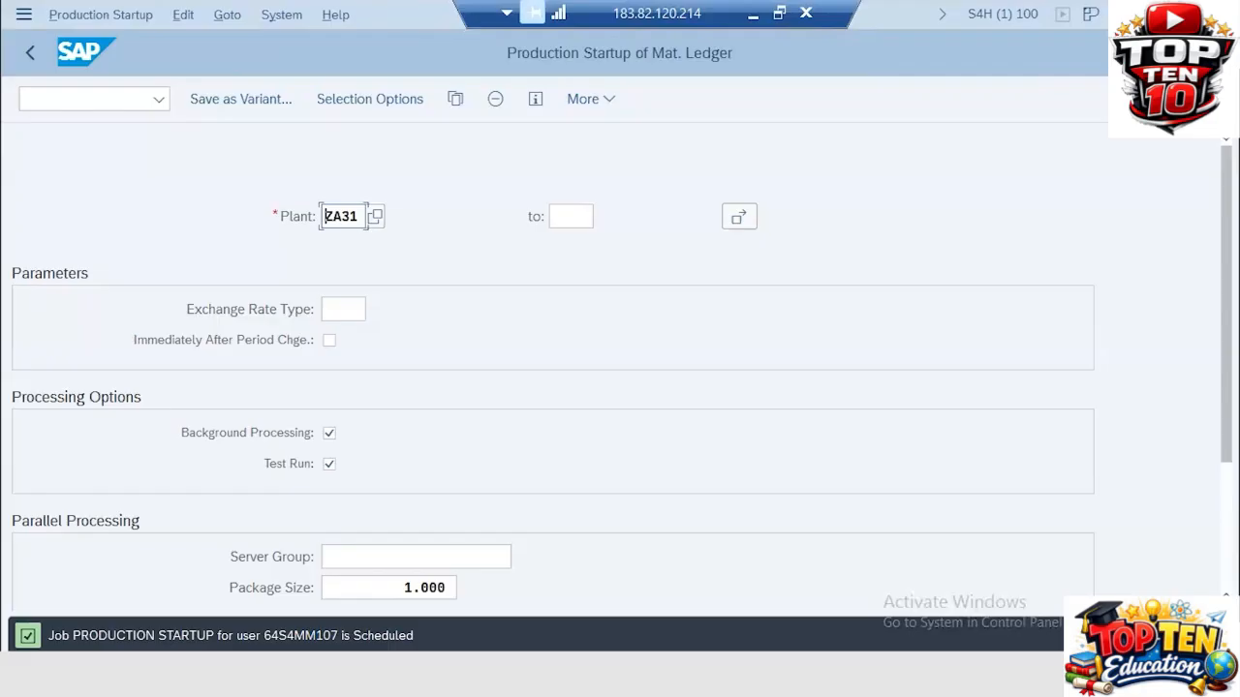
{"action": "left_click", "coordinate": [1193, 636]}
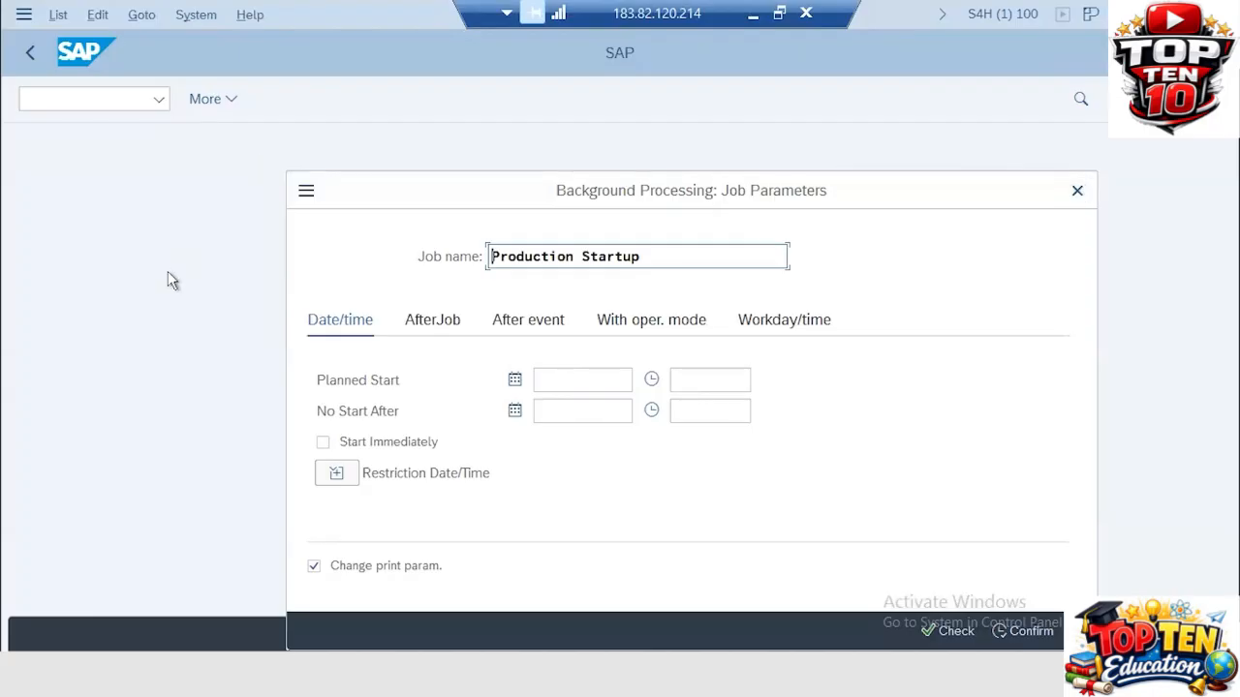
{"action": "left_click", "coordinate": [1077, 192]}
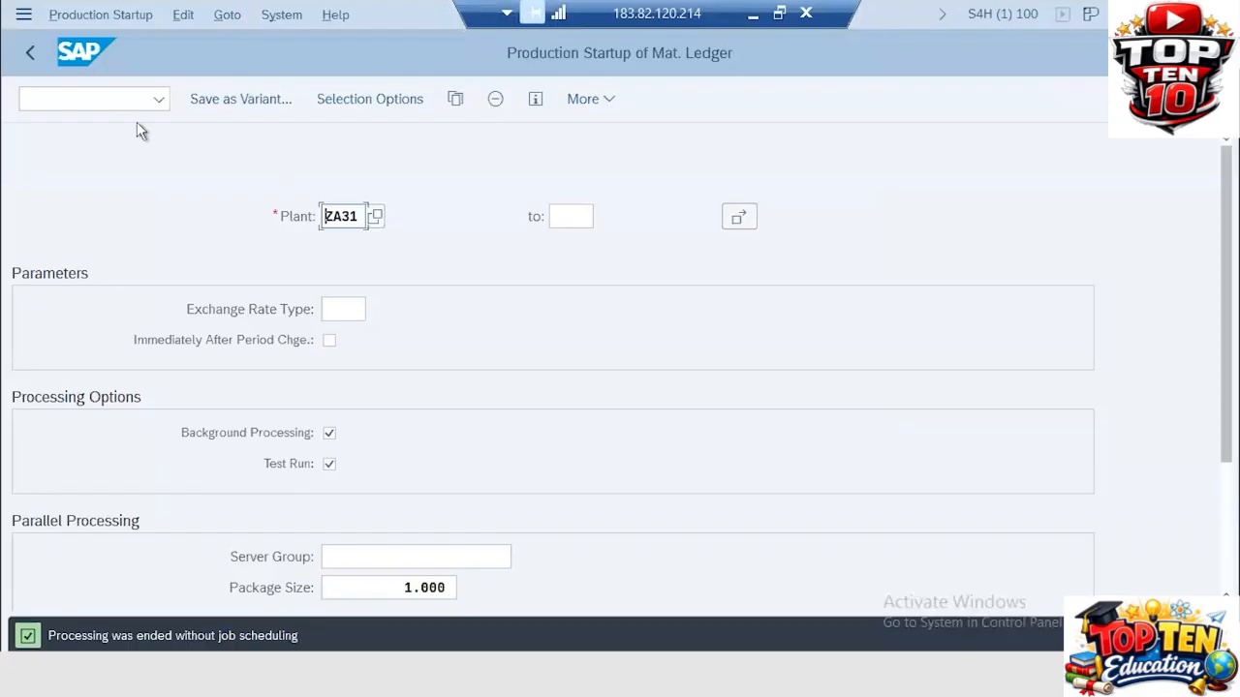
Restart transaction CKMSTART, turn off Test Run and extend the plant range from ZA31 to ZA32
{"action": "left_click", "coordinate": [77, 100]}
{"action": "type", "text": "/"}
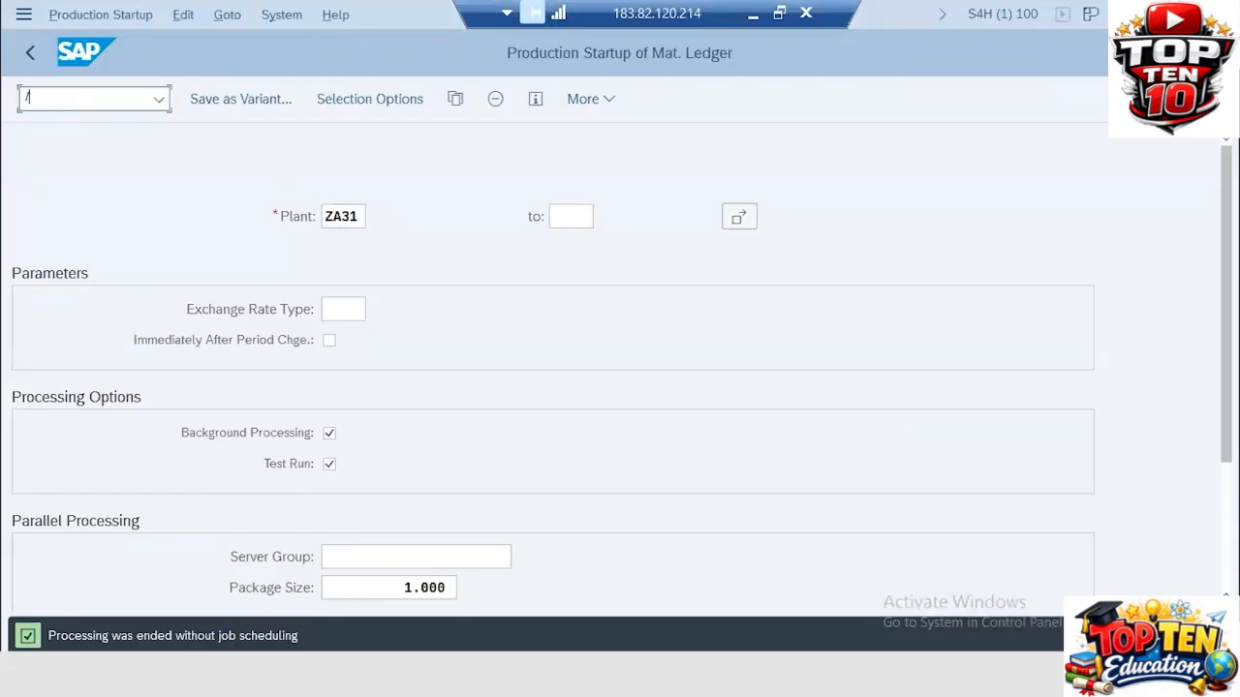
{"action": "type", "text": "nckmstart"}
{"action": "key", "text": "Return"}
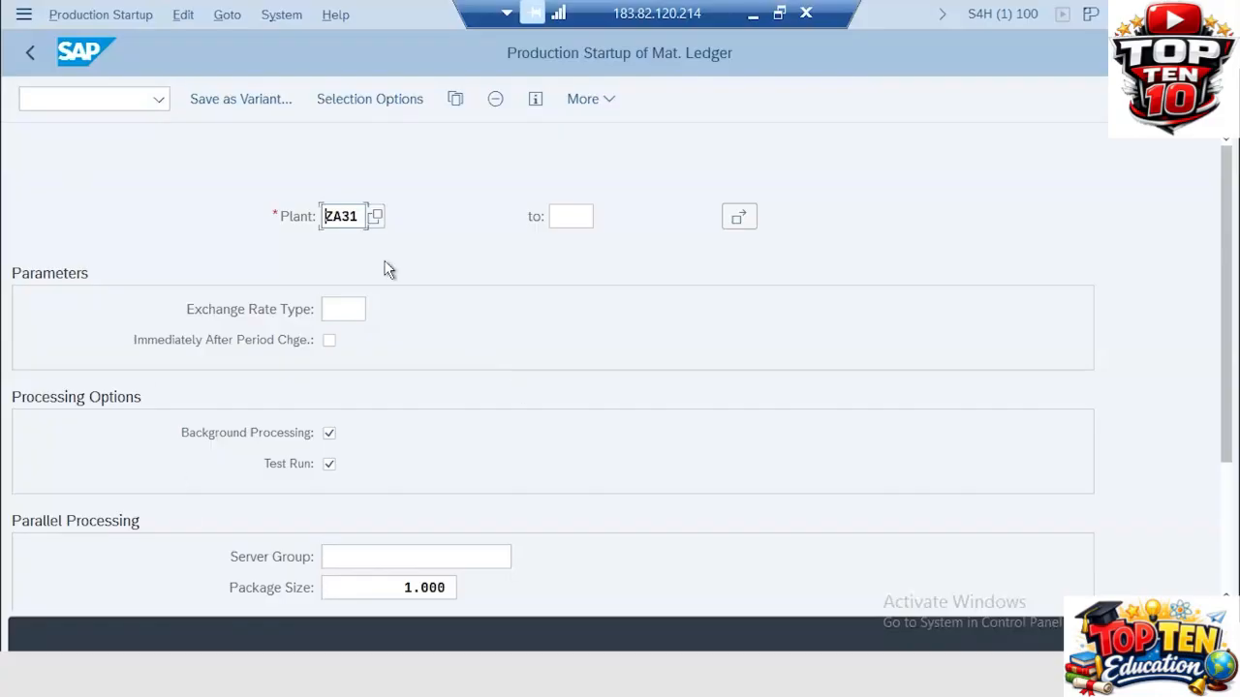
{"action": "left_click", "coordinate": [329, 464]}
{"action": "left_click", "coordinate": [559, 215]}
{"action": "type", "text": "za"}
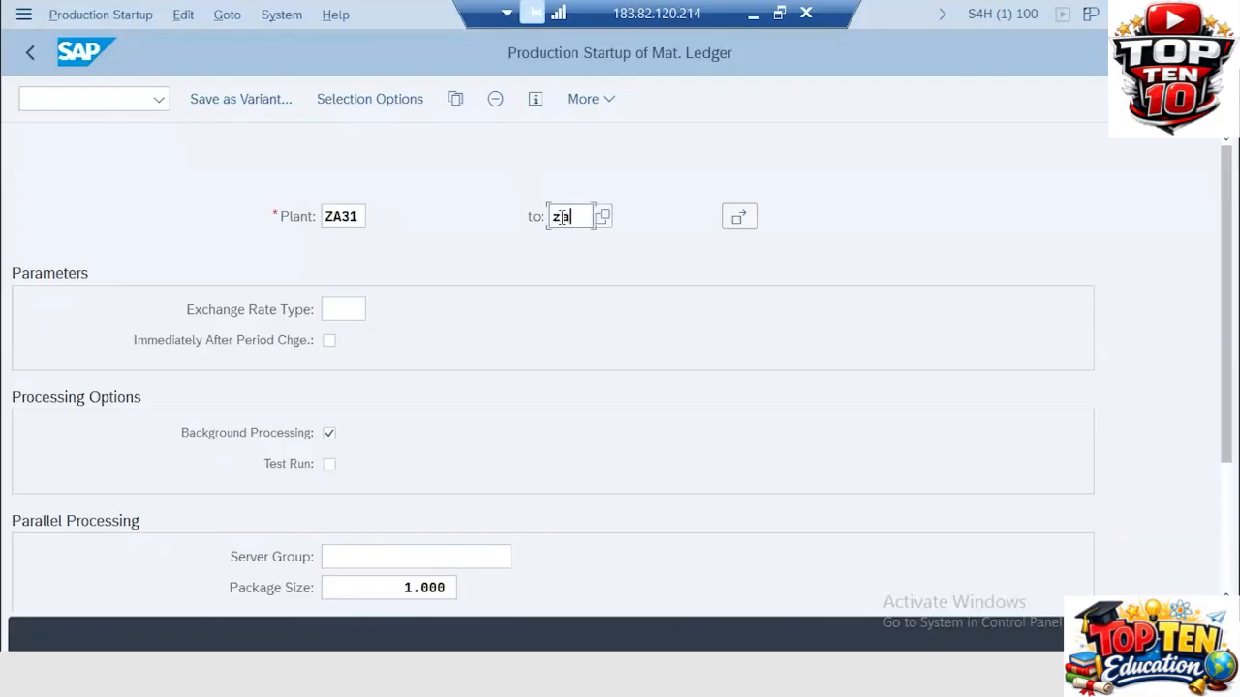
{"action": "type", "text": "32"}
{"action": "key", "text": "Return"}
Execute the production startup for plants ZA31 to ZA32 and schedule its background job, accepting output device LP01
{"action": "key", "text": "F8"}
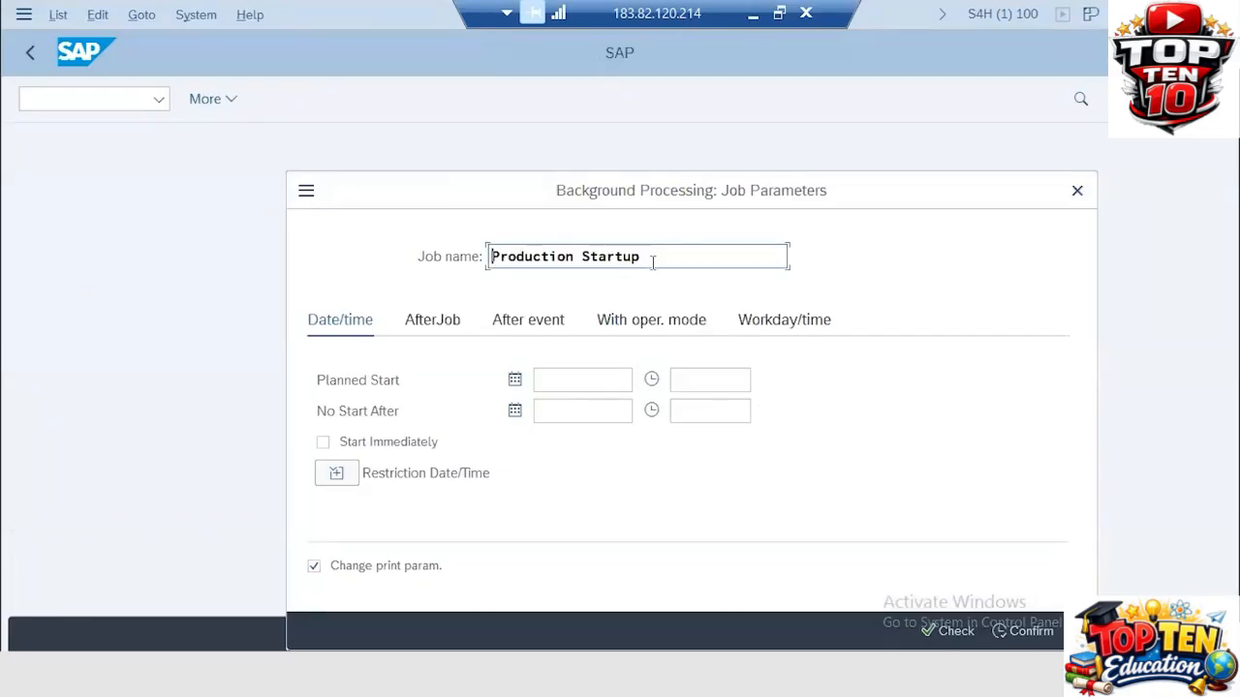
{"action": "left_click_drag", "start_coordinate": [708, 197], "coordinate": [481, 80]}
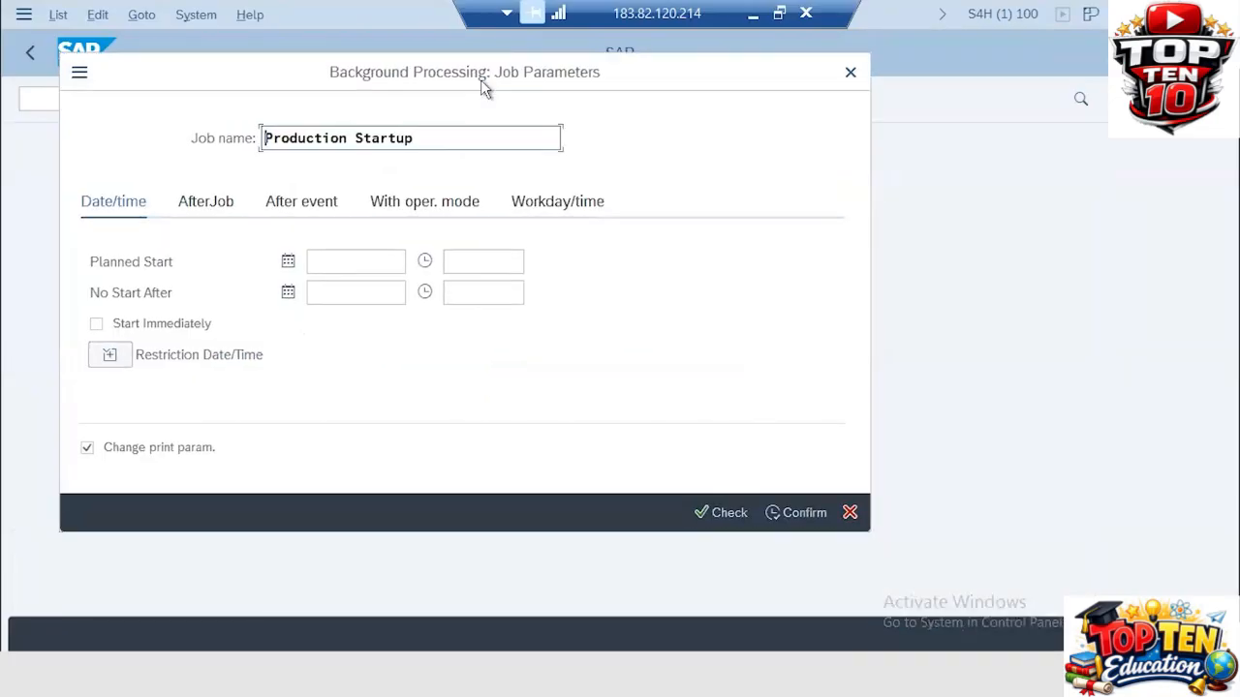
{"action": "left_click", "coordinate": [805, 518]}
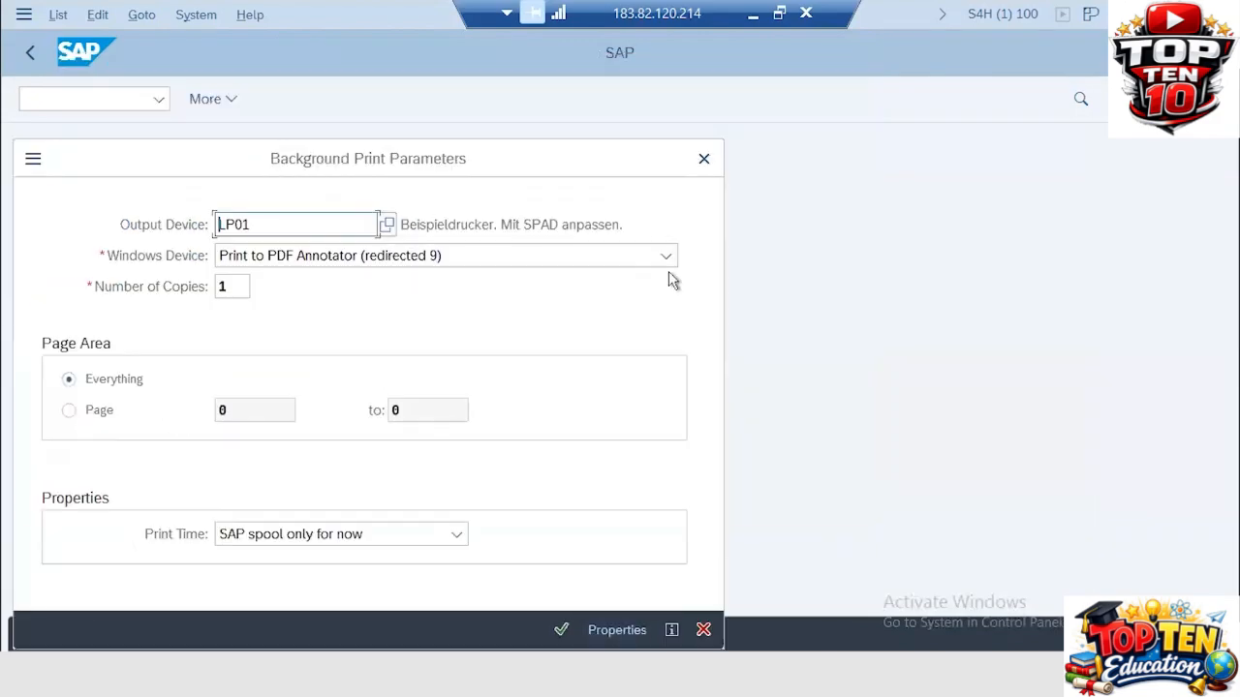
{"action": "left_click_drag", "start_coordinate": [606, 151], "coordinate": [552, 0]}
{"action": "left_click", "coordinate": [507, 490]}
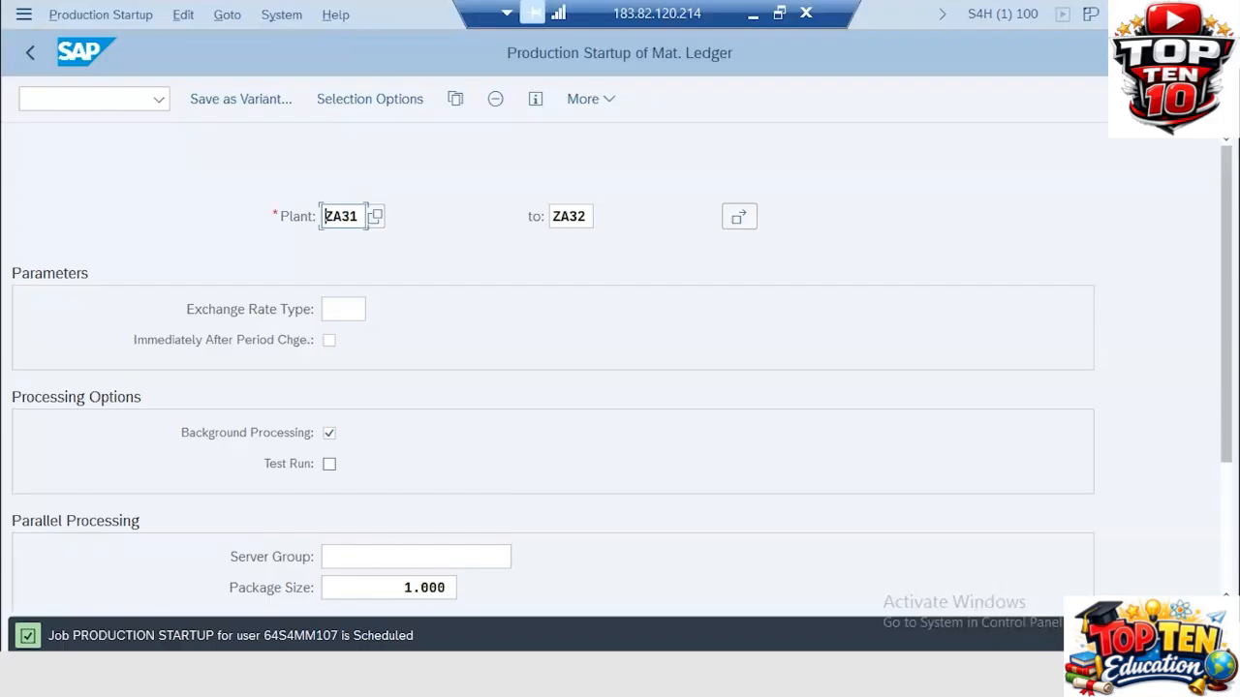
Execute the startup for ZA31 to ZA32 again with Start Immediately enabled, check the job parameters and accept output device LP01
{"action": "key", "text": "F8"}
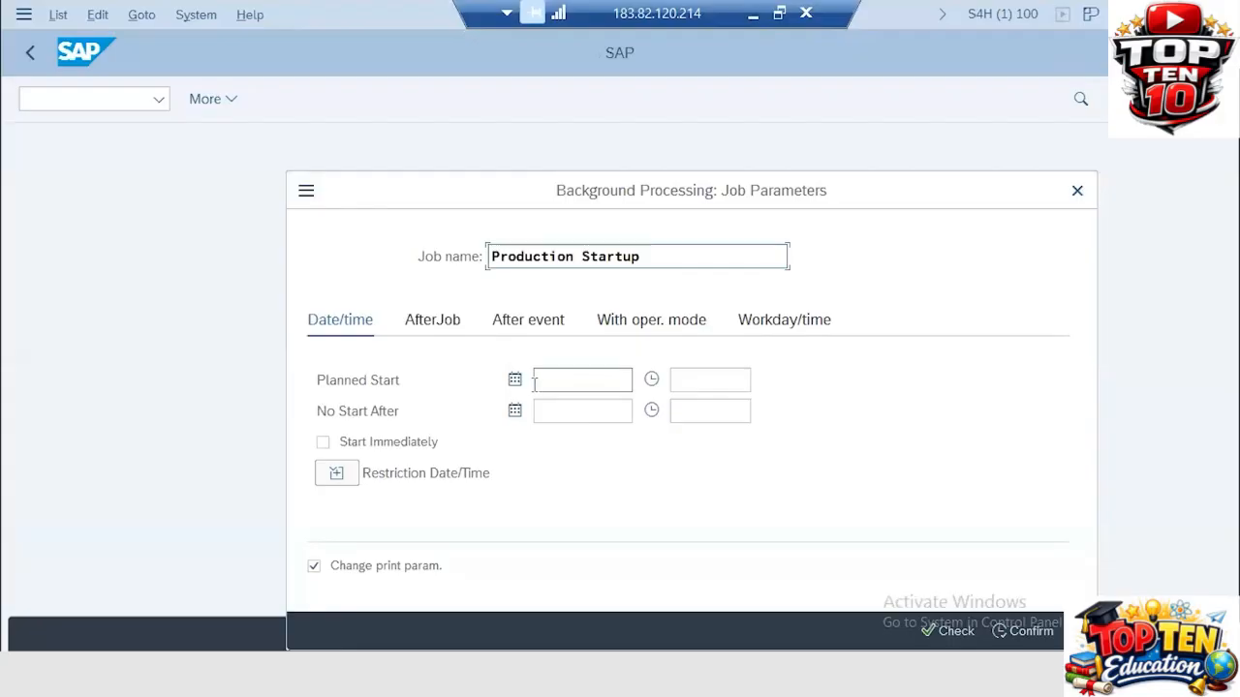
{"action": "left_click", "coordinate": [552, 382]}
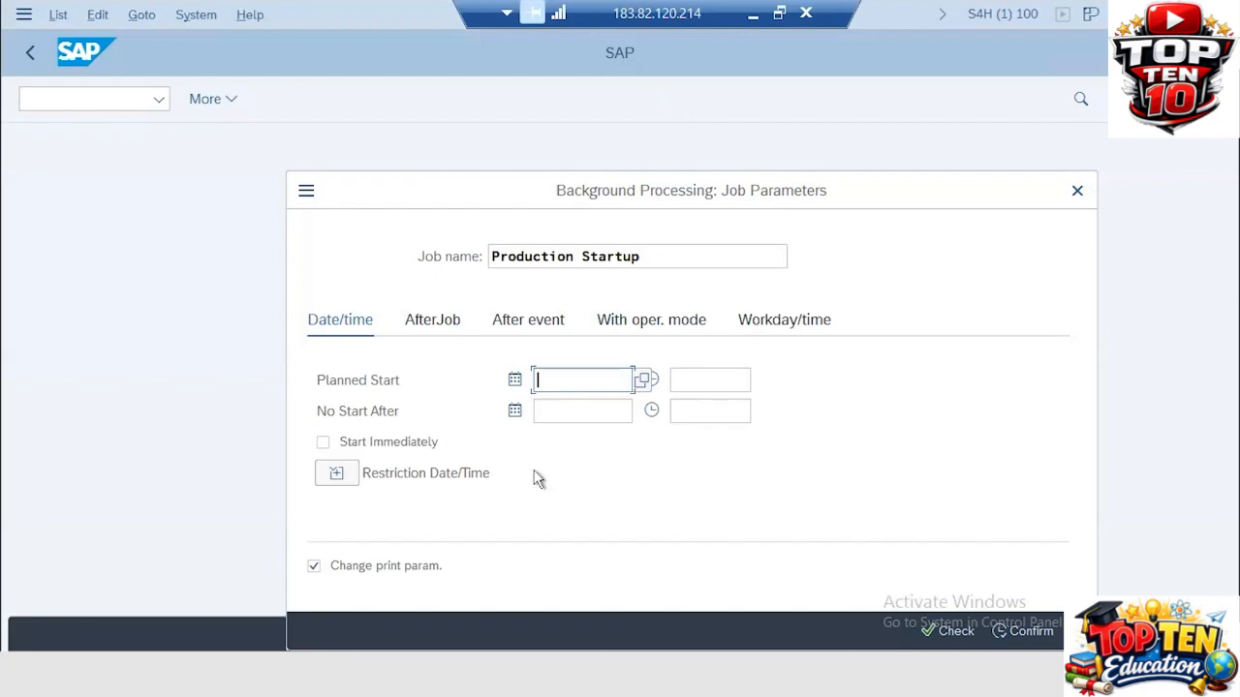
{"action": "left_click", "coordinate": [323, 442]}
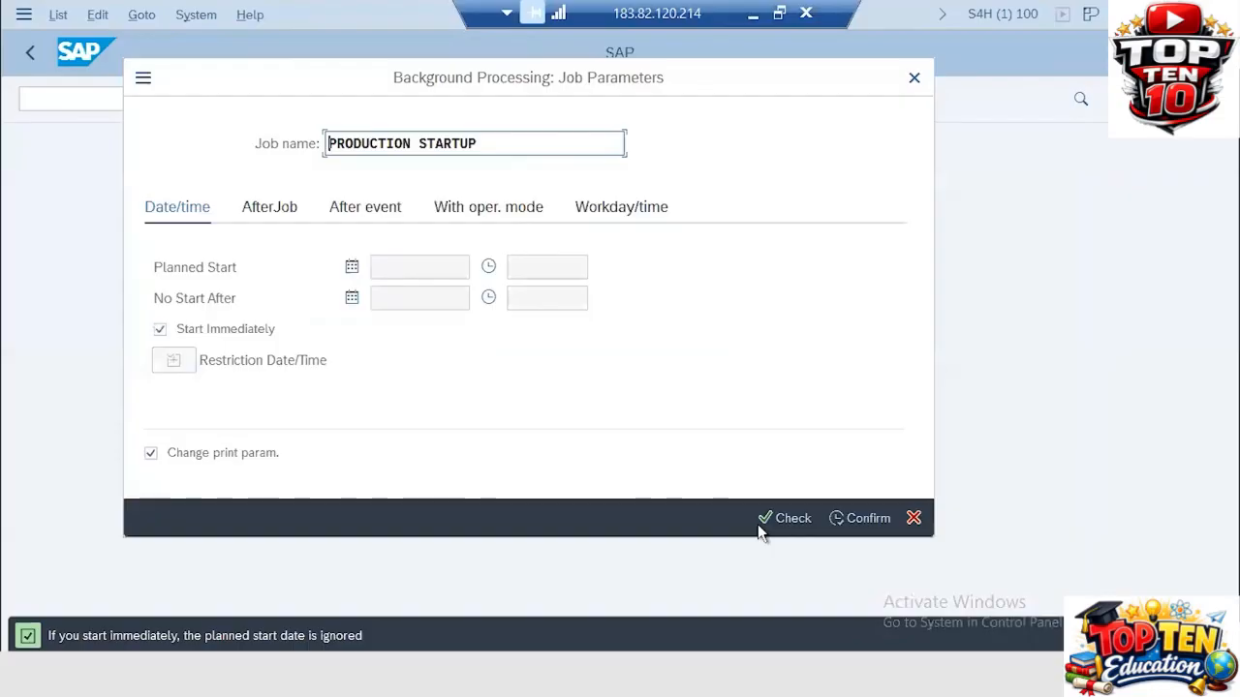
{"action": "left_click", "coordinate": [780, 519]}
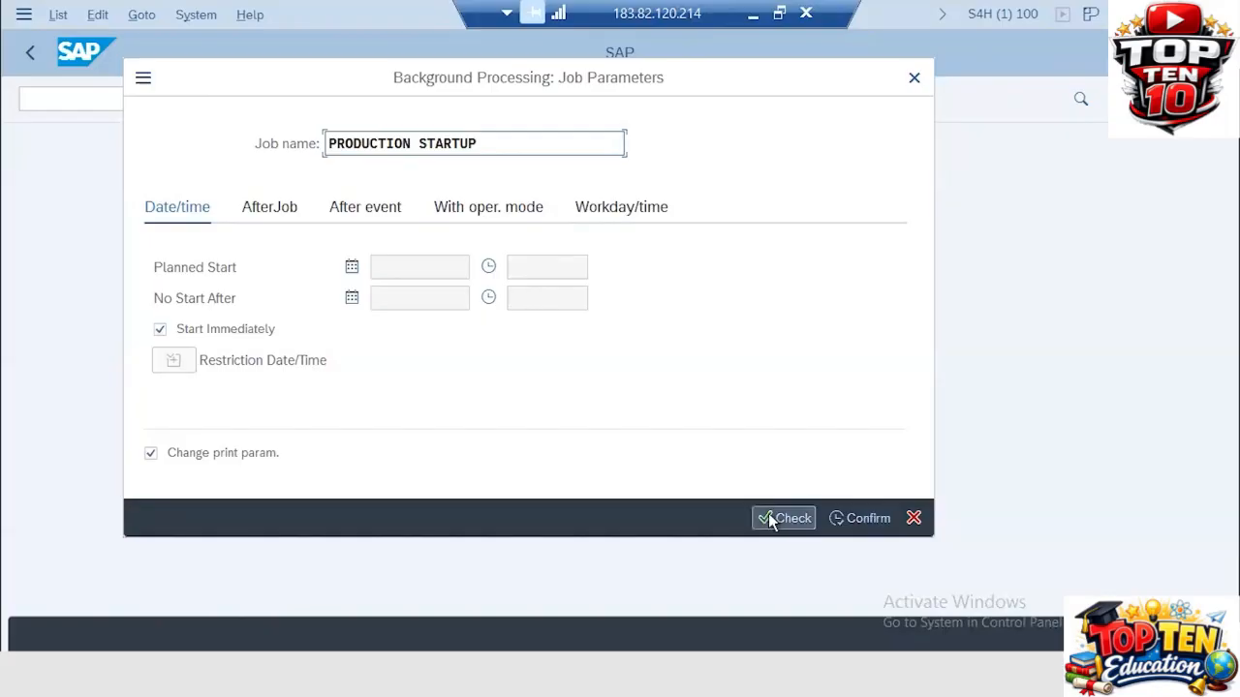
{"action": "left_click", "coordinate": [771, 520]}
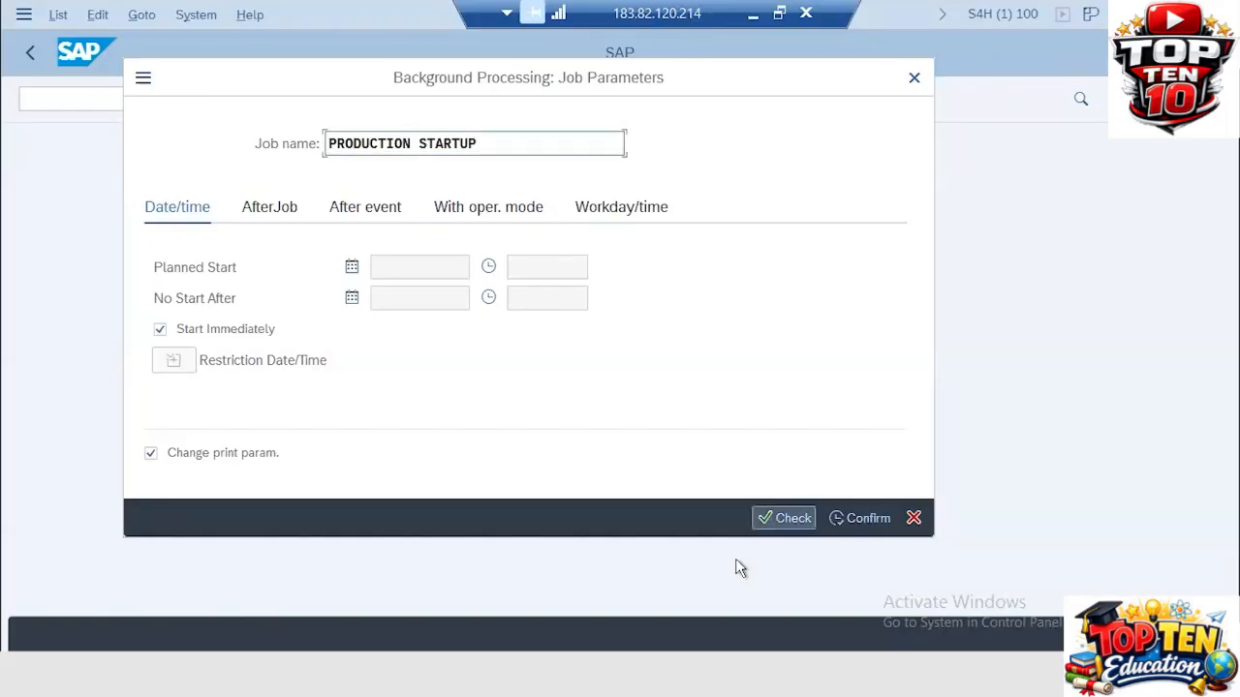
{"action": "left_click", "coordinate": [869, 523]}
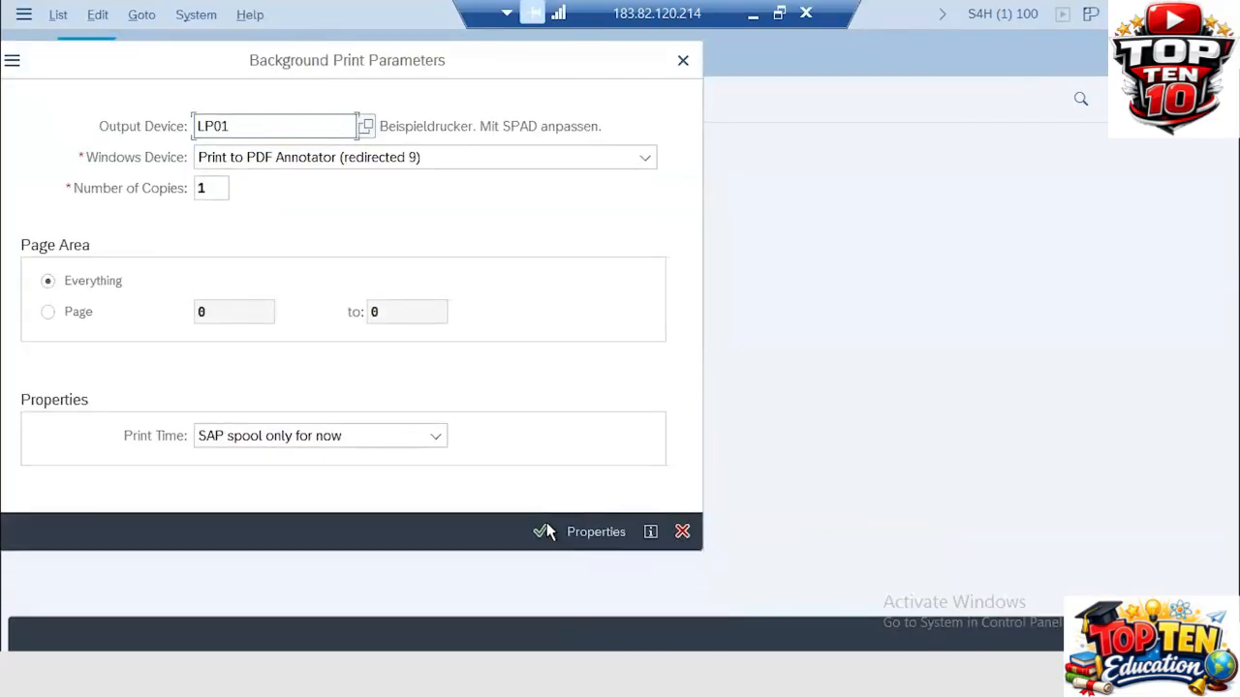
{"action": "left_click", "coordinate": [544, 532]}
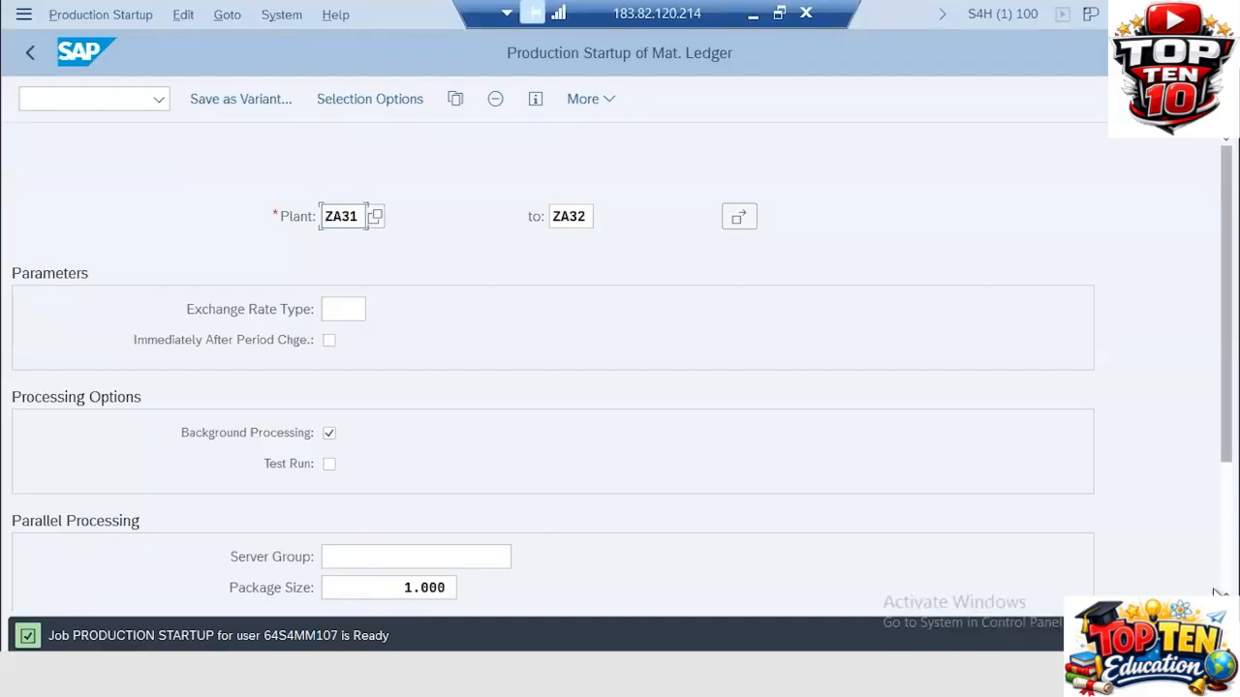
Reopen transaction CKMSTART, set the upper plant limit to ZA32 and turn off Test Run
{"action": "scroll", "coordinate": [1213, 585], "scroll_direction": "down", "scroll_amount": 3}
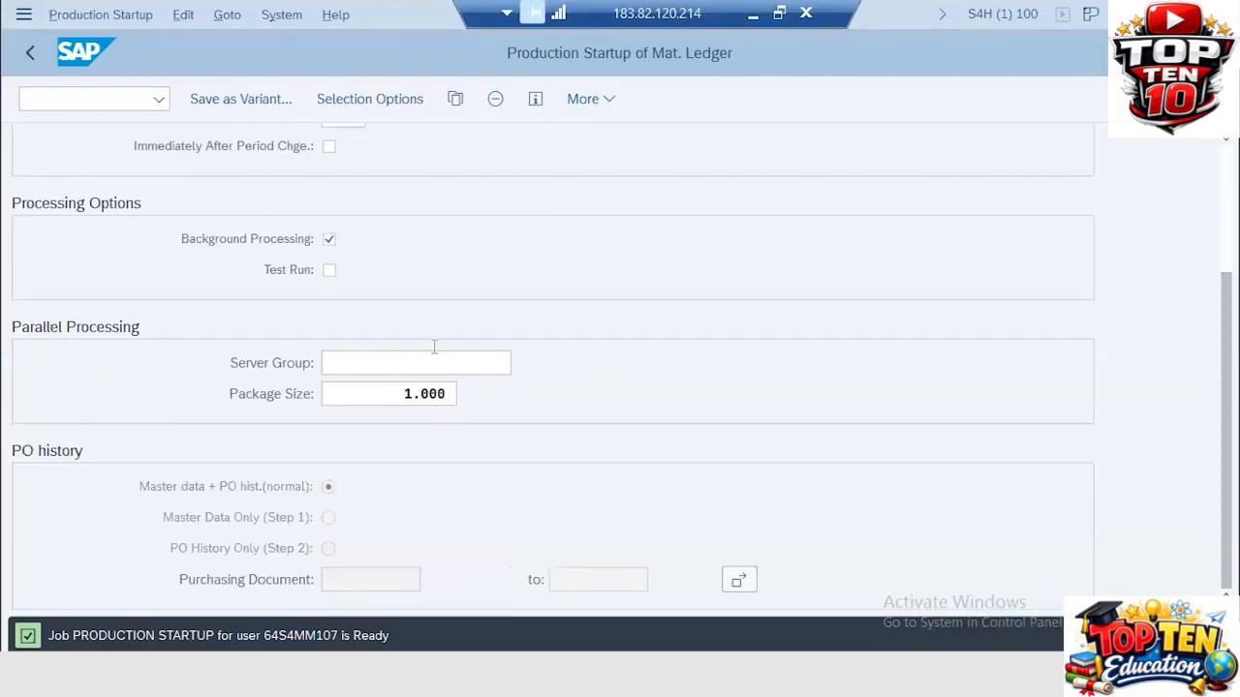
{"action": "left_click", "coordinate": [35, 95]}
{"action": "type", "text": "/n"}
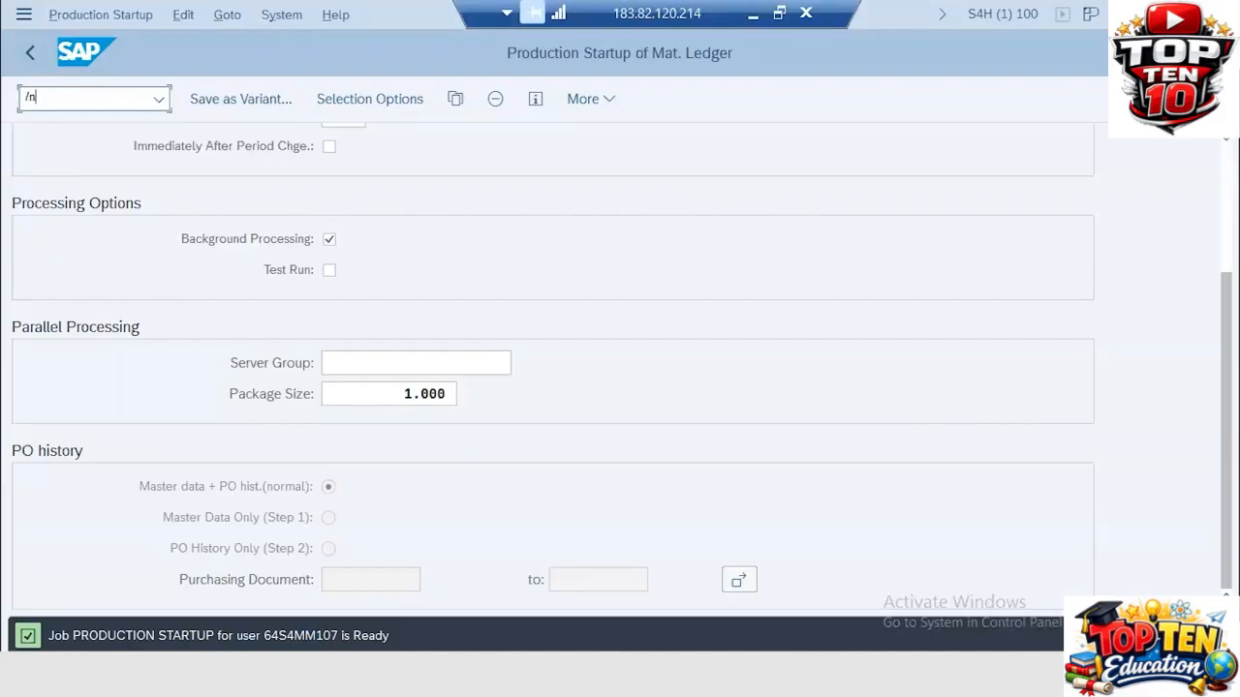
{"action": "key", "text": "Return"}
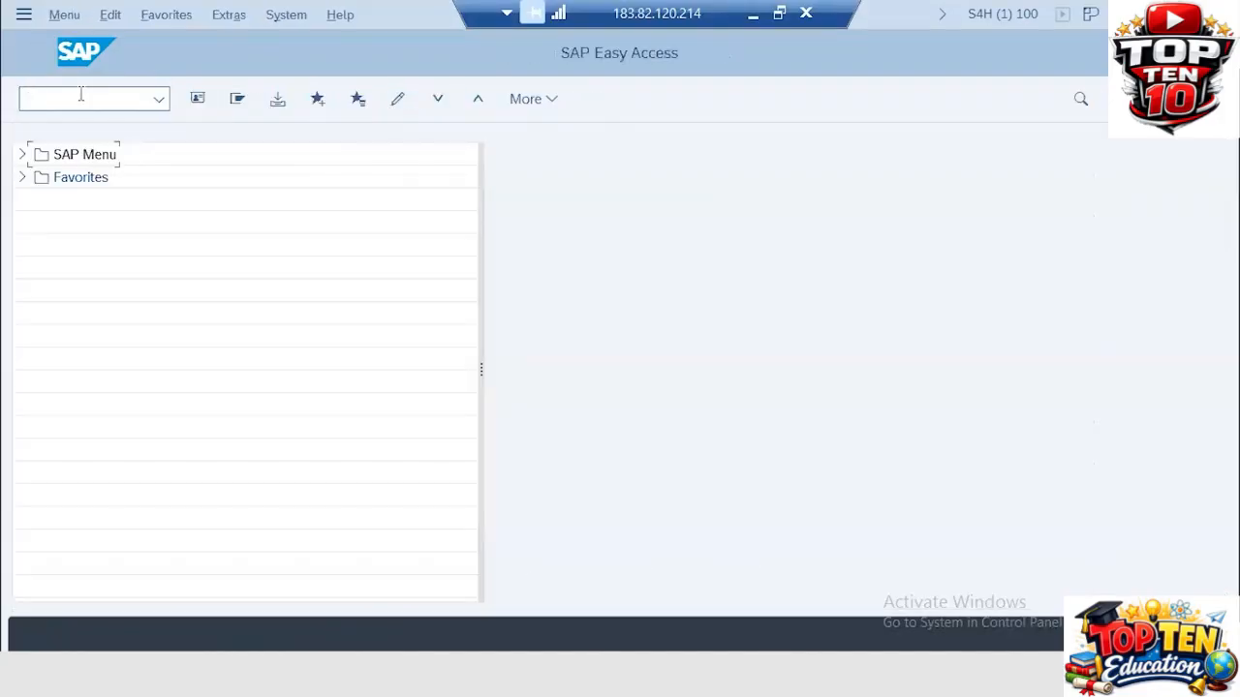
{"action": "type", "text": "/nckmstart"}
{"action": "key", "text": "Return"}
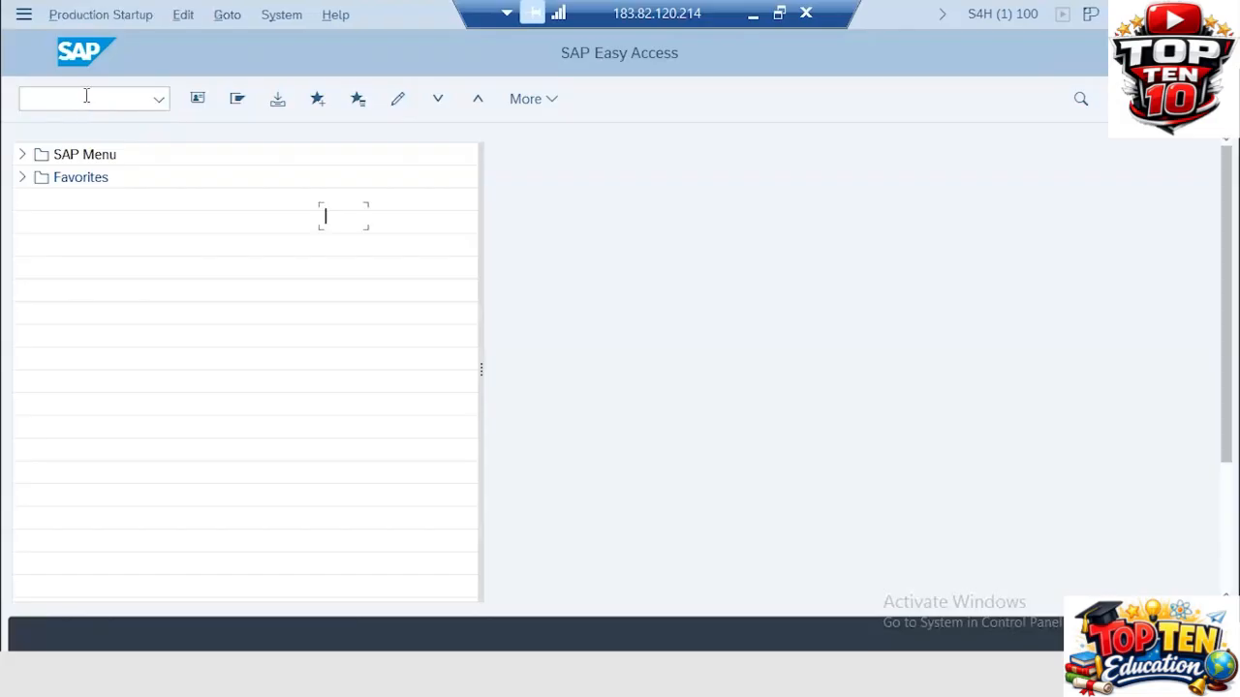
{"action": "left_click", "coordinate": [571, 215]}
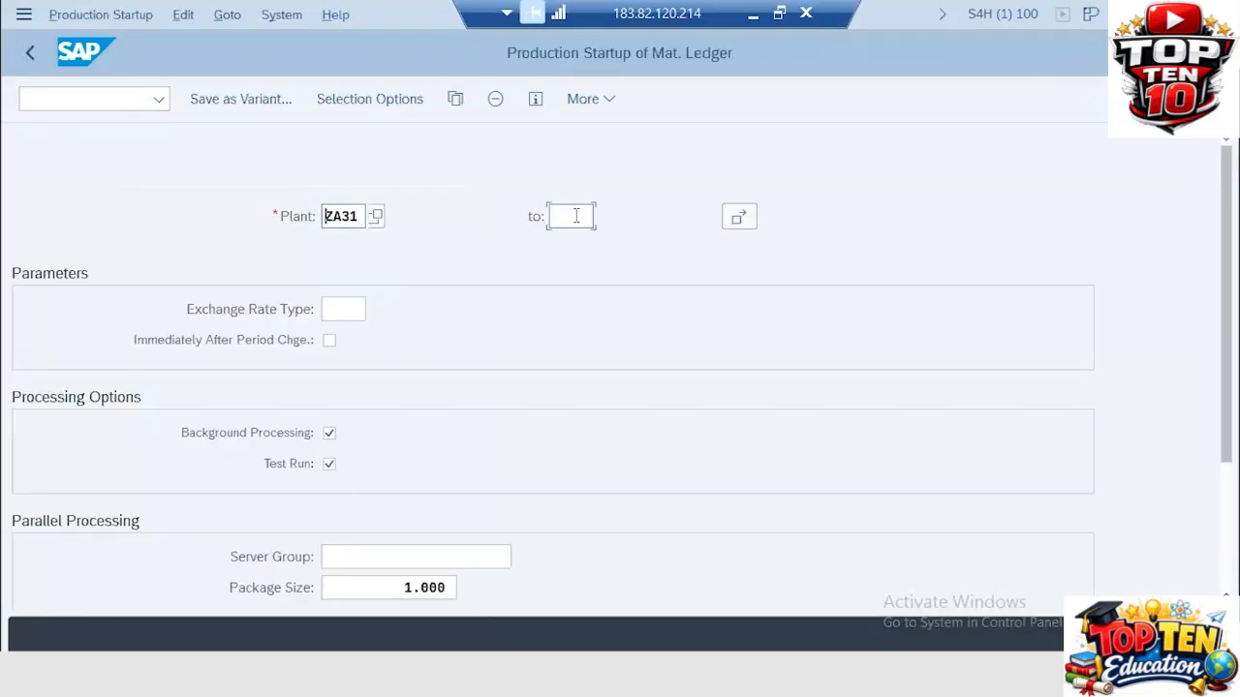
{"action": "type", "text": "za"}
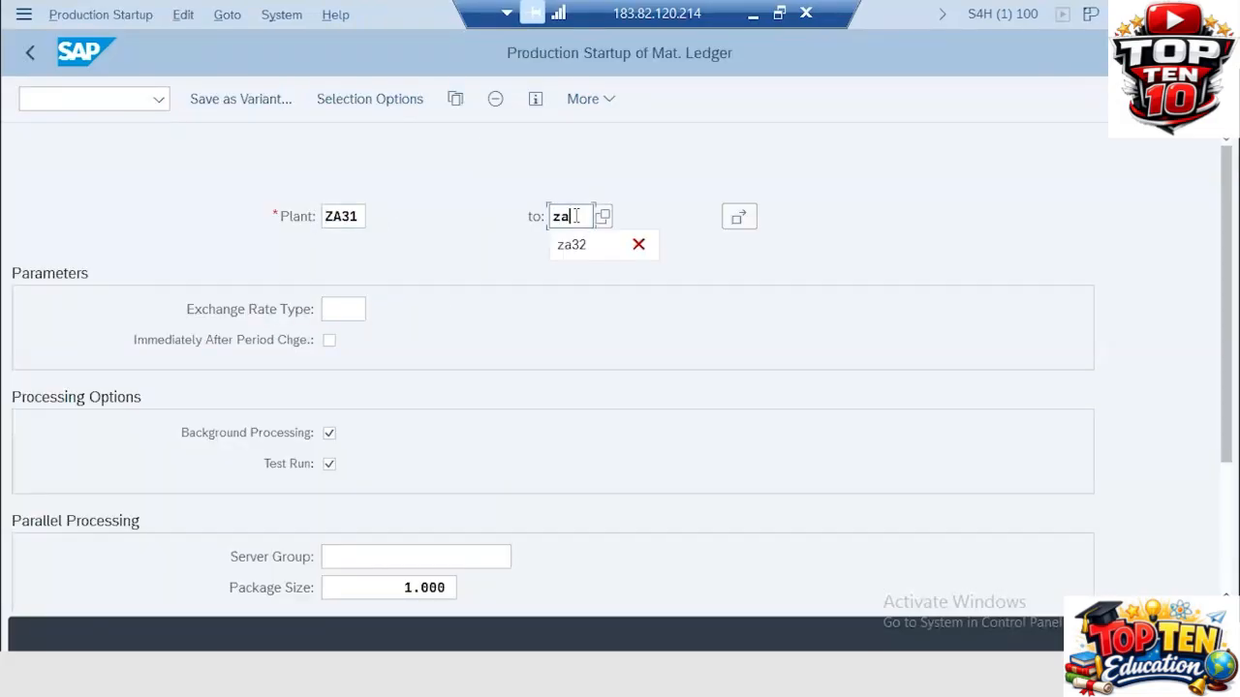
{"action": "type", "text": "32"}
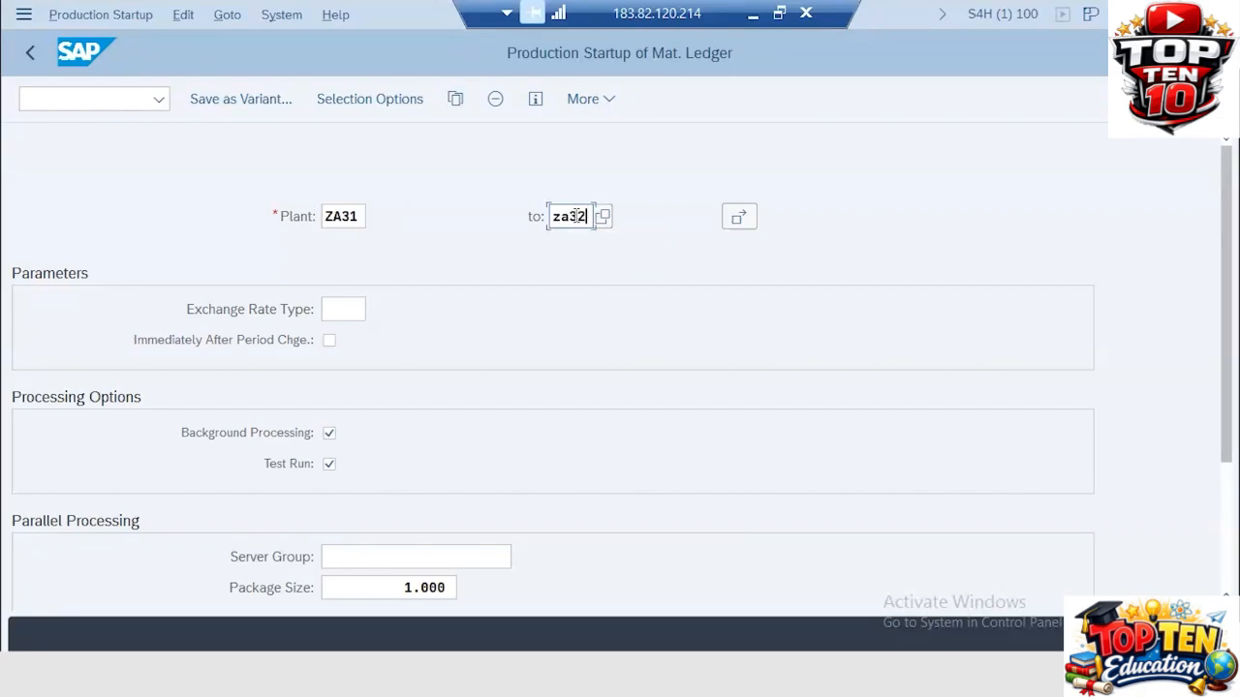
{"action": "left_click", "coordinate": [329, 464]}
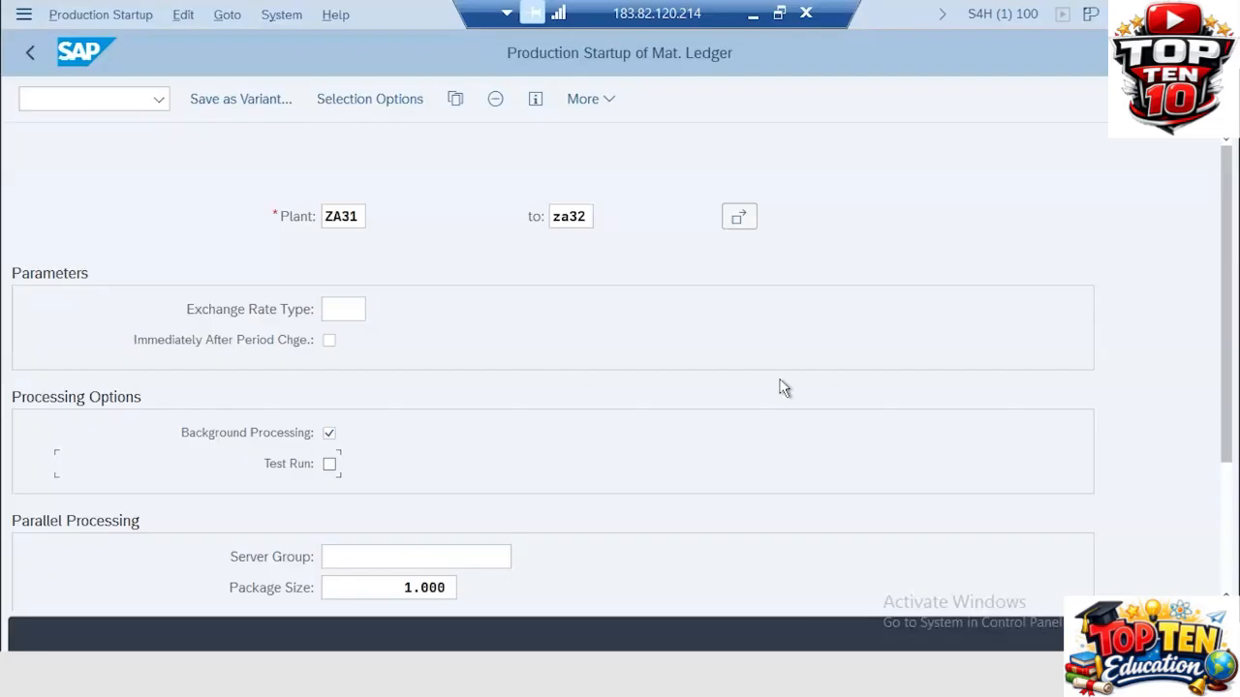
{"action": "key", "text": "Return"}
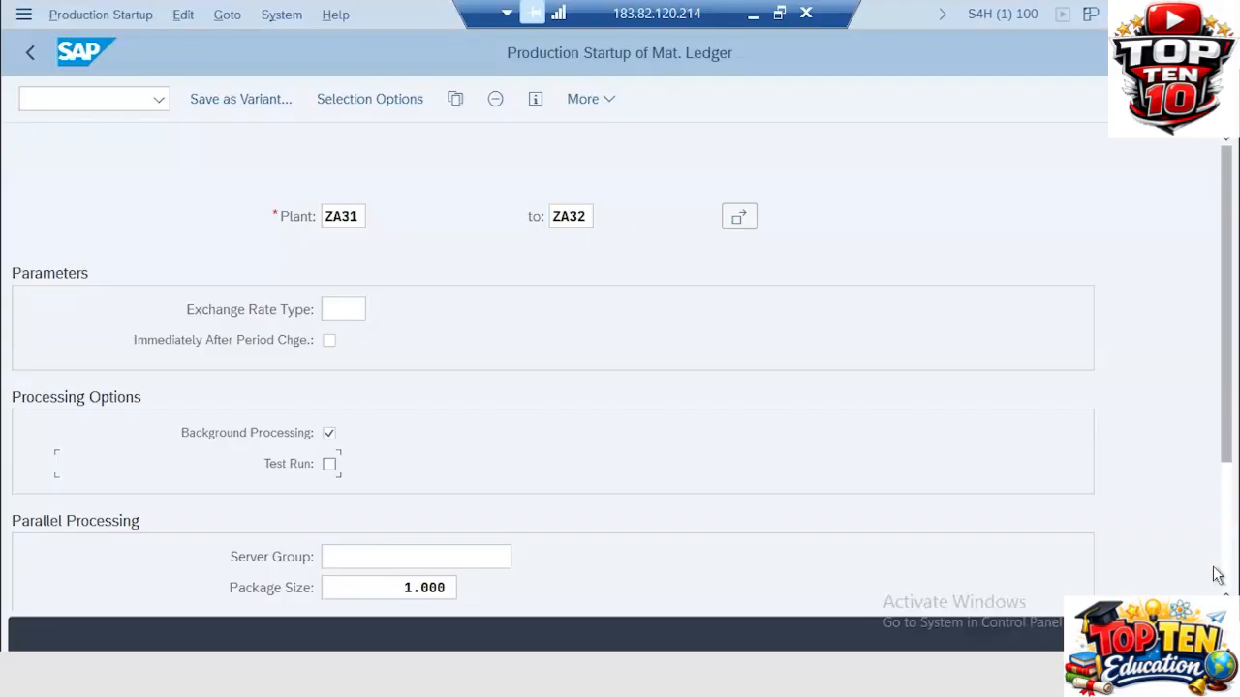
Try to execute the production startup for plants ZA31 to ZA32 once more and return to SAP Easy Access
{"action": "scroll", "coordinate": [1217, 573], "scroll_direction": "down", "scroll_amount": 3}
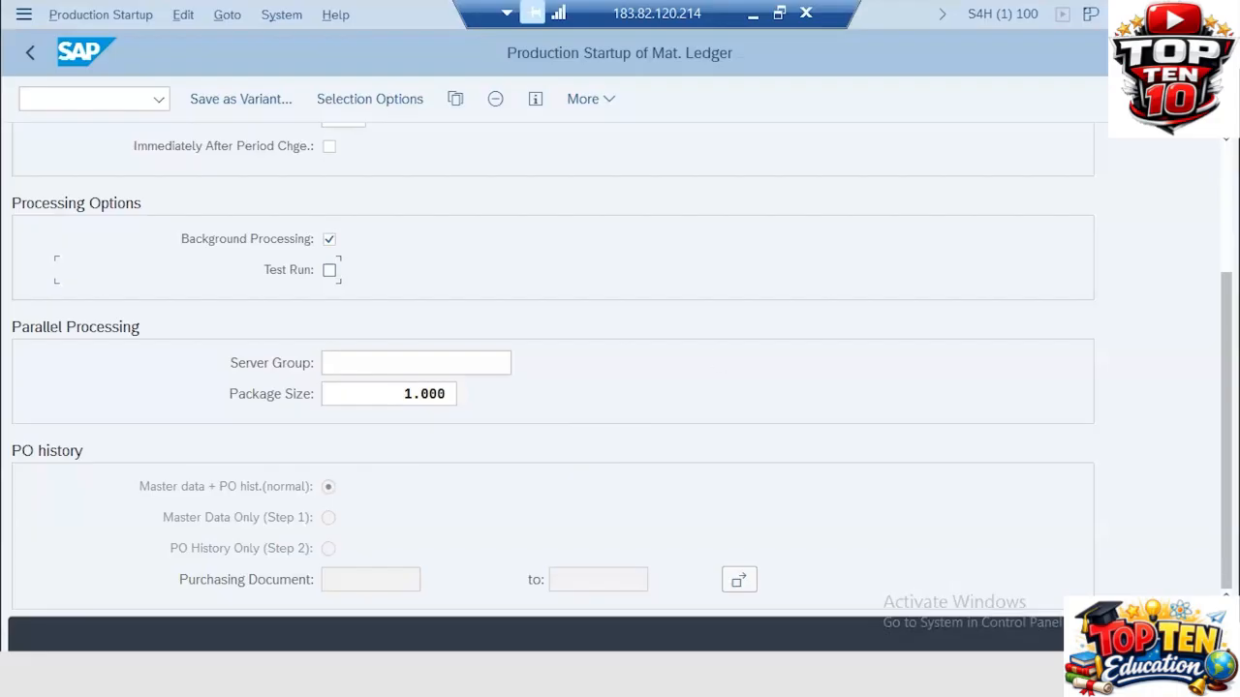
{"action": "left_click", "coordinate": [1177, 635]}
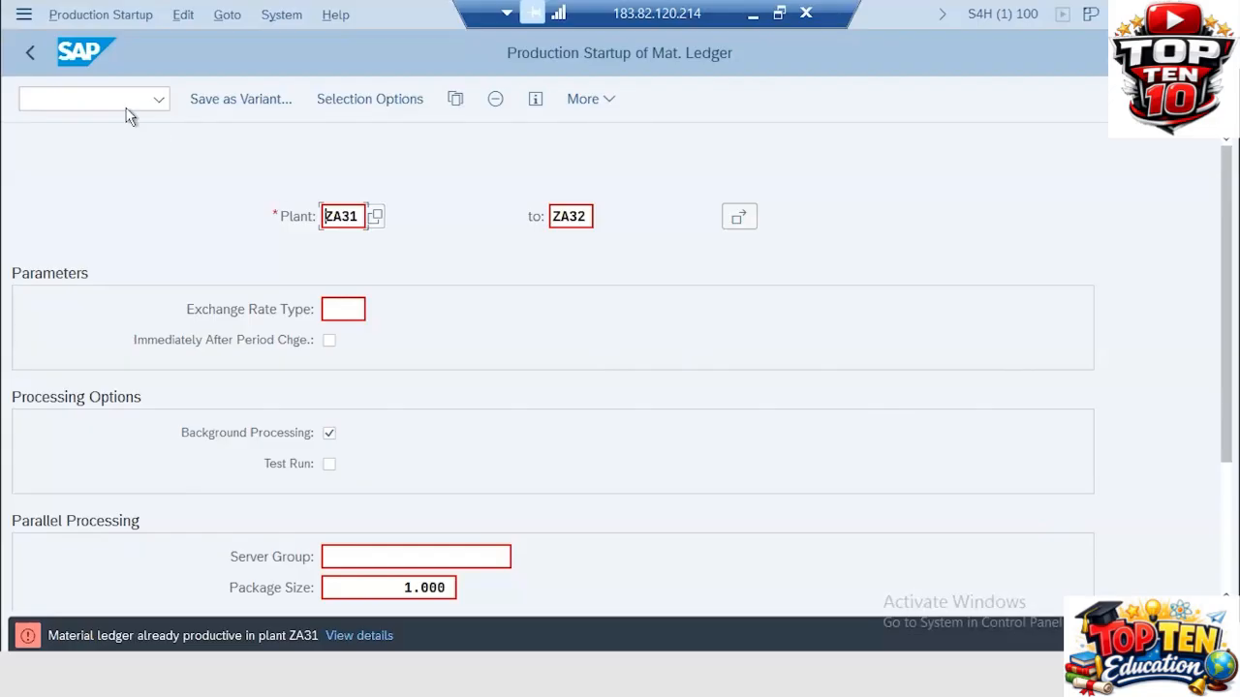
{"action": "left_click", "coordinate": [86, 94]}
{"action": "type", "text": "/n"}
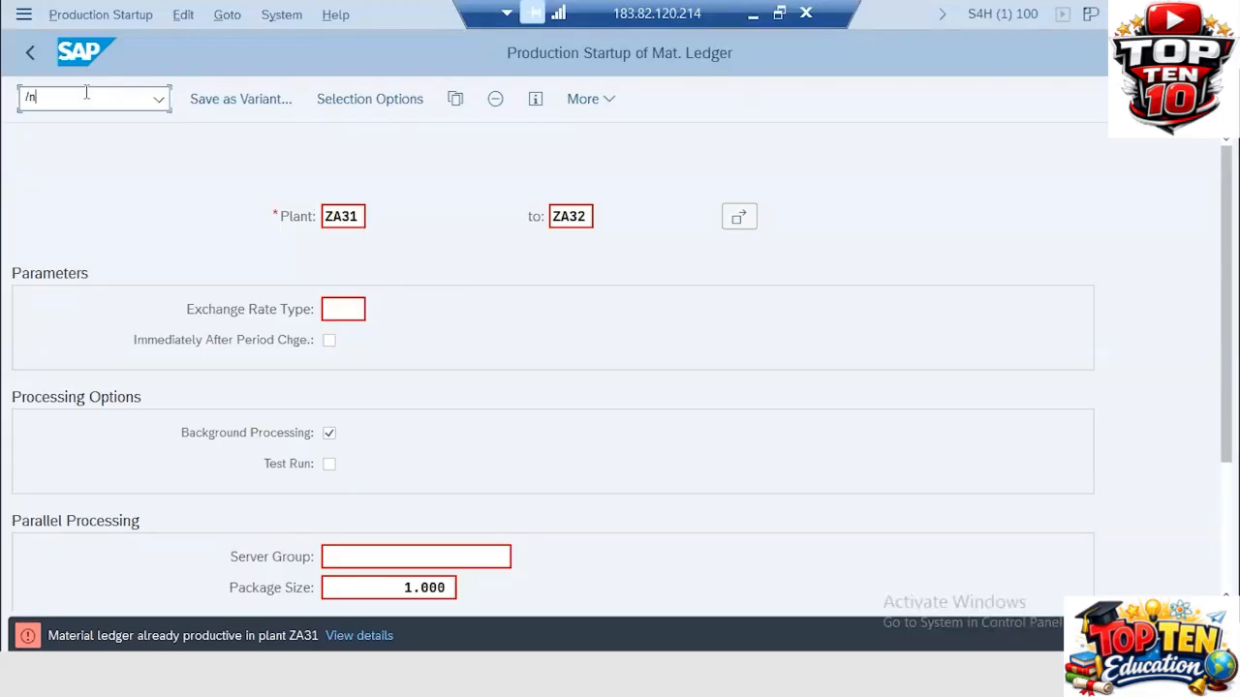
{"action": "key", "text": "Return"}
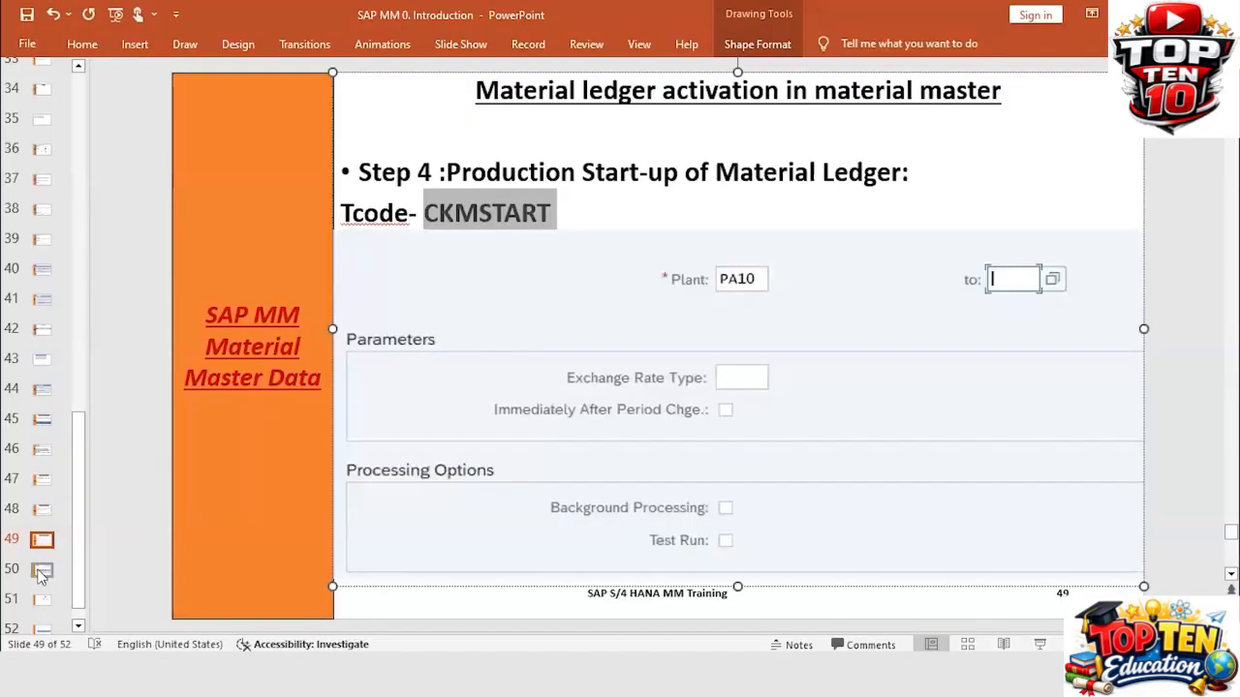
Switch to the PowerPoint training deck to show the Controlling Area slide, and open the SAP Reference IMG through SPRO in SAP
{"action": "left_click", "coordinate": [42, 571]}
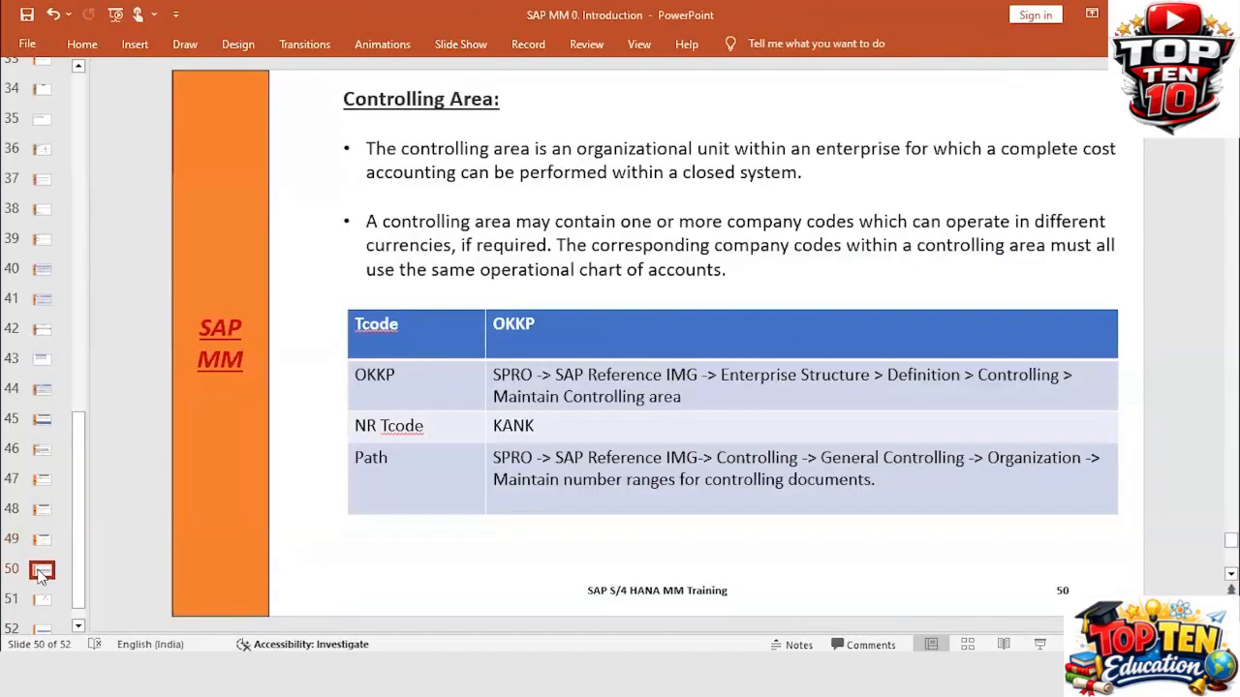
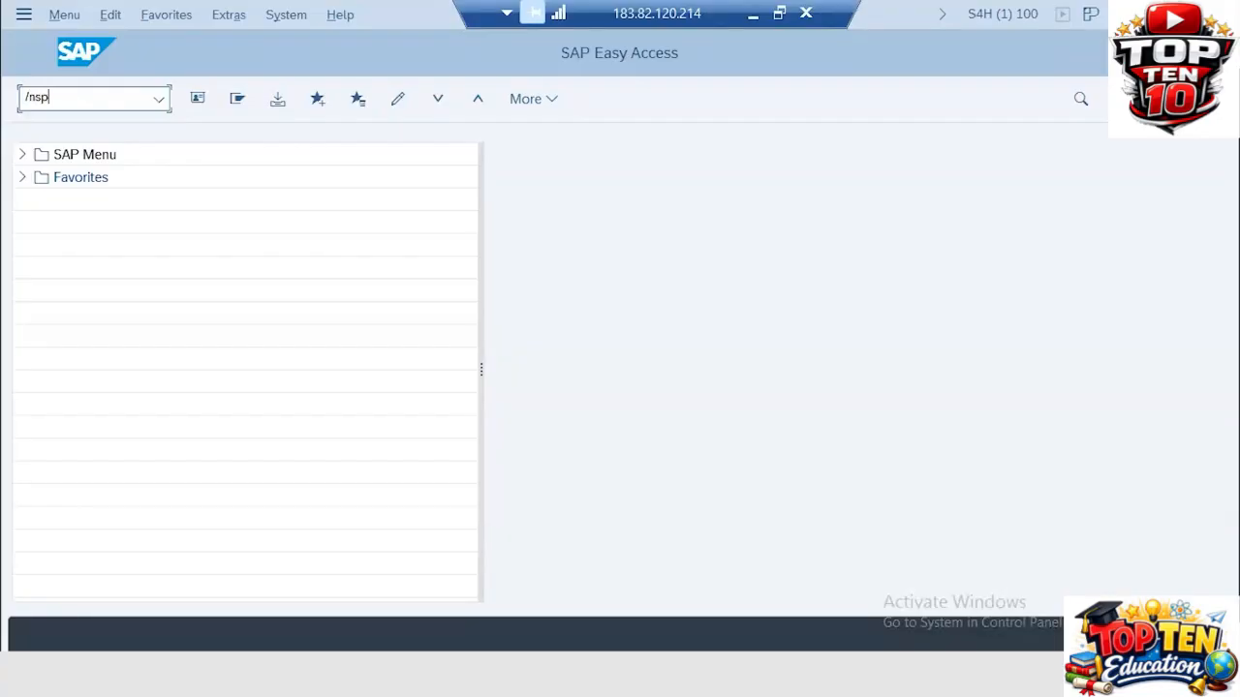
{"action": "type", "text": "ro"}
{"action": "key", "text": "Return"}
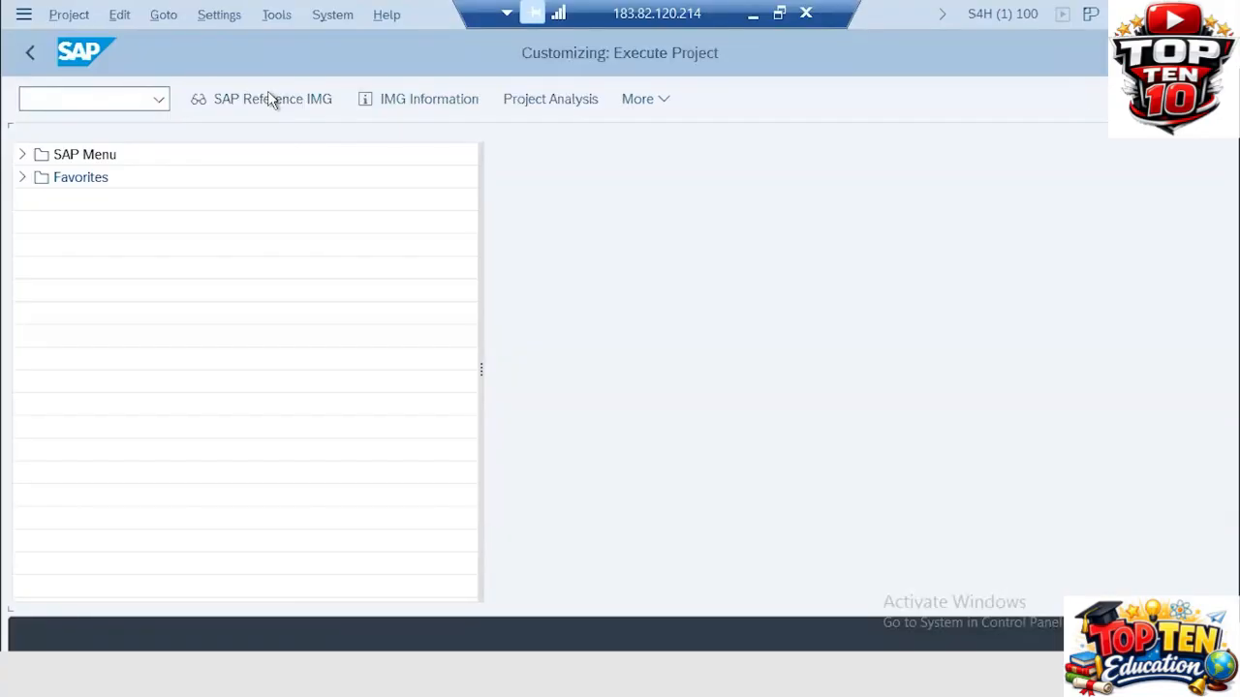
{"action": "left_click", "coordinate": [279, 98]}
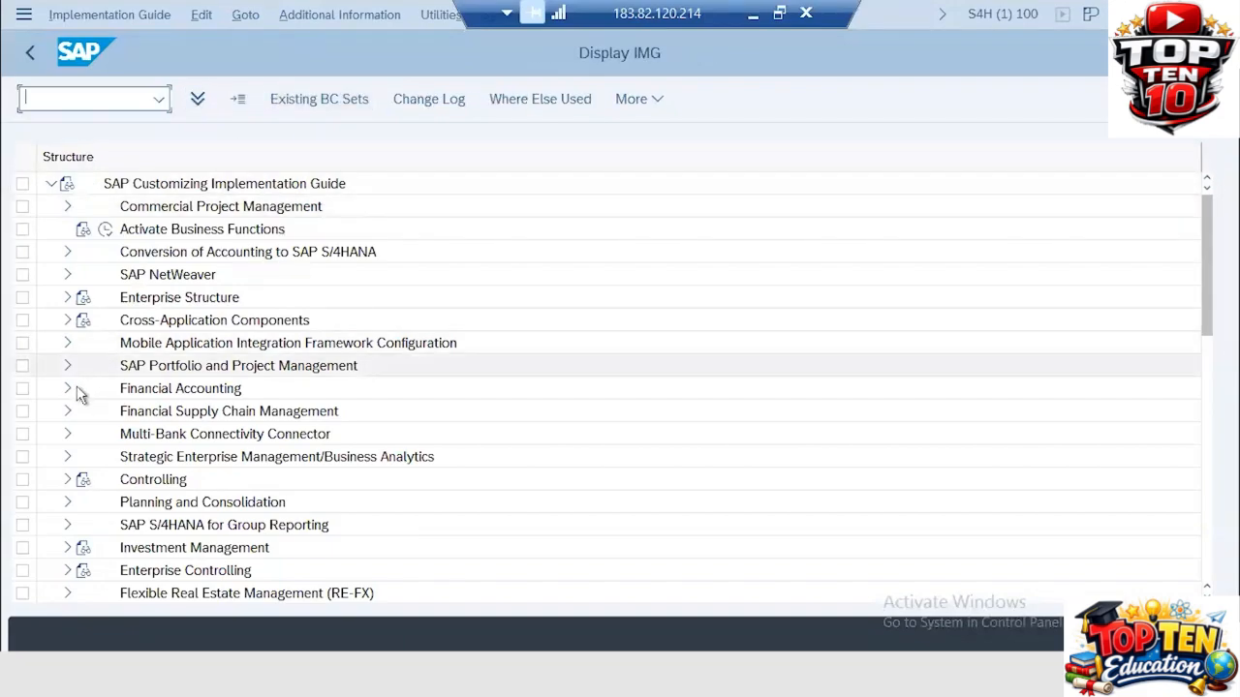
Check the IMG path on the Controlling Area slide and open the Maintain Controlling Area activity under Enterprise Structure, Definition, Controlling
{"action": "left_click", "coordinate": [69, 480]}
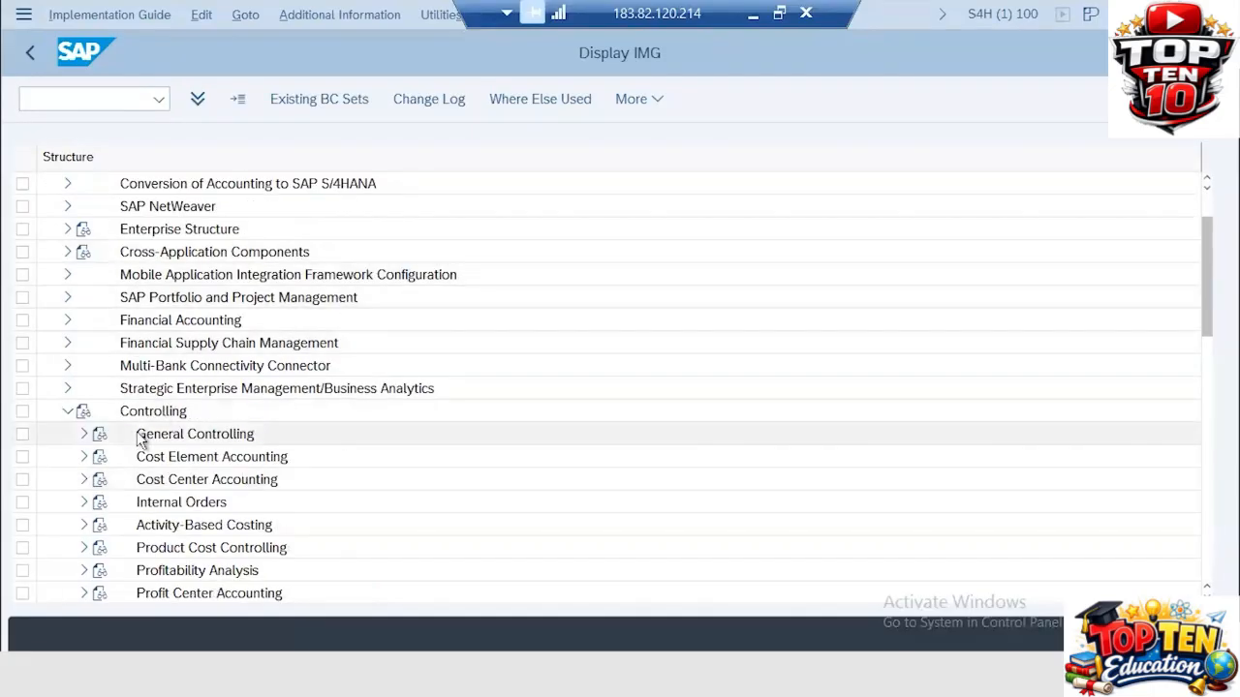
{"action": "left_click", "coordinate": [751, 19]}
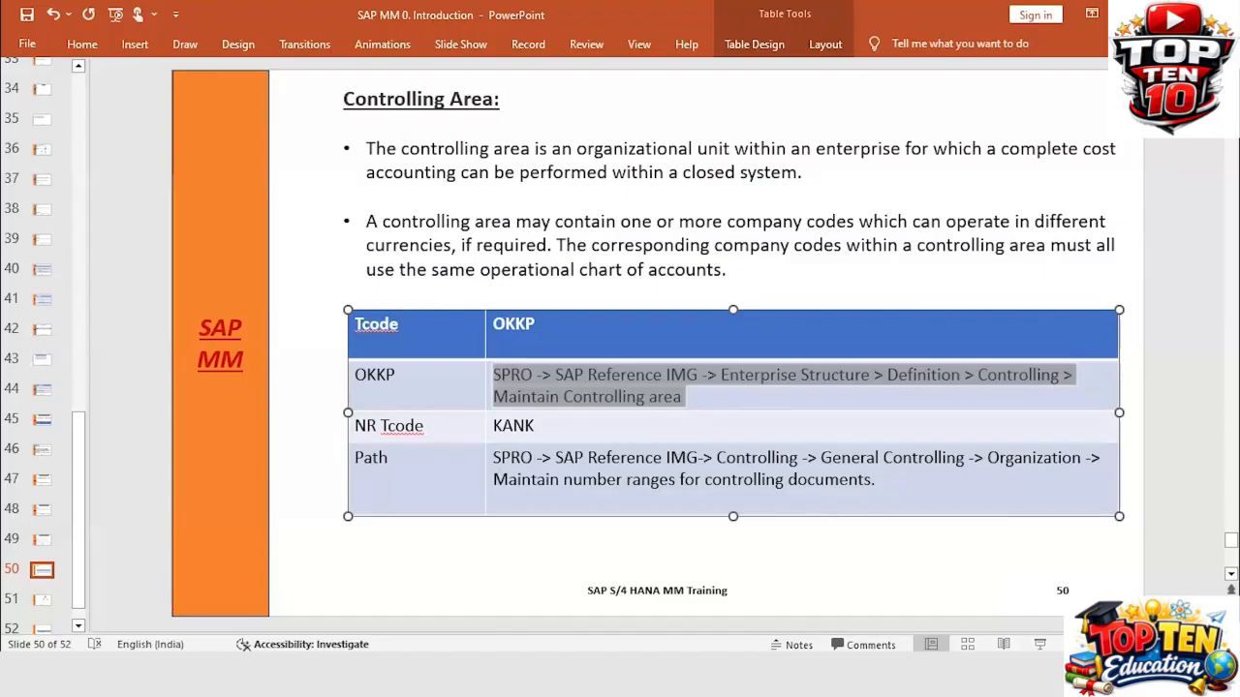
{"action": "key", "text": "alt+Tab"}
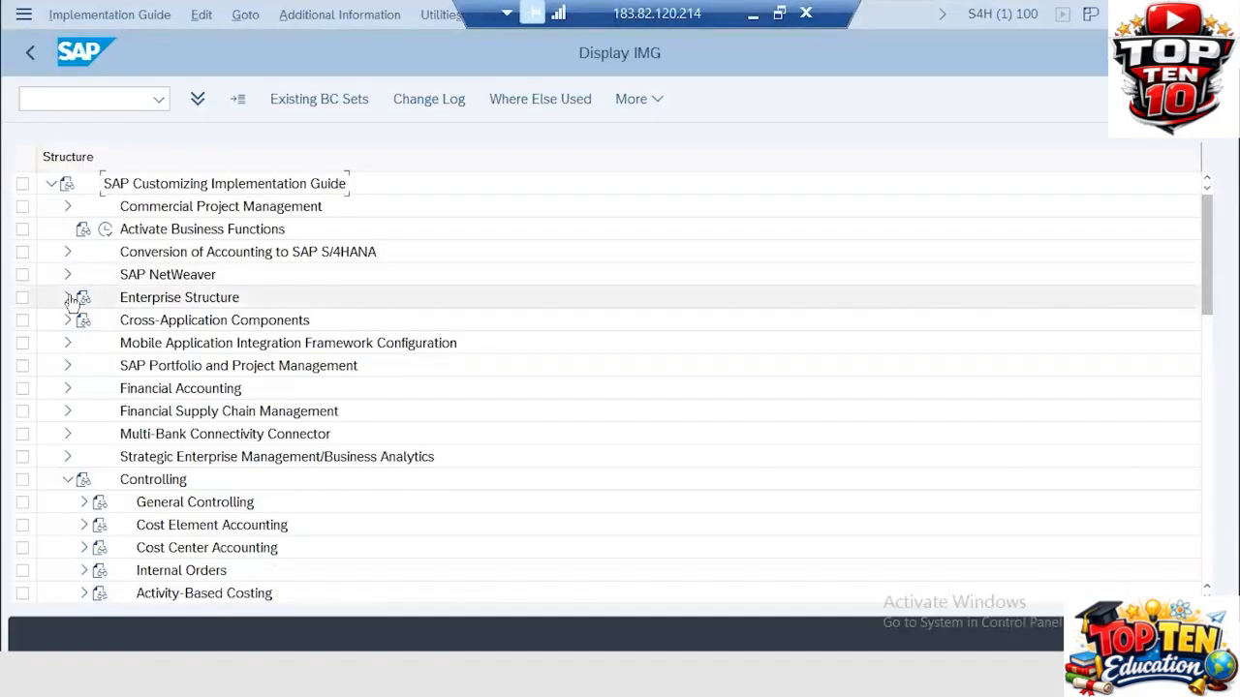
{"action": "left_click", "coordinate": [68, 298]}
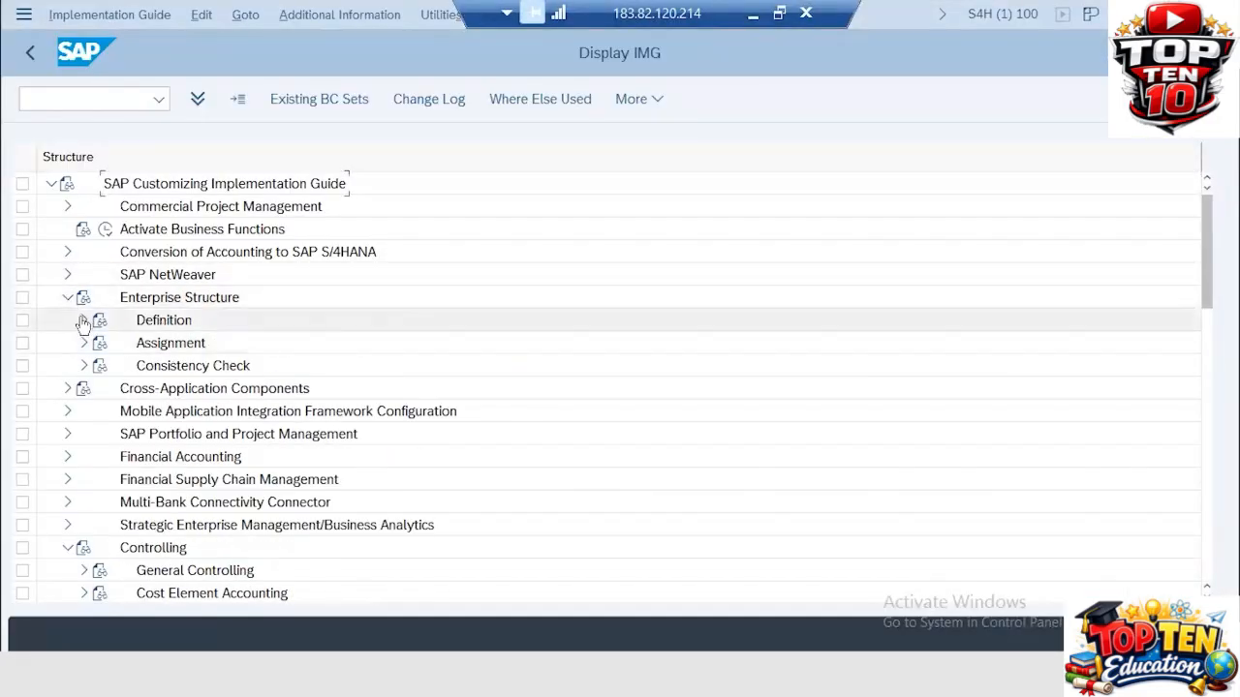
{"action": "left_click", "coordinate": [84, 320]}
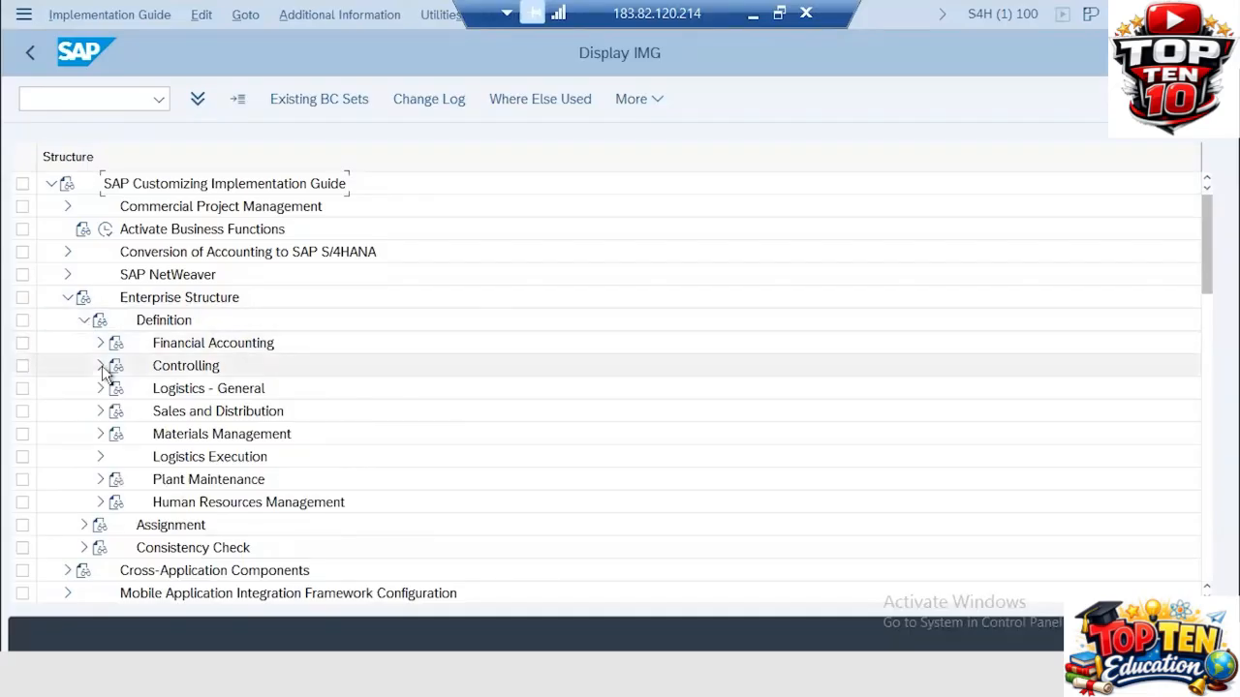
{"action": "left_click", "coordinate": [101, 366]}
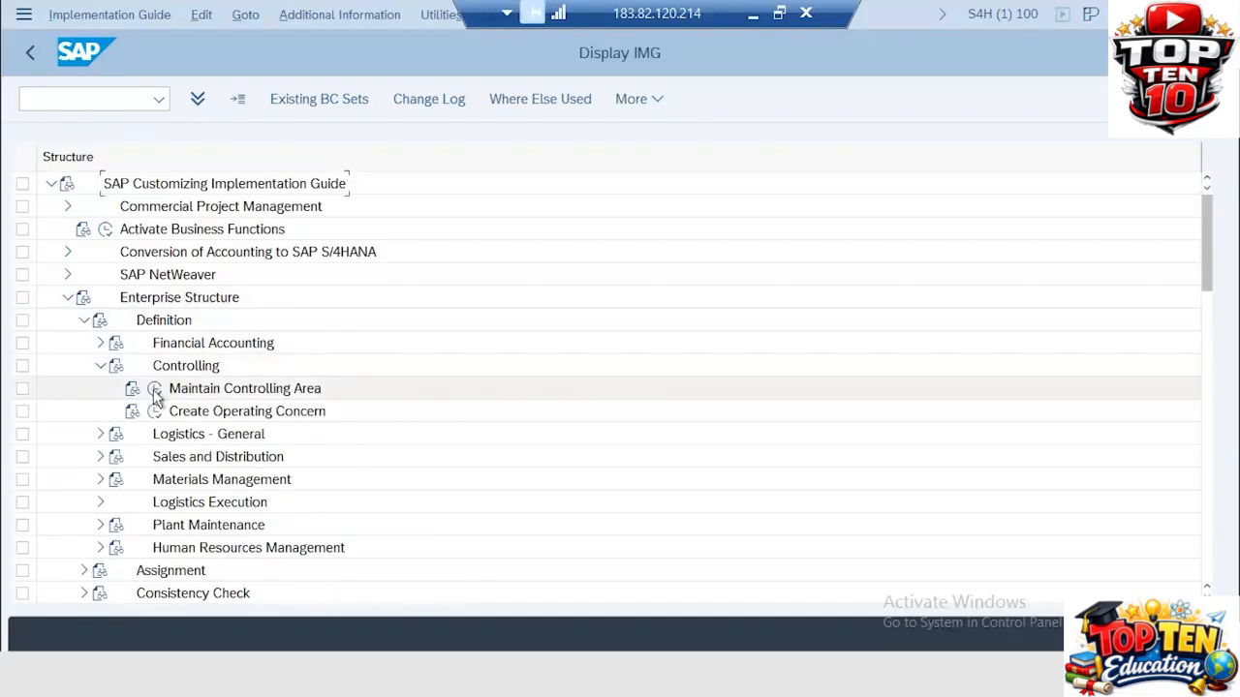
{"action": "left_click", "coordinate": [155, 388]}
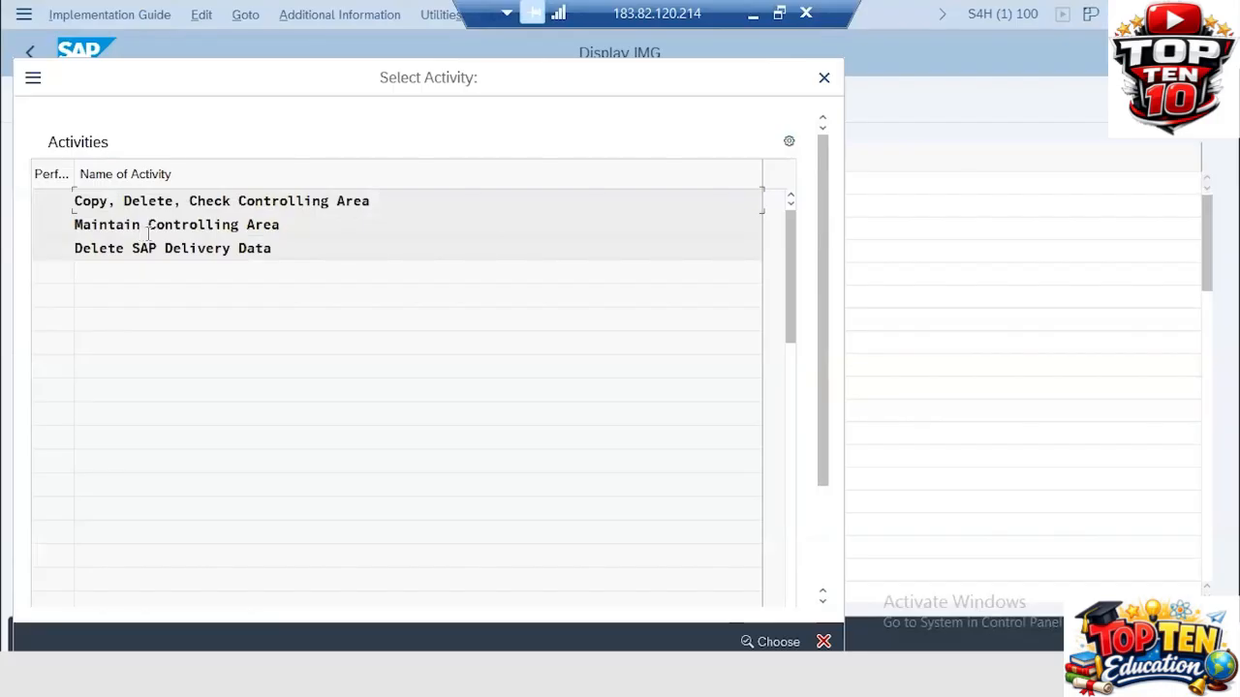
{"action": "double_click", "coordinate": [152, 233]}
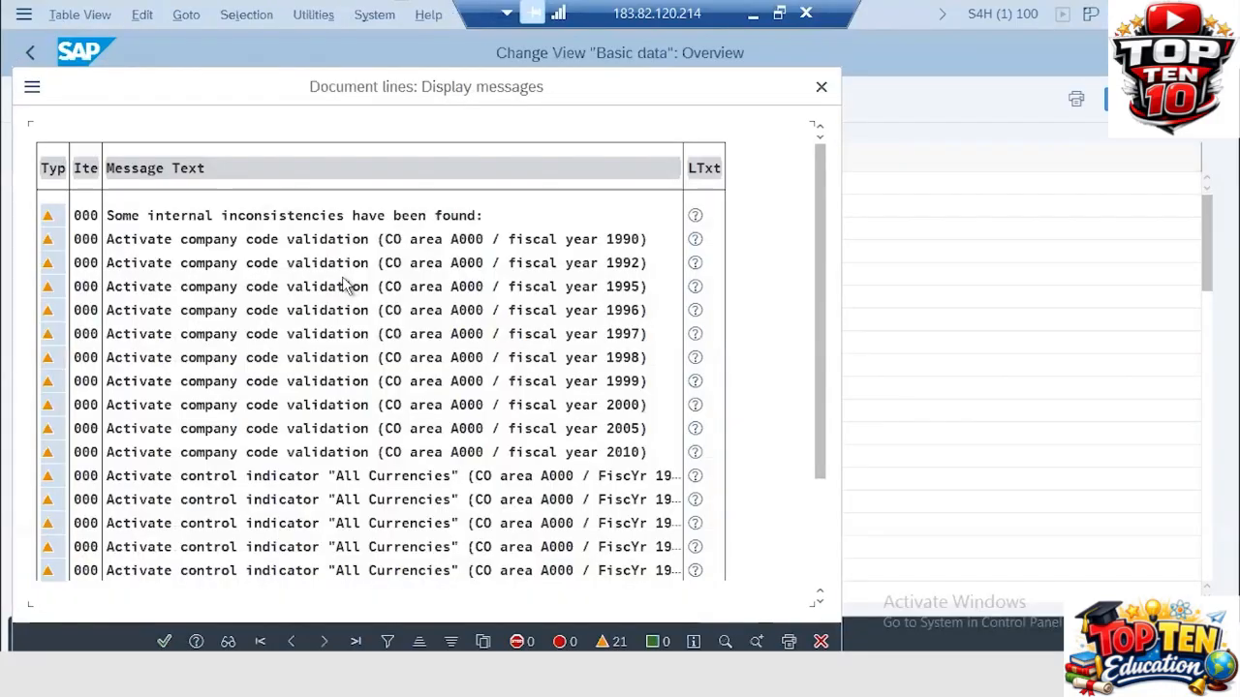
Dismiss the message list and position the overview of controlling areas on entry ZA20
{"action": "left_click_drag", "start_coordinate": [503, 97], "coordinate": [505, 5]}
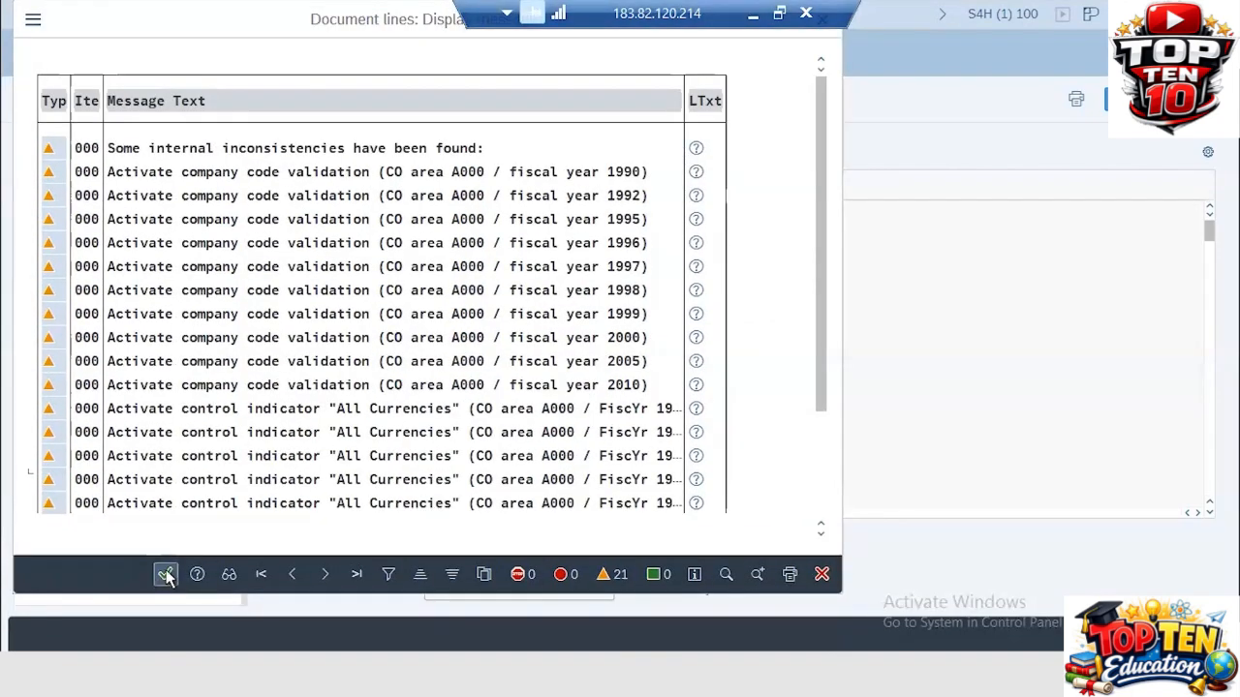
{"action": "left_click", "coordinate": [166, 574]}
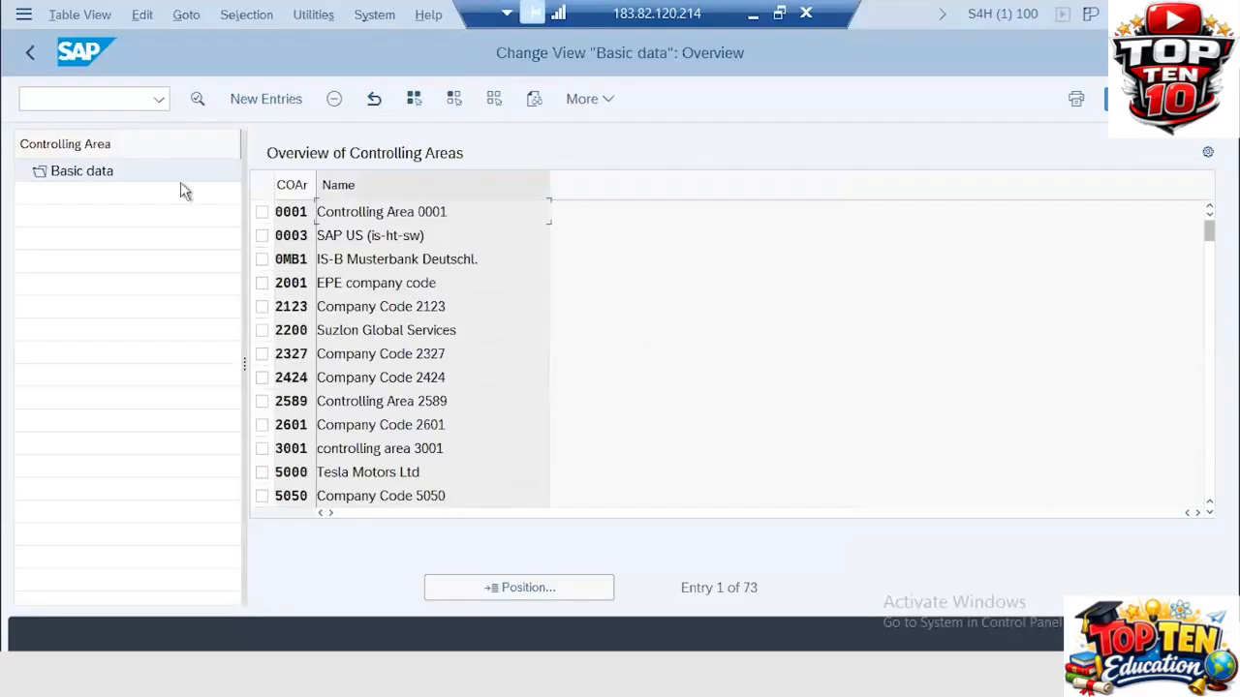
{"action": "left_click", "coordinate": [555, 586]}
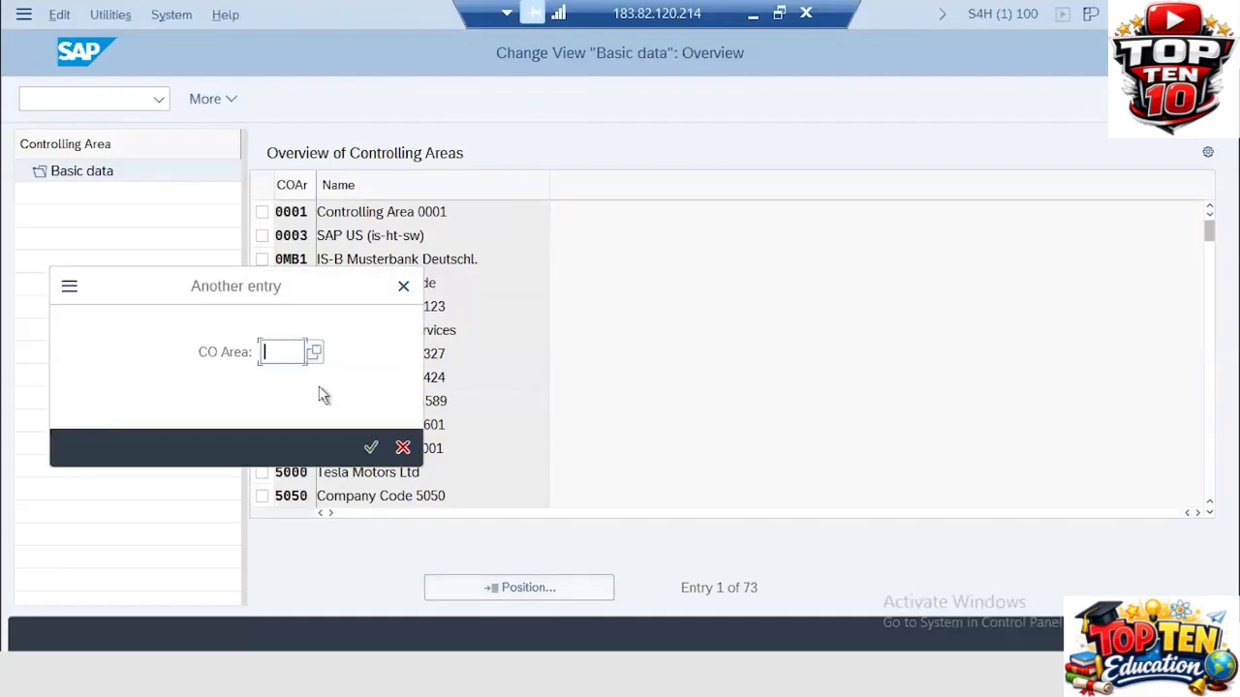
{"action": "type", "text": "za2"}
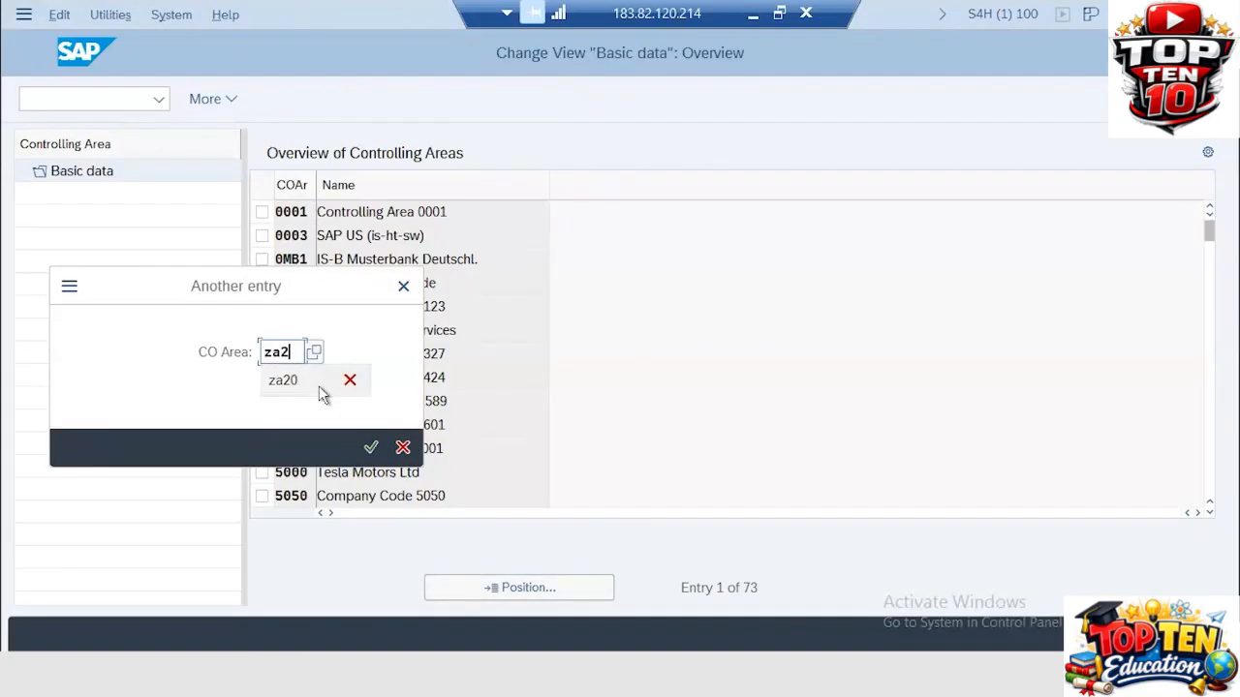
{"action": "left_click", "coordinate": [291, 381]}
{"action": "key", "text": "Return"}
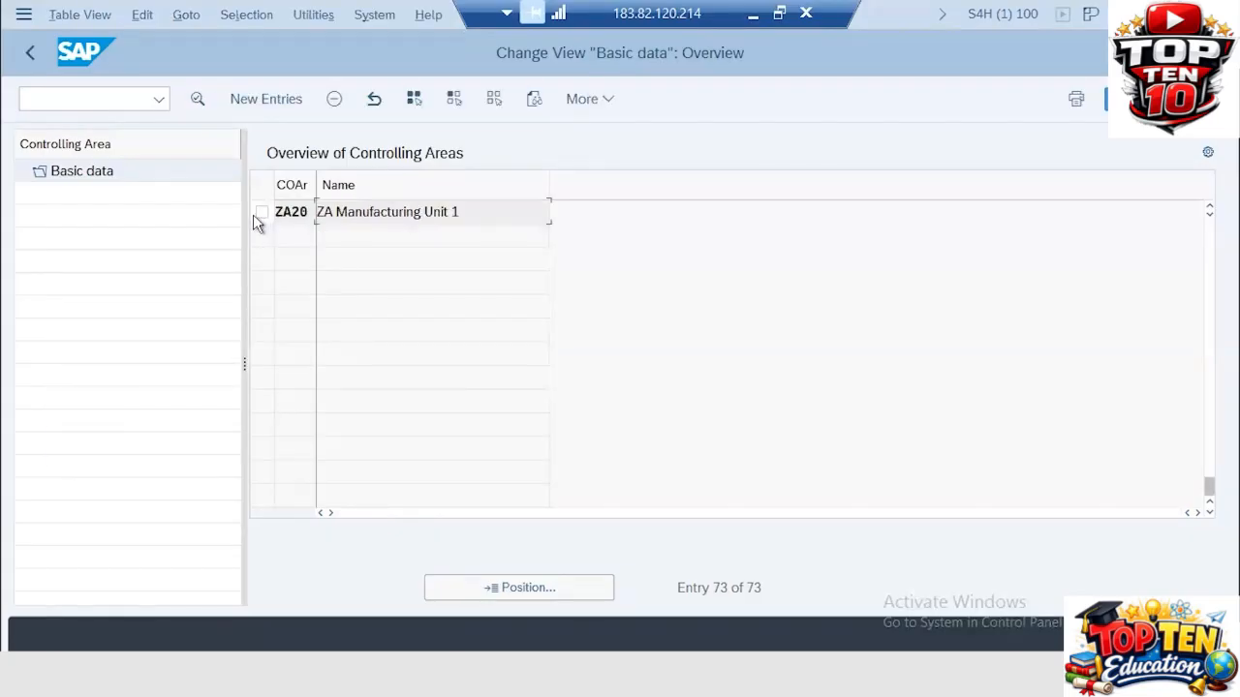
Open the details of controlling area ZA20 and review its assignment control, currency and chart of accounts settings
{"action": "double_click", "coordinate": [287, 213]}
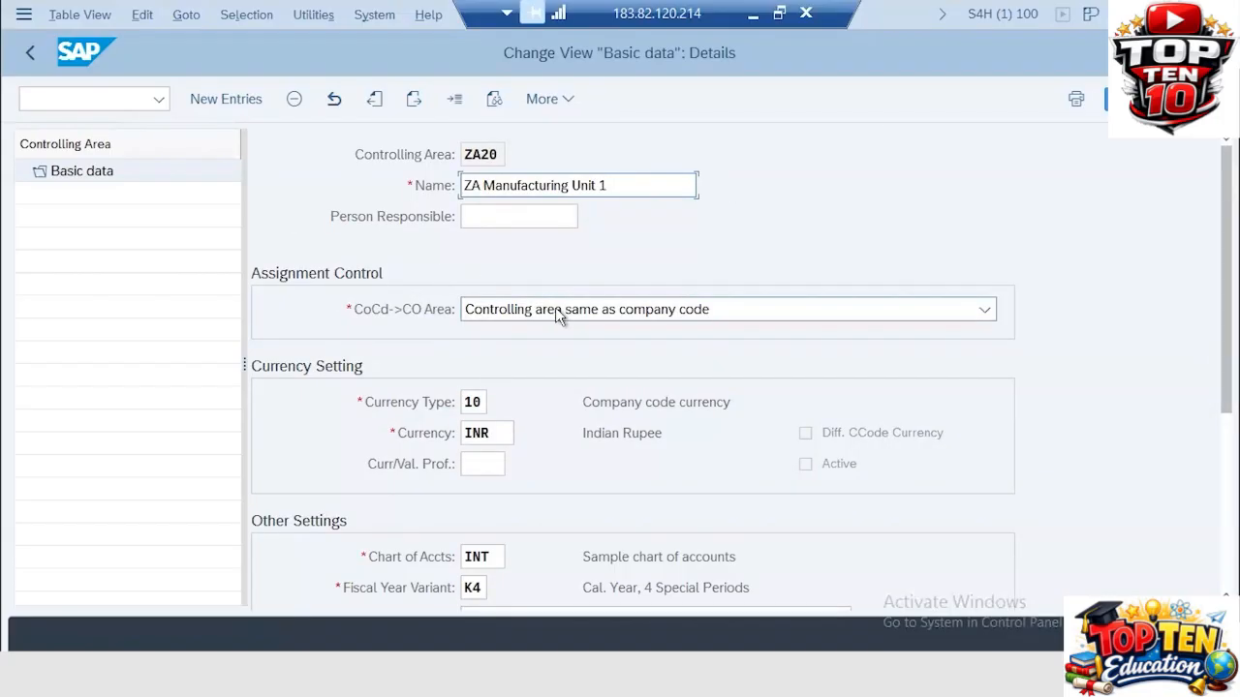
{"action": "scroll", "coordinate": [717, 259], "scroll_direction": "down", "scroll_amount": 2}
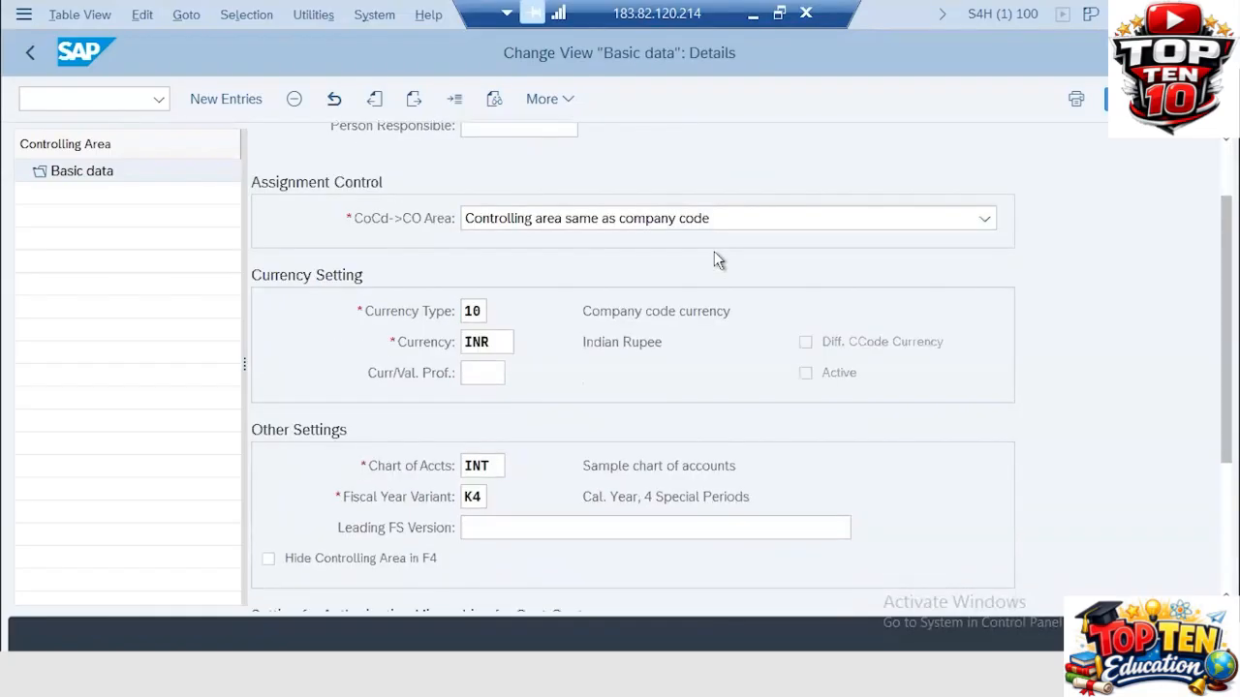
{"action": "scroll", "coordinate": [714, 251], "scroll_direction": "down", "scroll_amount": 2}
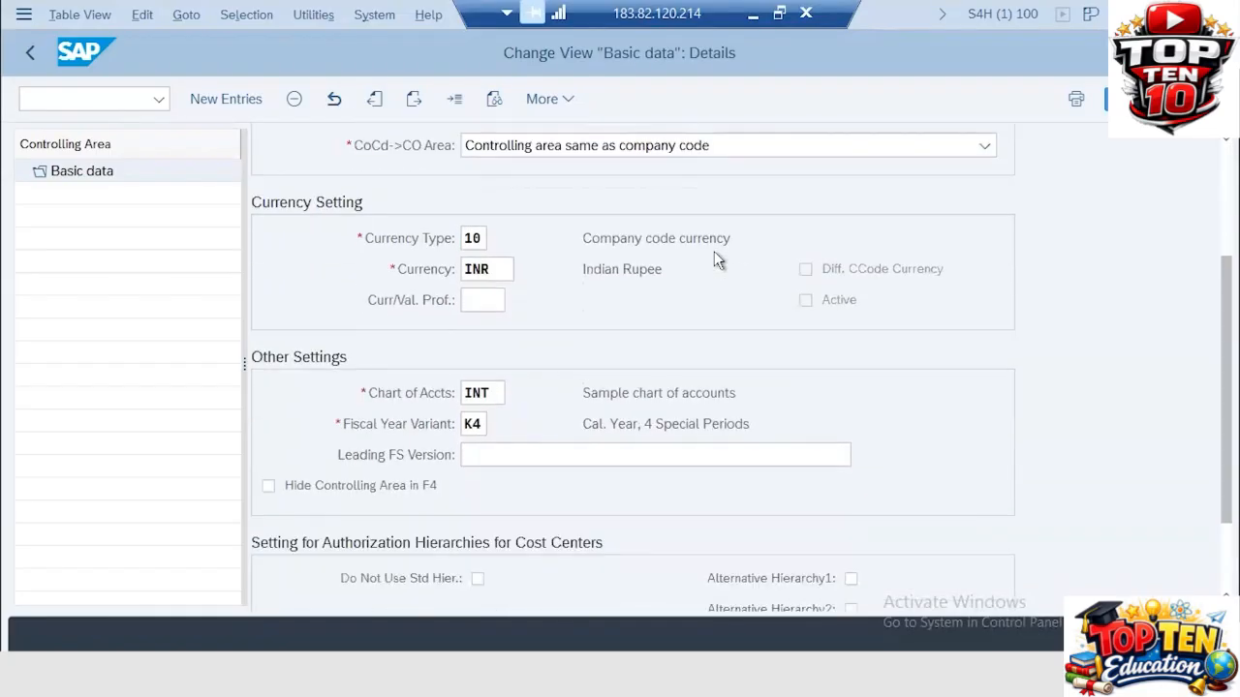
Open the controlling area maintenance directly with transaction OKKP
{"action": "left_click", "coordinate": [72, 96]}
{"action": "type", "text": "/"}
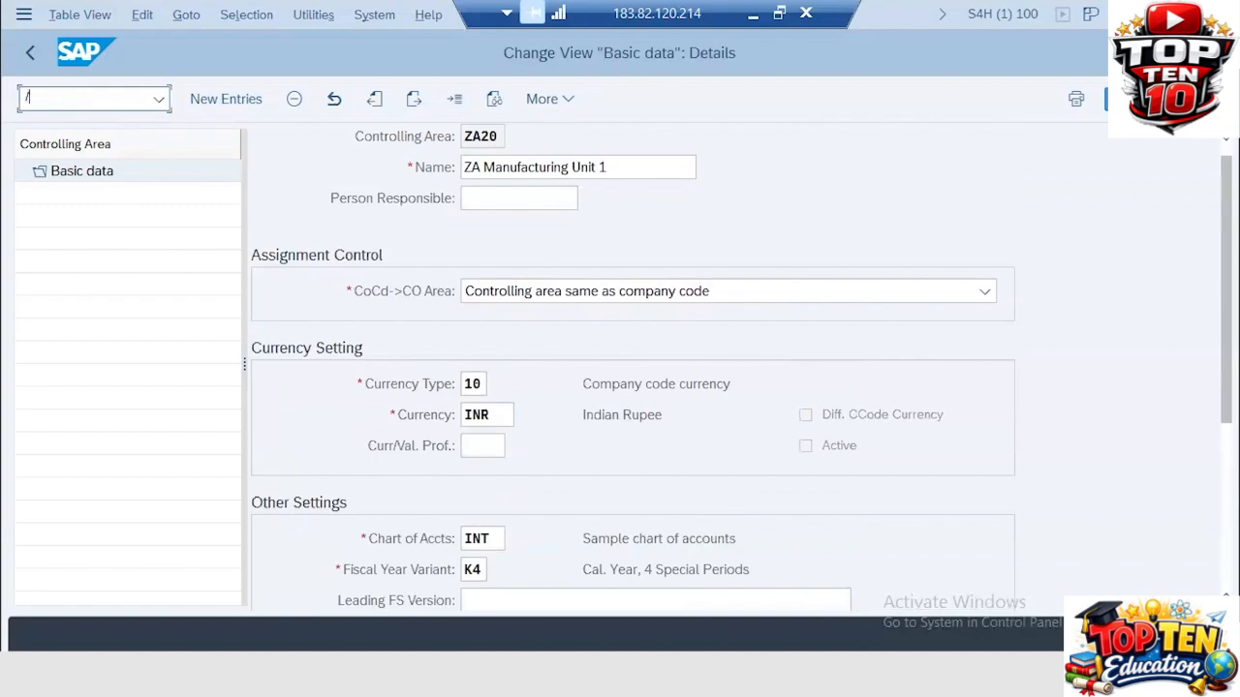
{"action": "type", "text": "nokkp"}
{"action": "key", "text": "Return"}
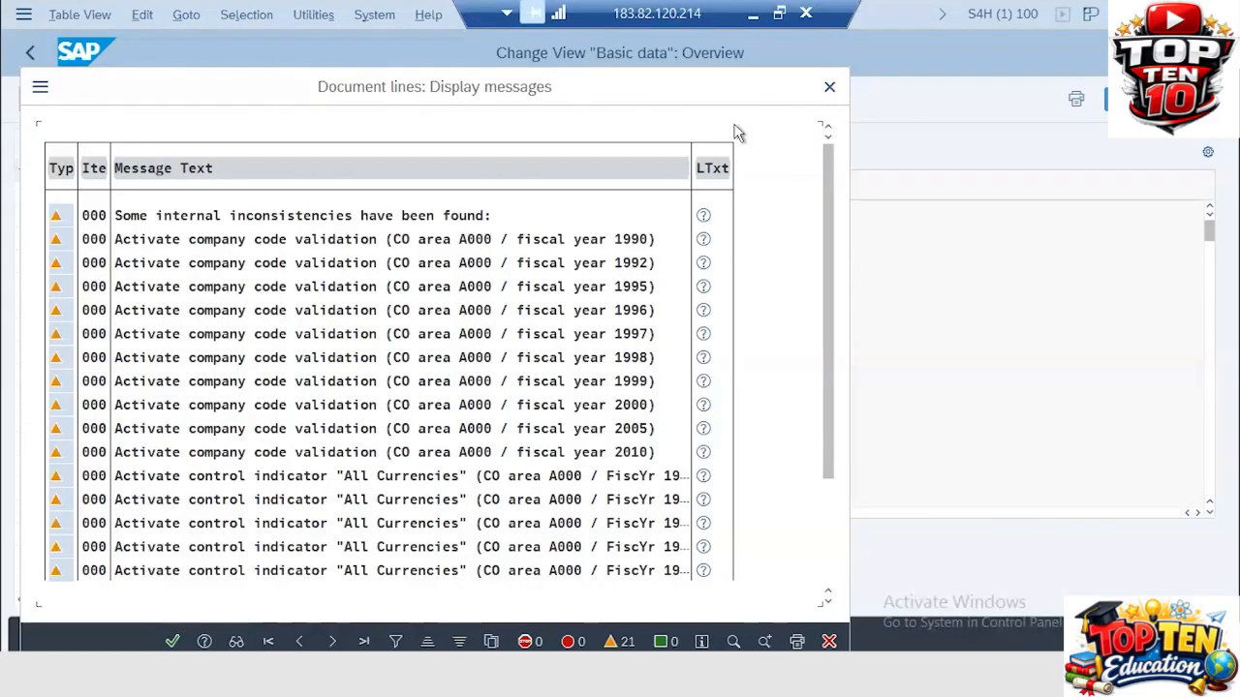
Close the display messages and locate controlling area ZA20 in the overview of controlling areas
{"action": "left_click", "coordinate": [829, 89]}
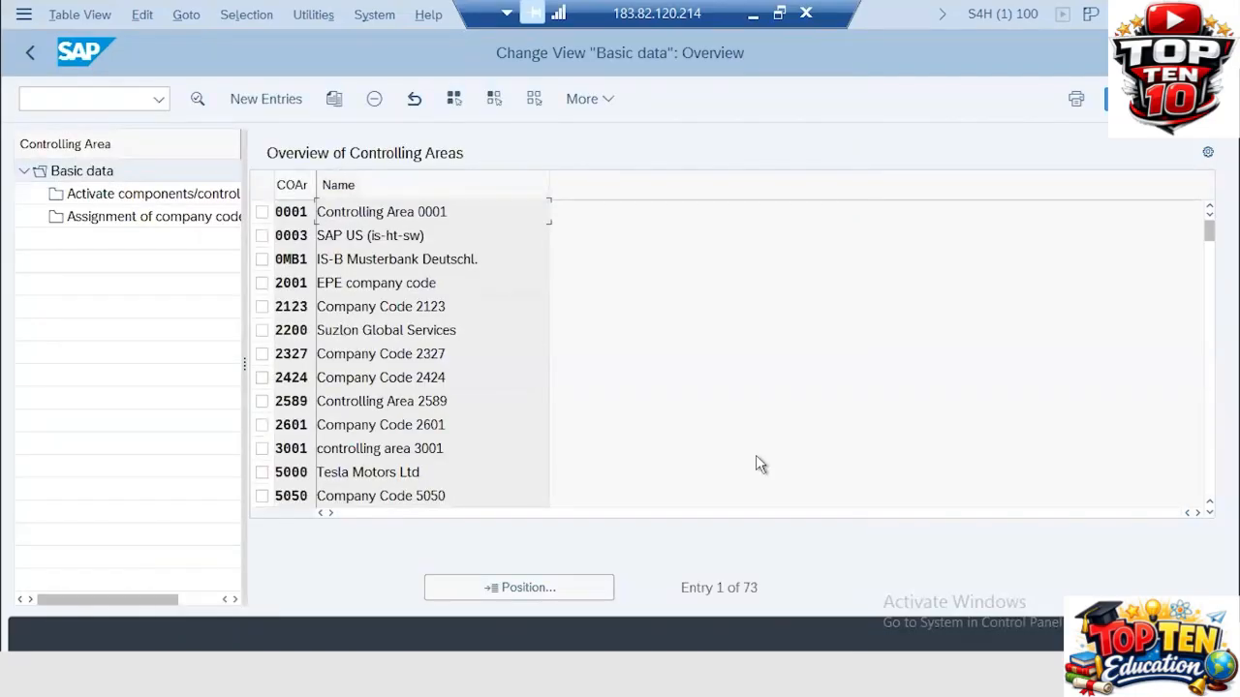
{"action": "left_click", "coordinate": [585, 585]}
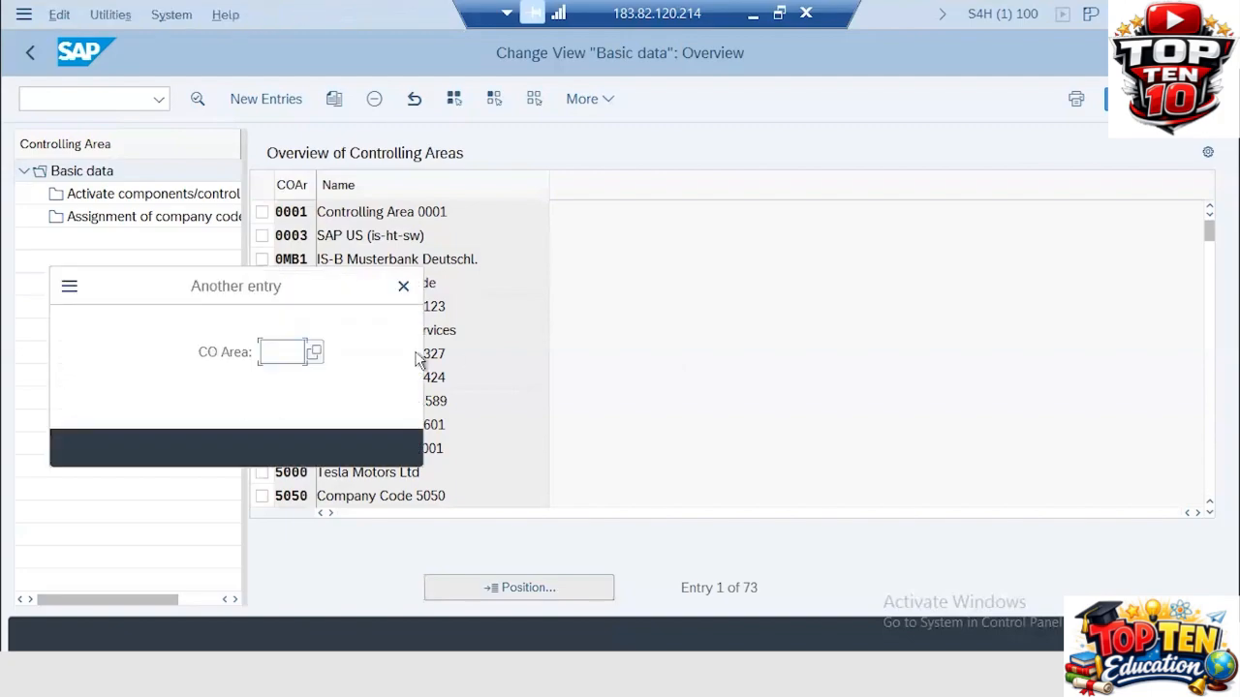
{"action": "type", "text": "za20"}
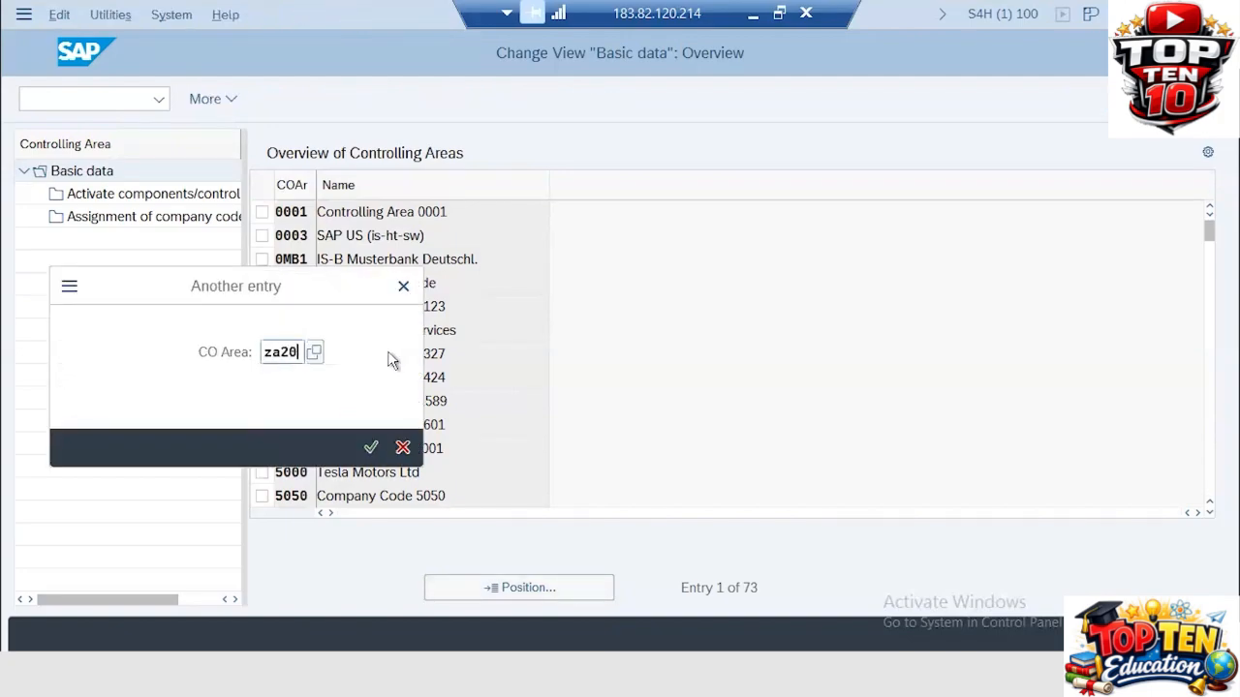
{"action": "key", "text": "Return"}
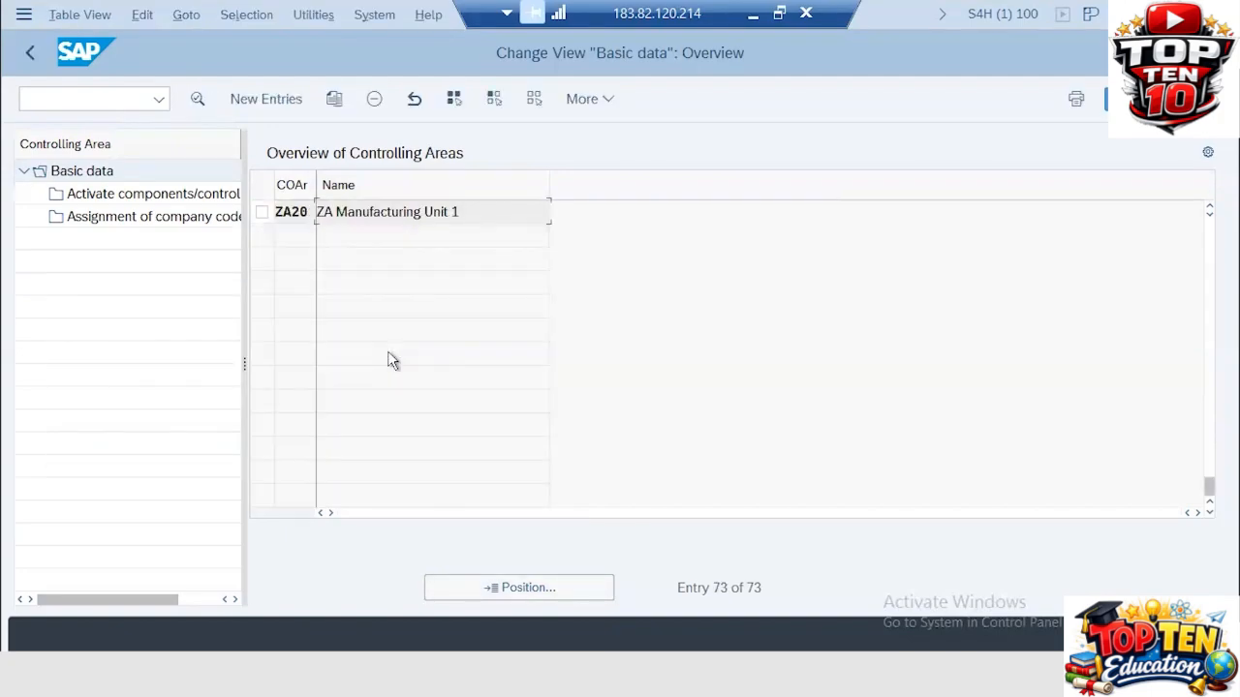
Review the activated components and control indicators of controlling area ZA20 and its assigned company codes, and return to the overview
{"action": "left_click", "coordinate": [262, 213]}
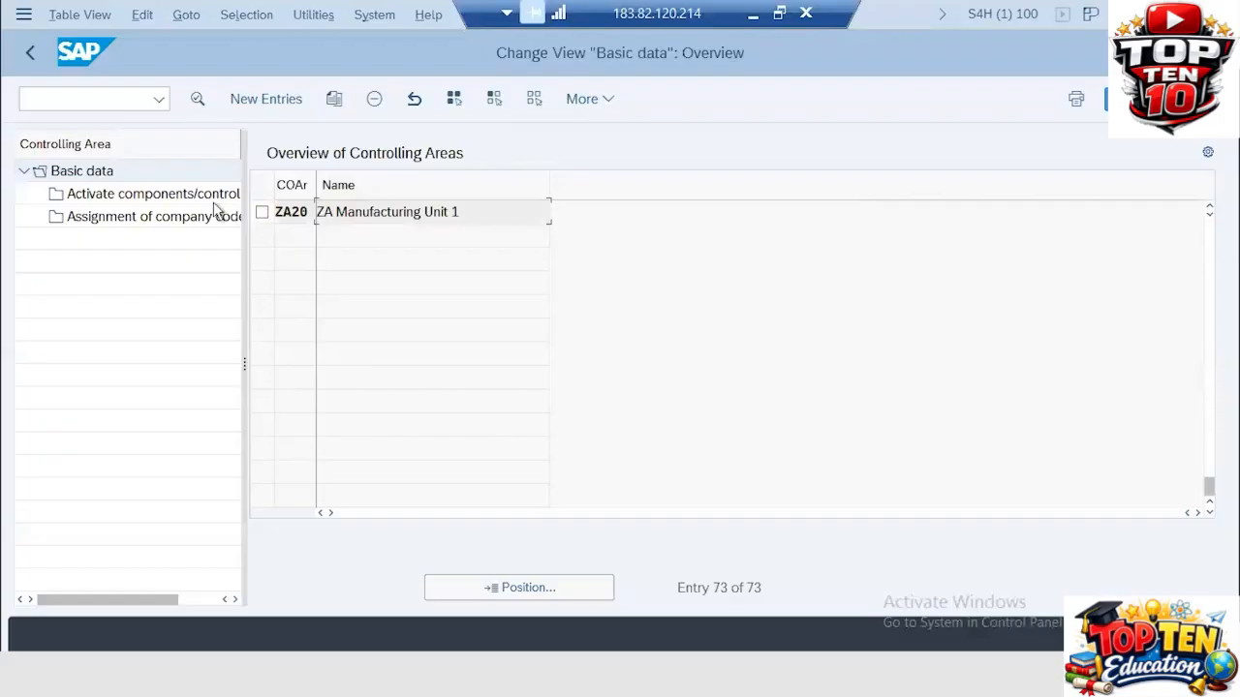
{"action": "double_click", "coordinate": [126, 196]}
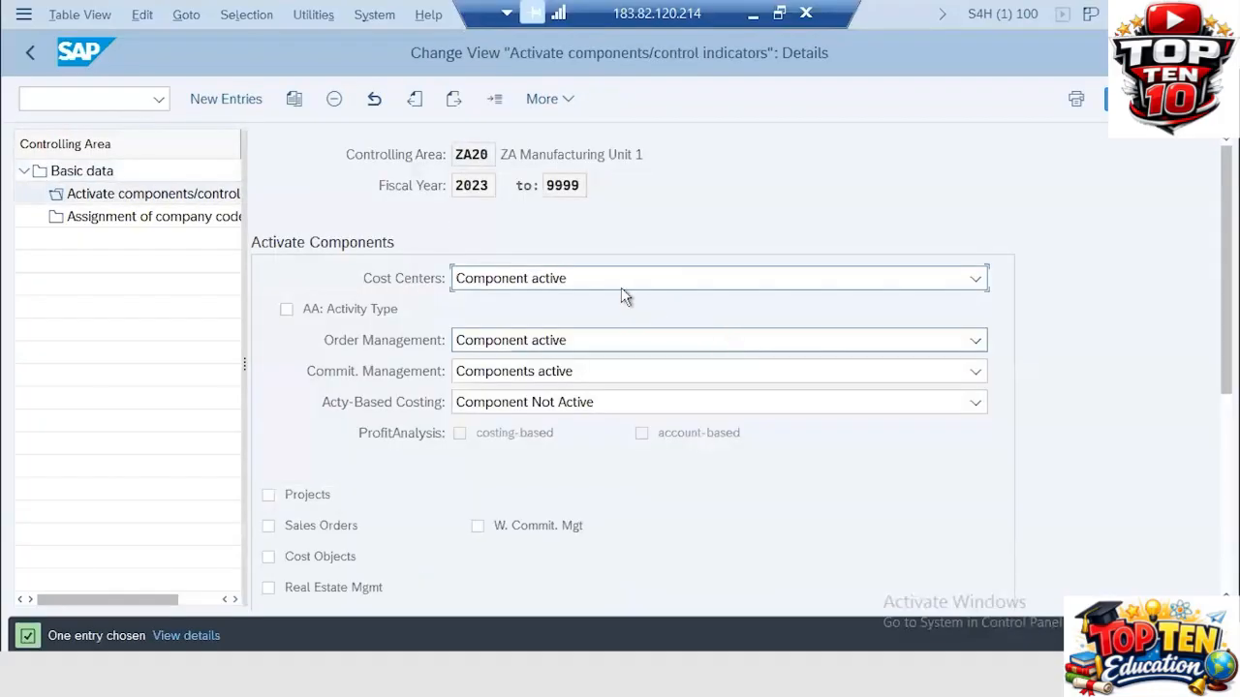
{"action": "scroll", "coordinate": [511, 300], "scroll_direction": "down", "scroll_amount": 5}
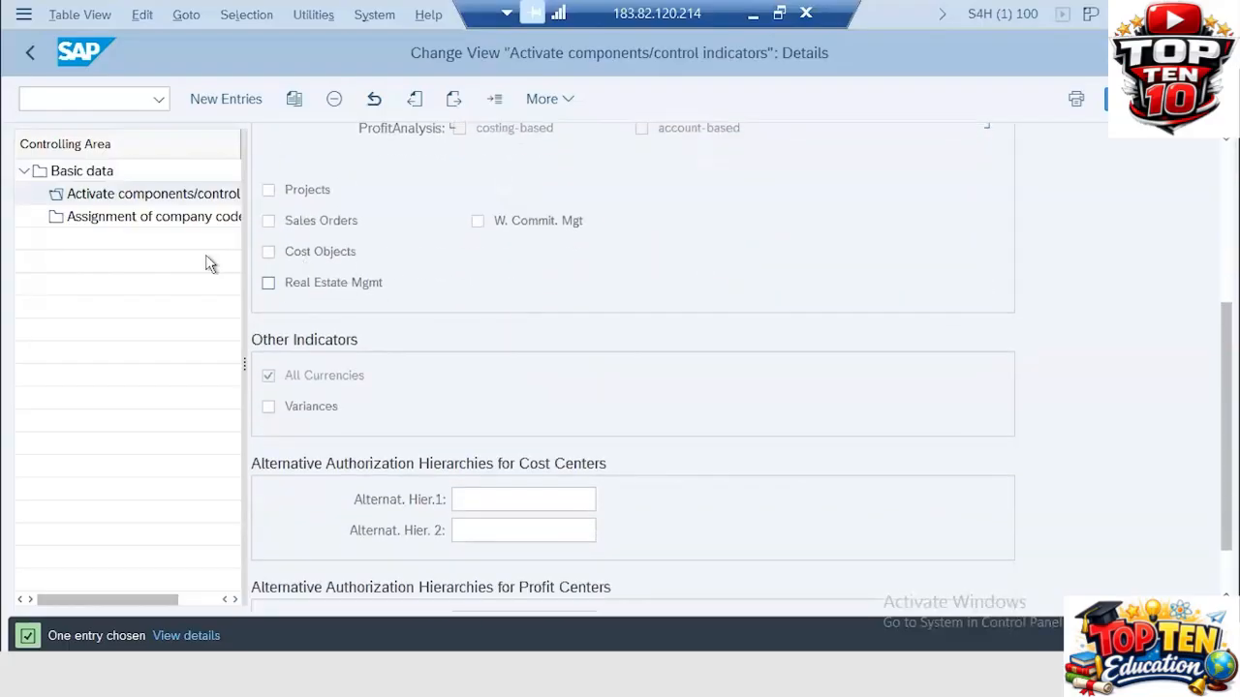
{"action": "double_click", "coordinate": [165, 216]}
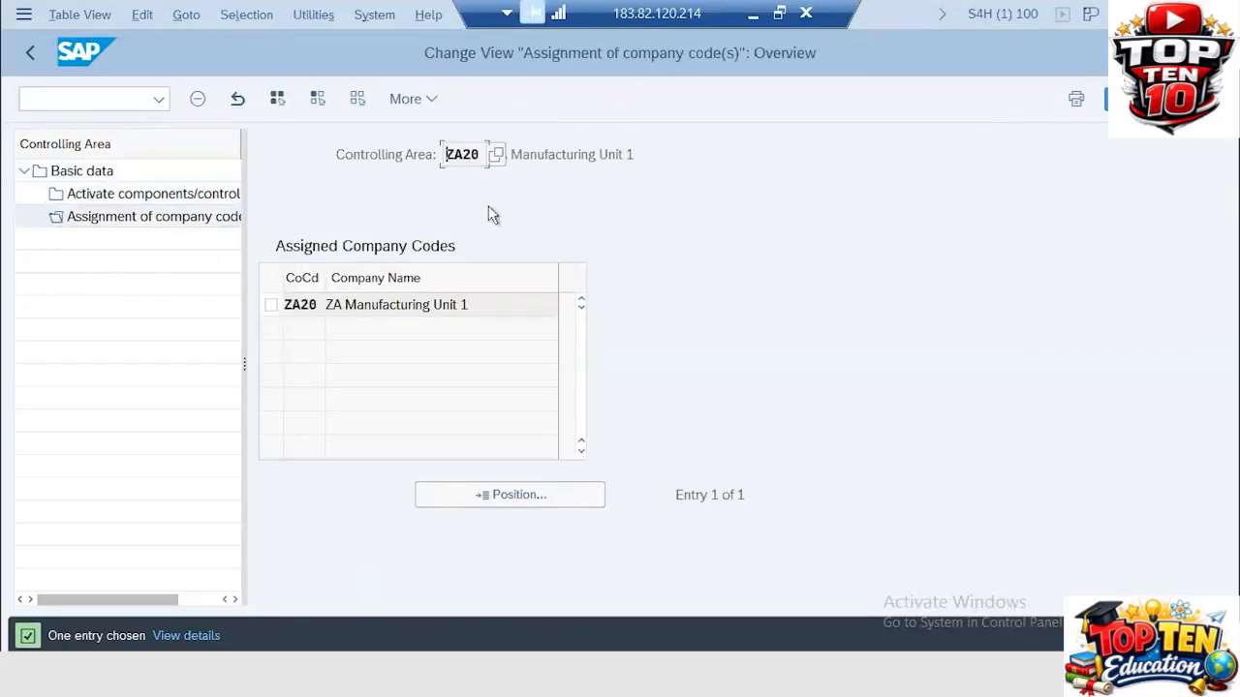
{"action": "left_click", "coordinate": [306, 301]}
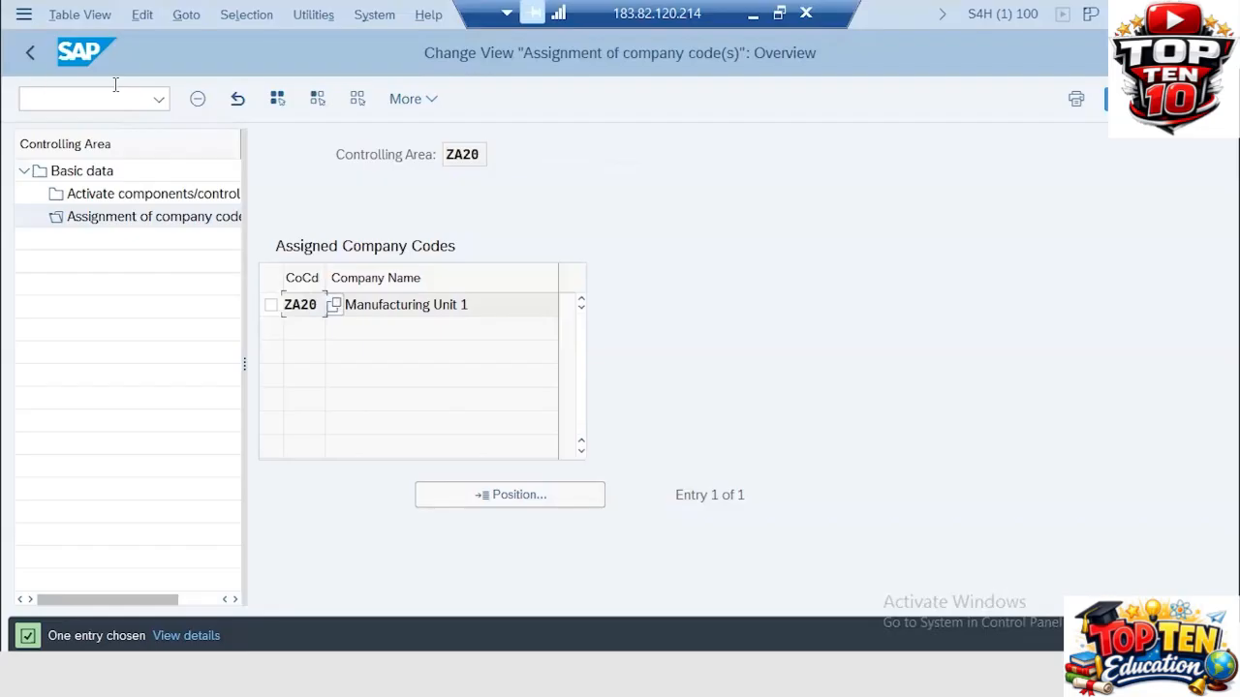
{"action": "left_click", "coordinate": [32, 54]}
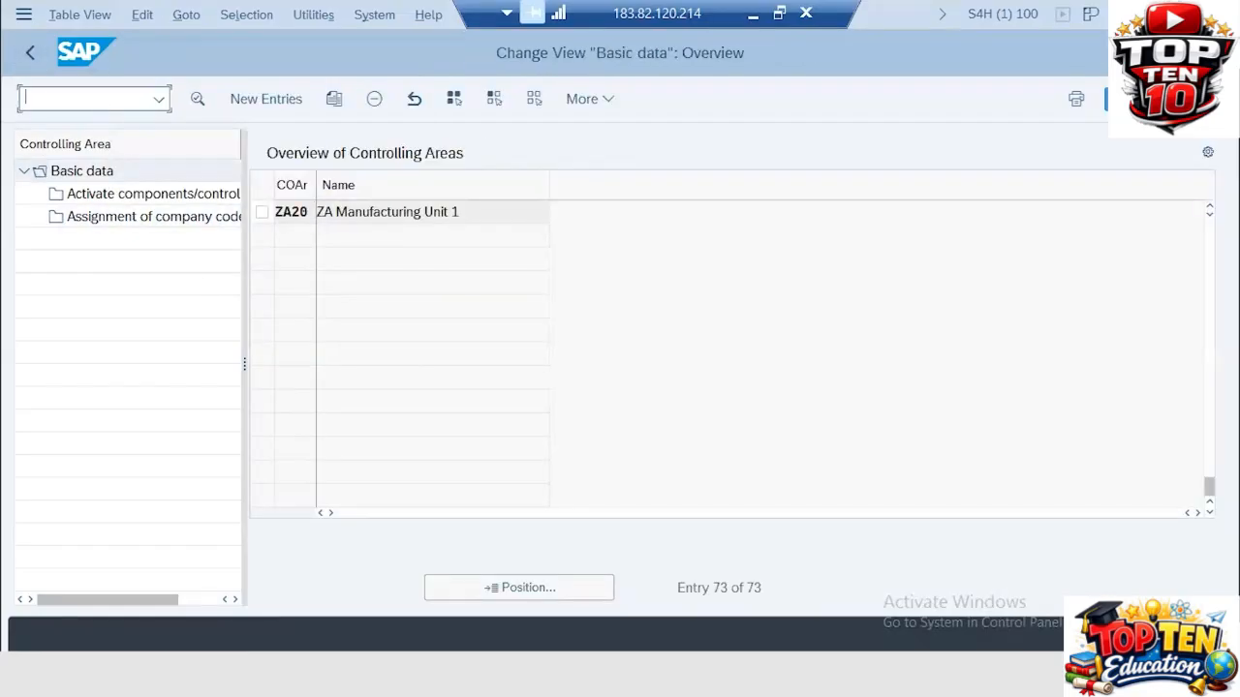
Open the CO document number range maintenance with transaction KANK and enter controlling area ZA20
{"action": "left_click", "coordinate": [99, 102]}
{"action": "type", "text": "/nkank"}
{"action": "key", "text": "Return"}
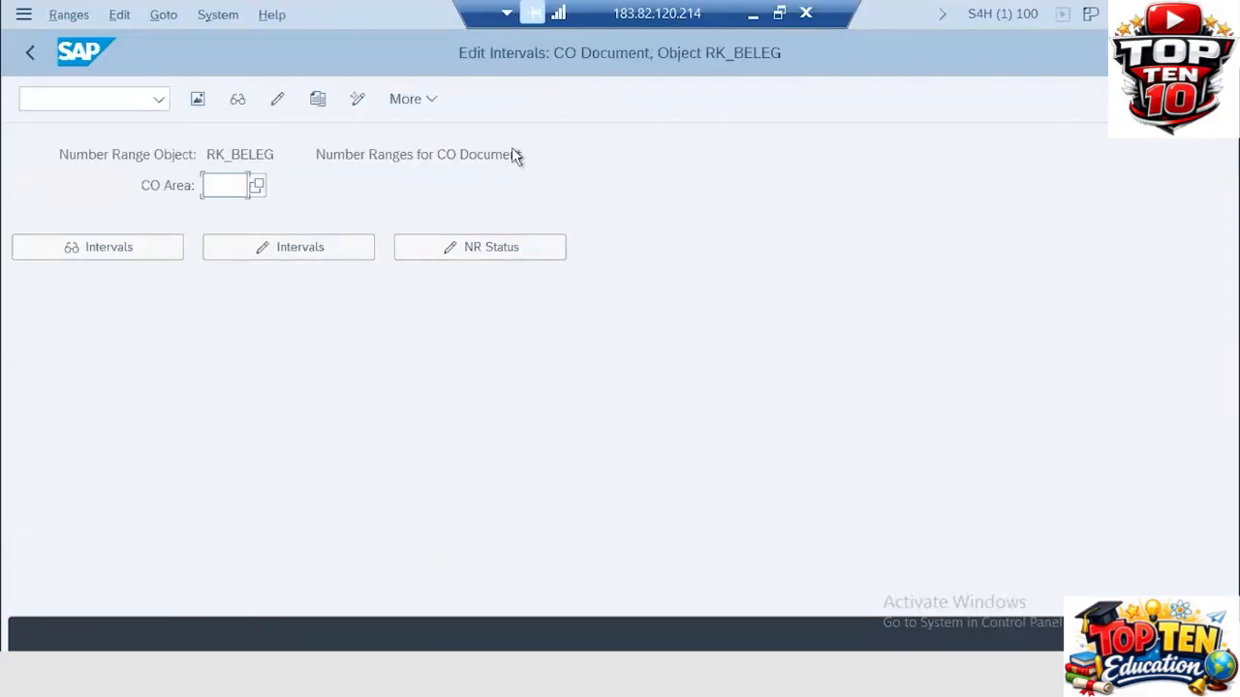
{"action": "left_click", "coordinate": [237, 184]}
{"action": "type", "text": "za20"}
{"action": "key", "text": "Return"}
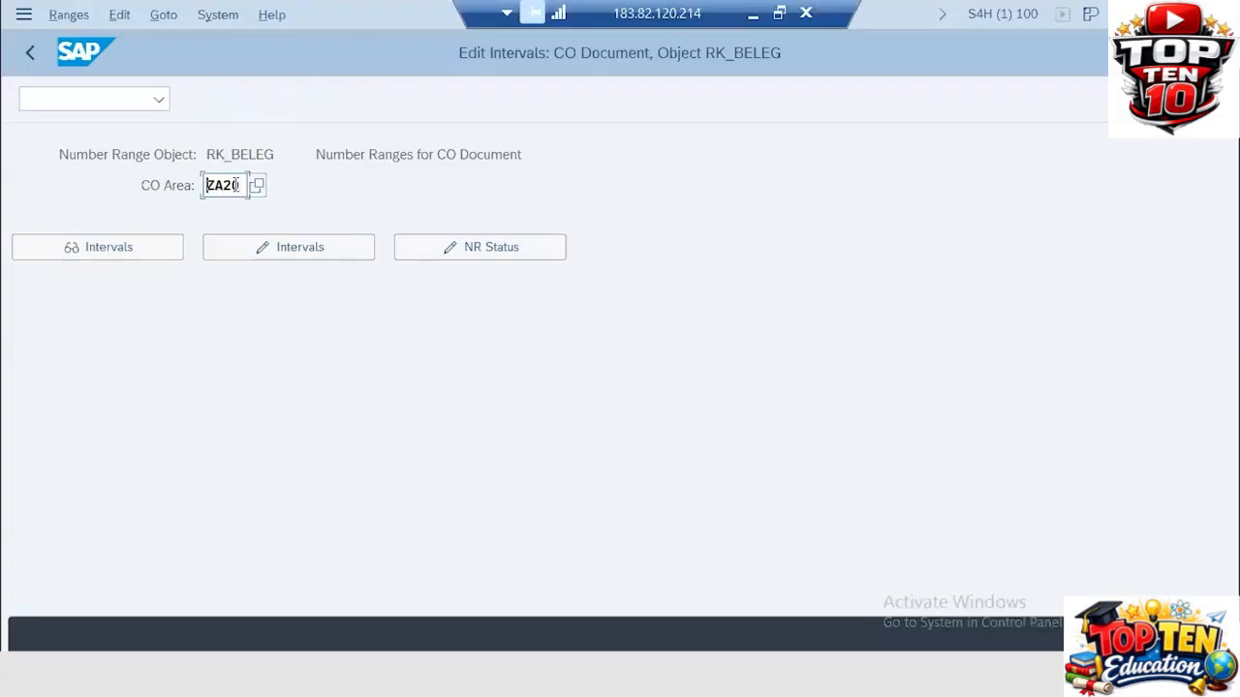
Try to open the CO document number range intervals of ZA20 for editing and dismiss the information message
{"action": "left_click", "coordinate": [288, 248]}
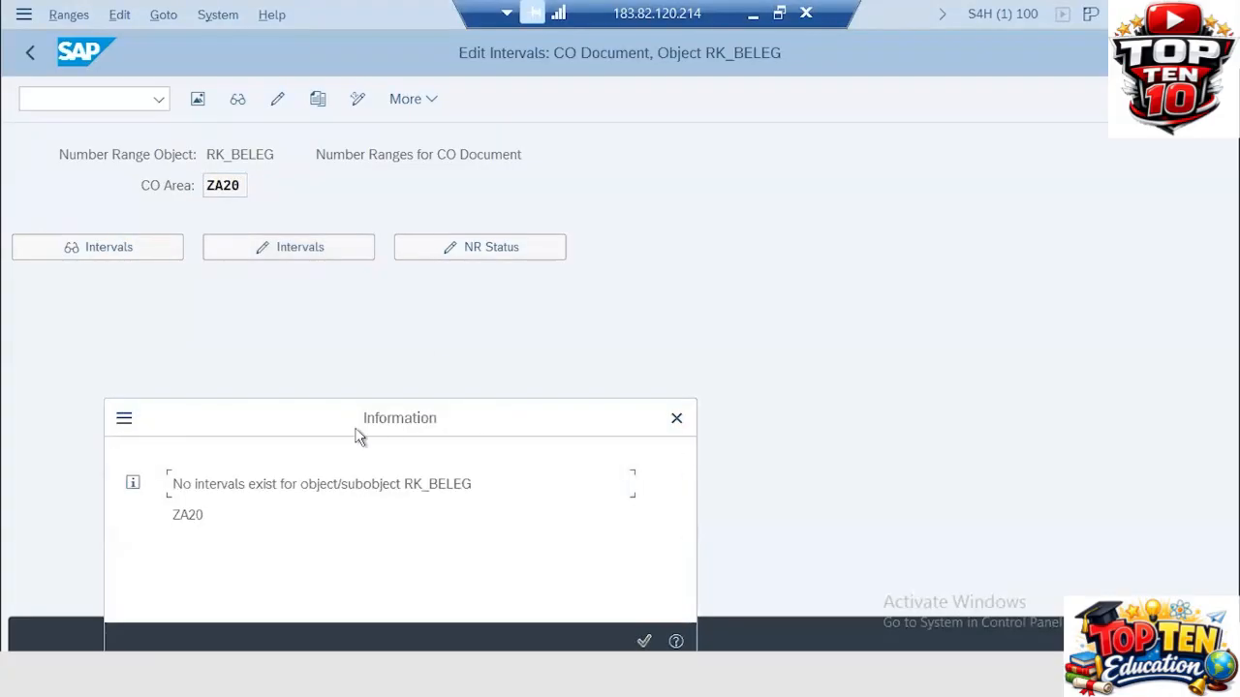
{"action": "left_click_drag", "start_coordinate": [351, 435], "coordinate": [339, 211]}
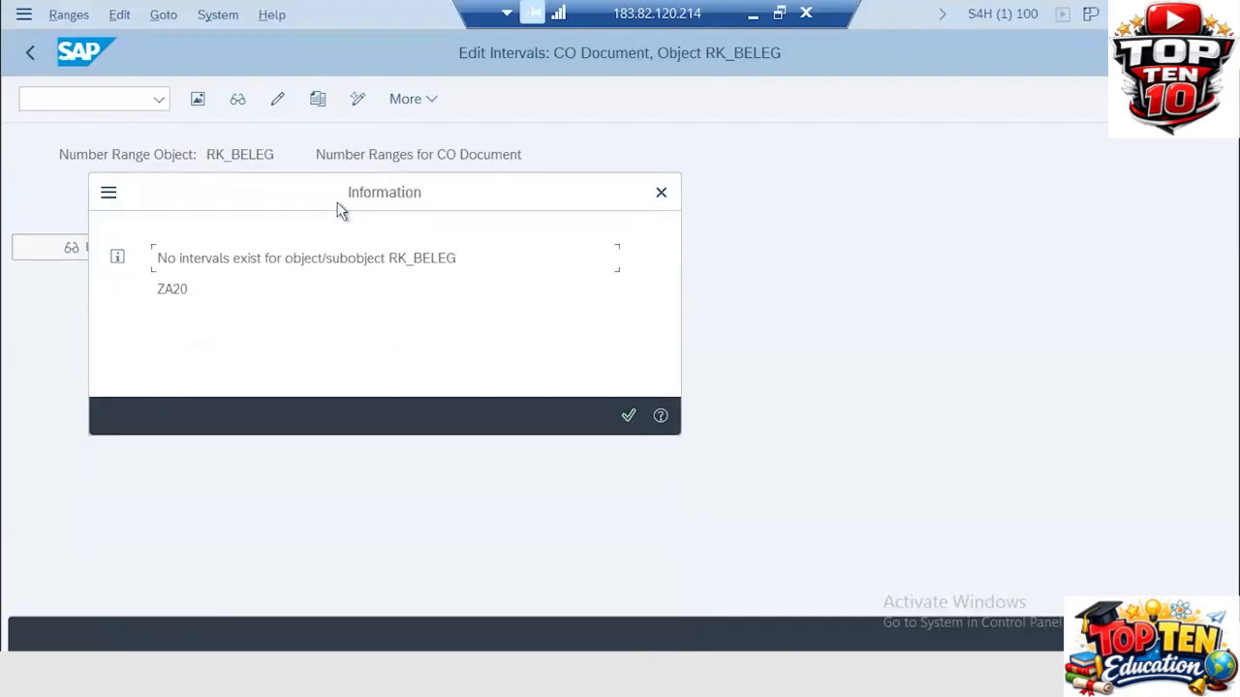
{"action": "left_click", "coordinate": [663, 192]}
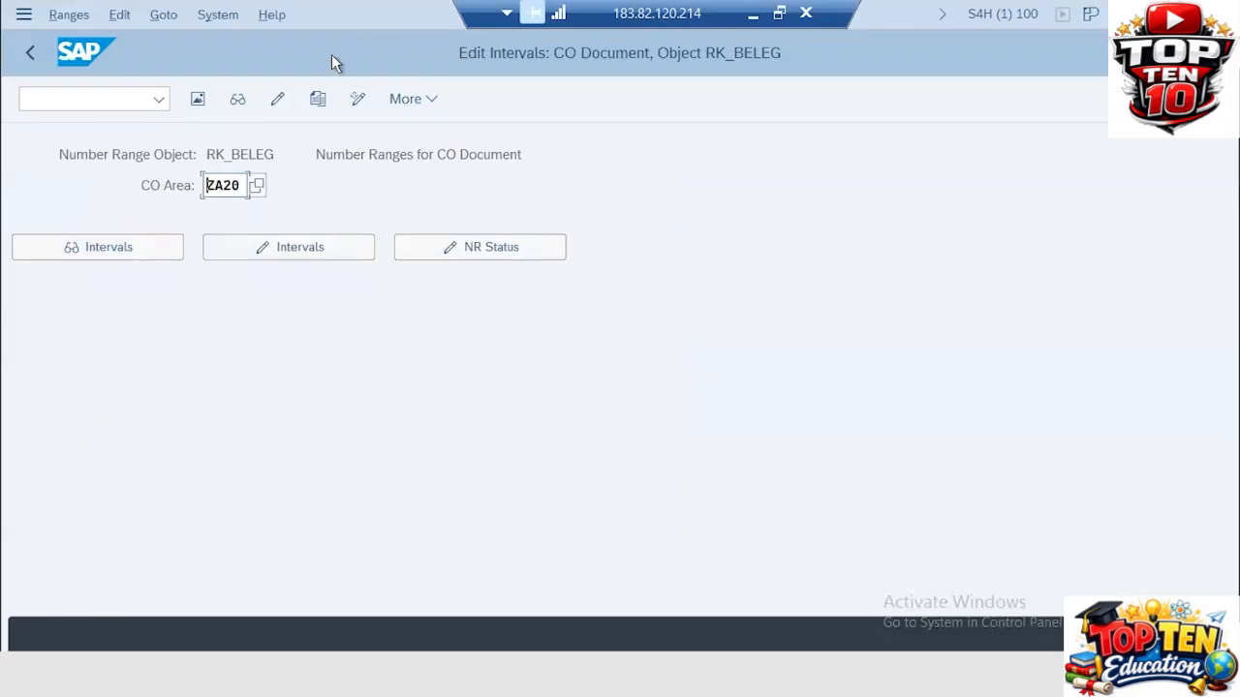
Open the number range groups of ZA20 in change mode, examine the non-assigned elements, and return to the initial screen
{"action": "left_click", "coordinate": [276, 100]}
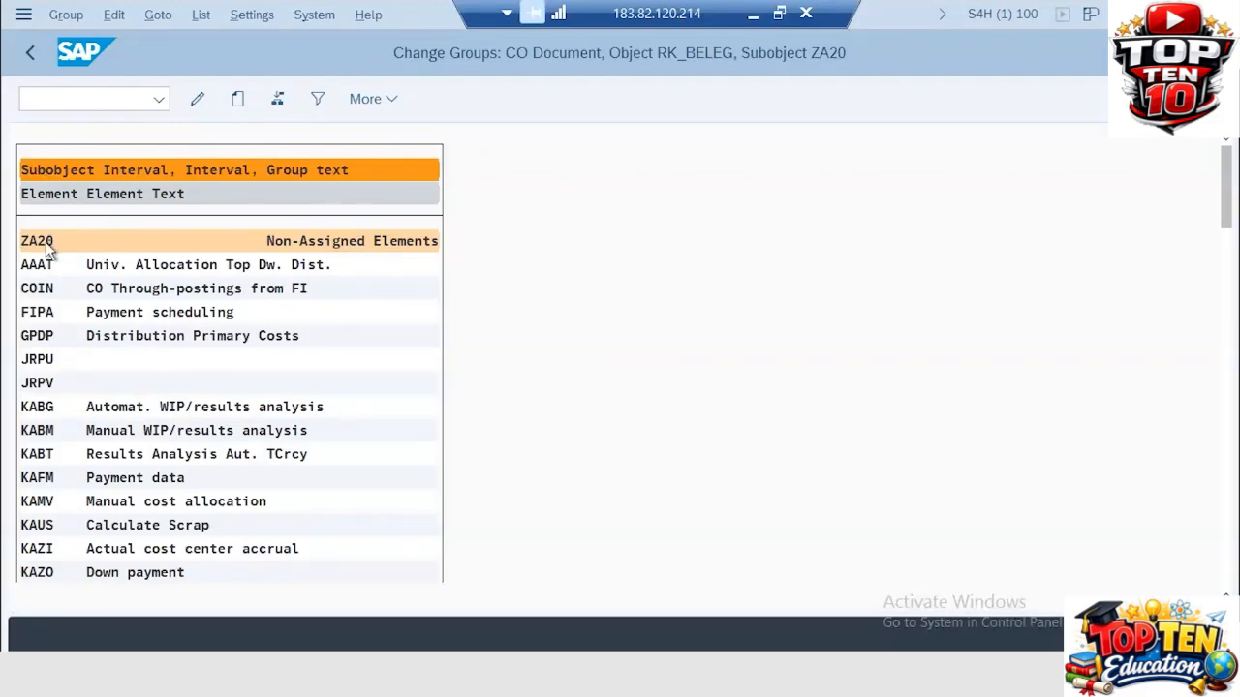
{"action": "double_click", "coordinate": [236, 240]}
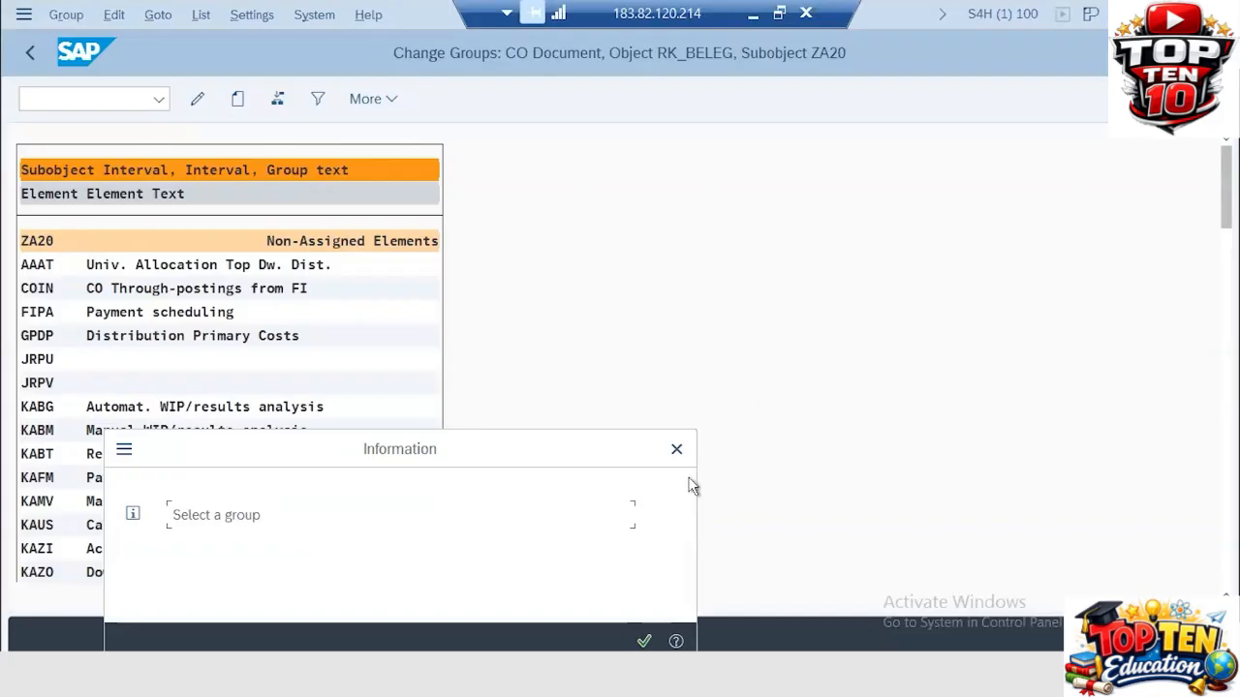
{"action": "left_click", "coordinate": [676, 448]}
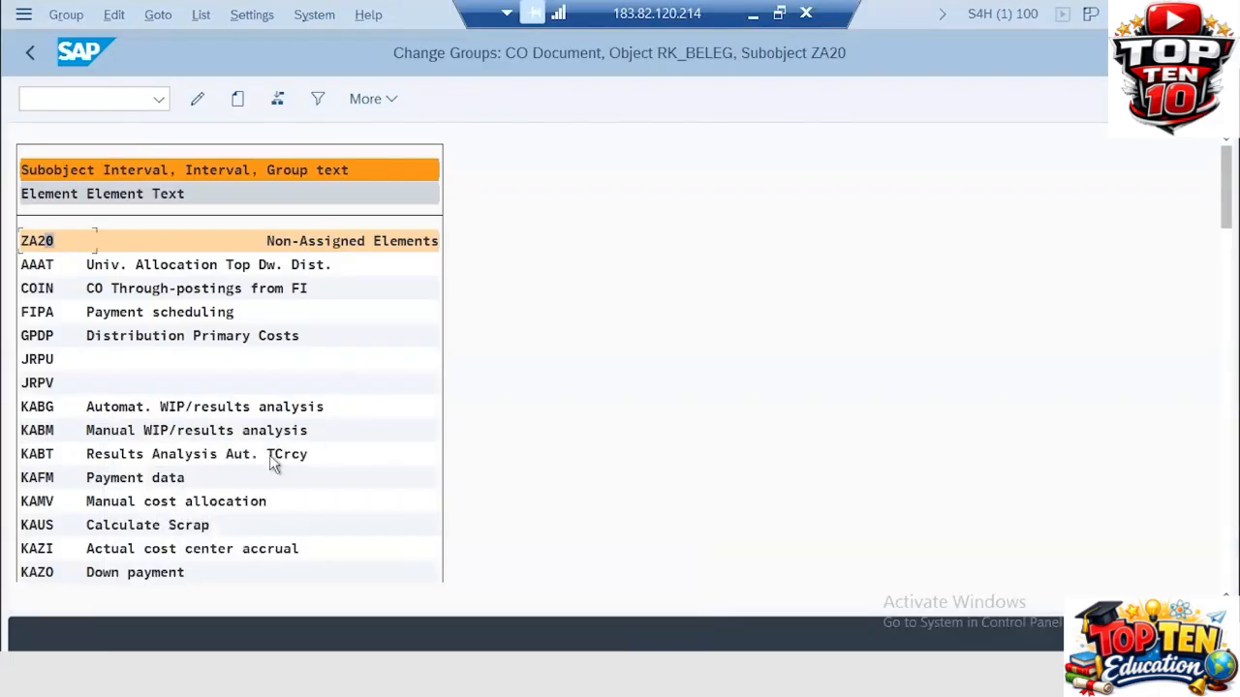
{"action": "scroll", "coordinate": [271, 463], "scroll_direction": "down", "scroll_amount": 4}
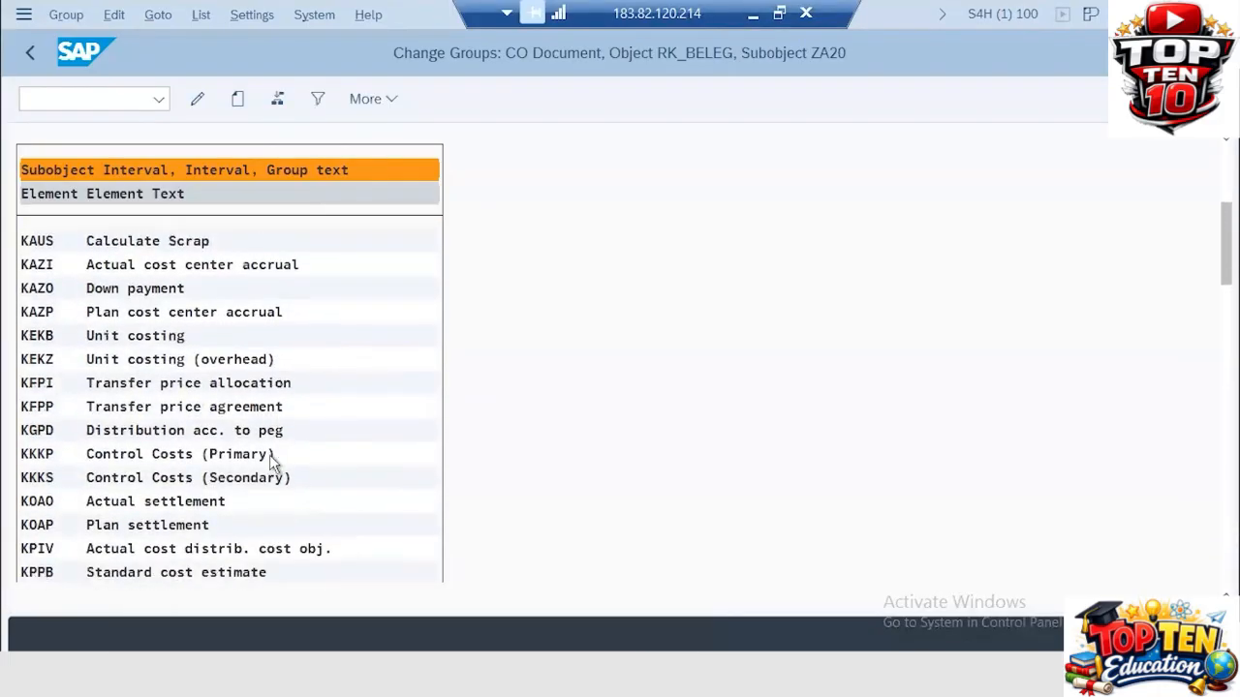
{"action": "scroll", "coordinate": [271, 463], "scroll_direction": "up", "scroll_amount": 1}
{"action": "scroll", "coordinate": [272, 463], "scroll_direction": "up", "scroll_amount": 3}
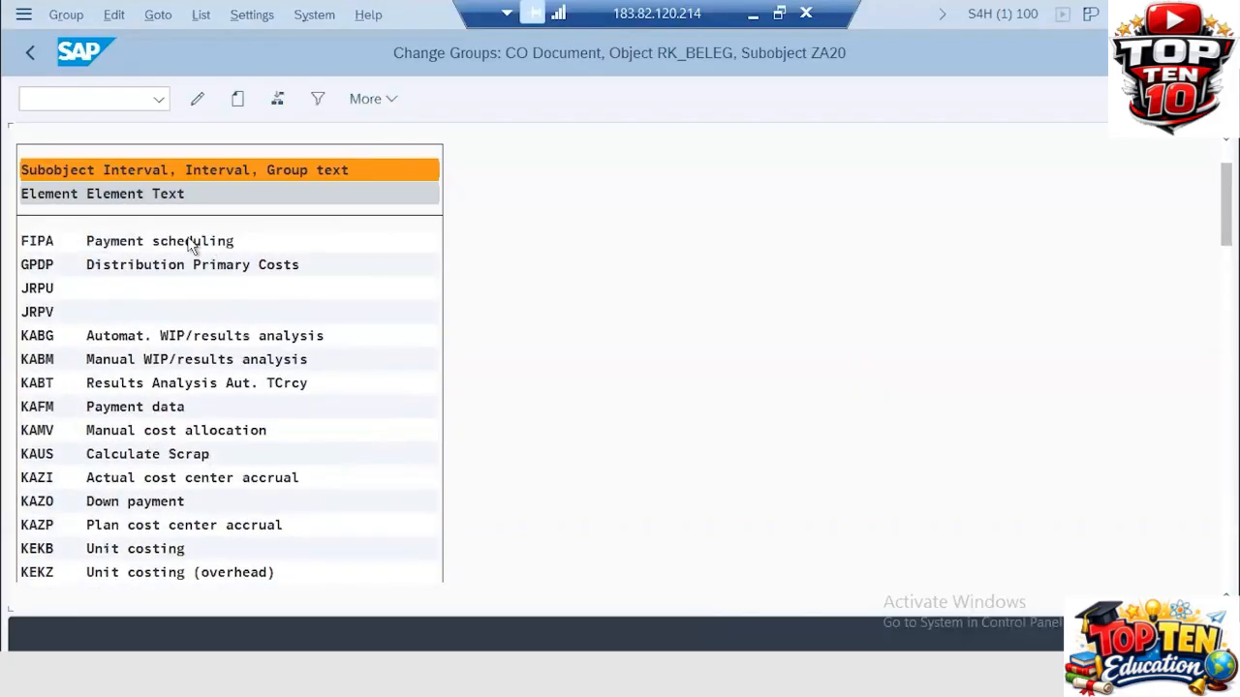
{"action": "scroll", "coordinate": [190, 246], "scroll_direction": "up", "scroll_amount": 2}
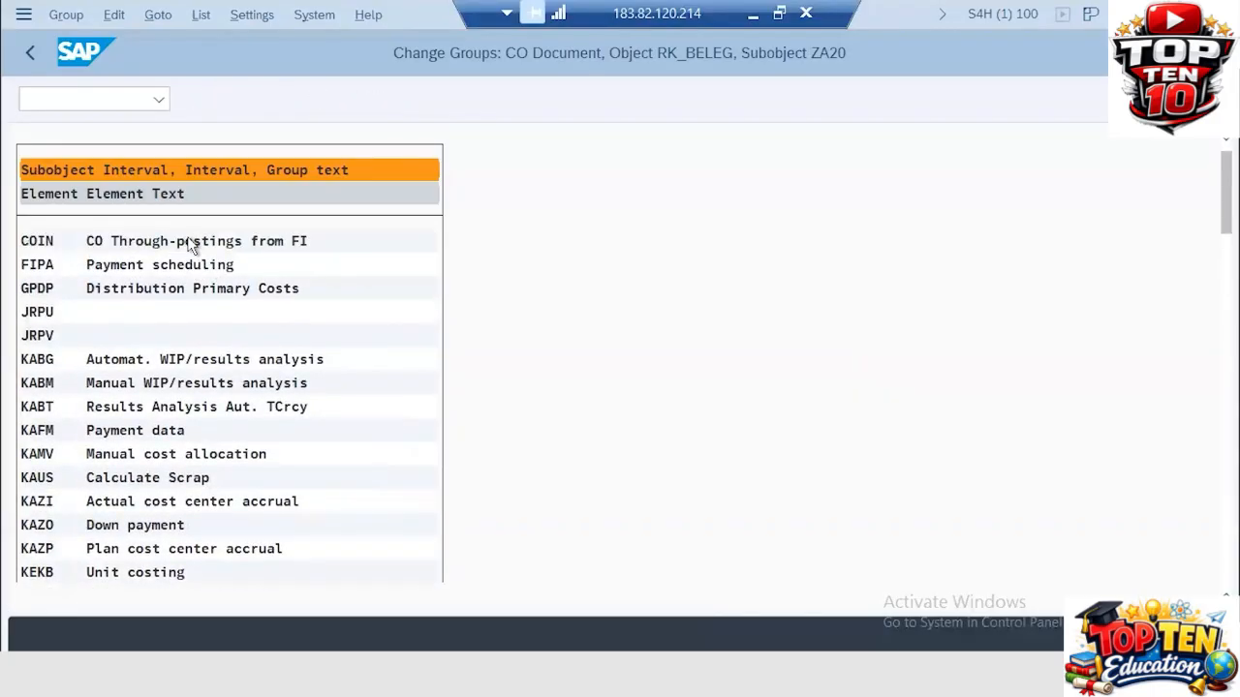
{"action": "left_click", "coordinate": [26, 56]}
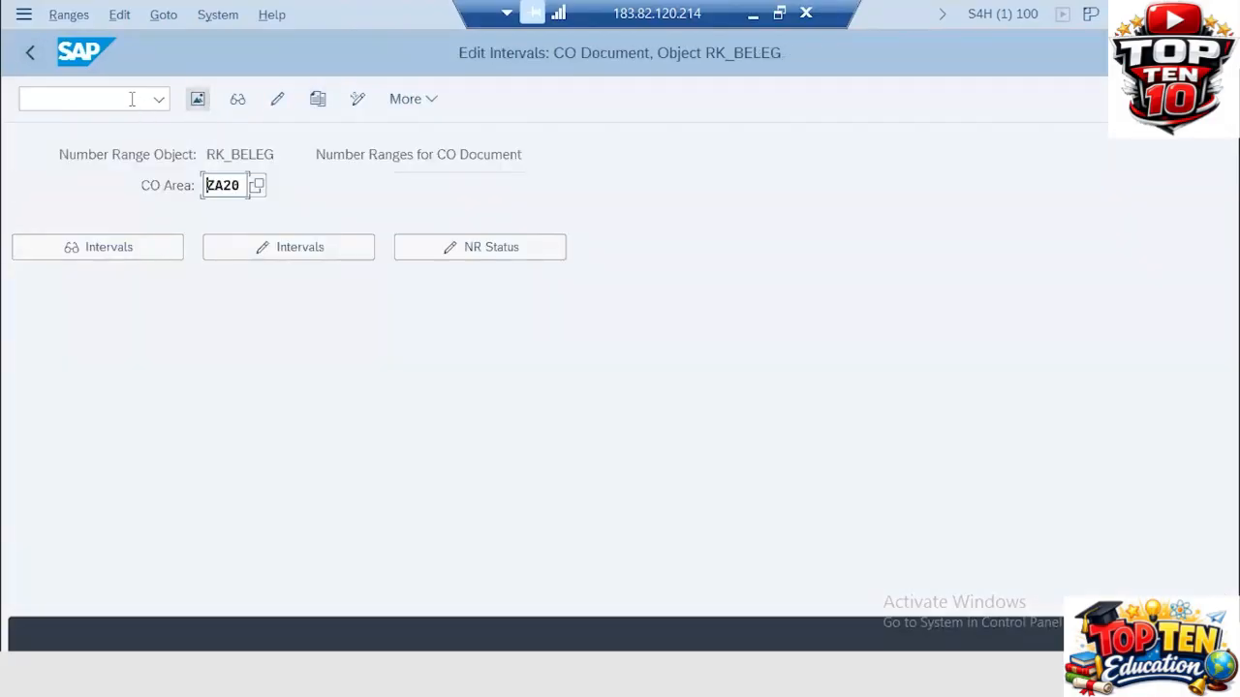
{"action": "left_click", "coordinate": [132, 98]}
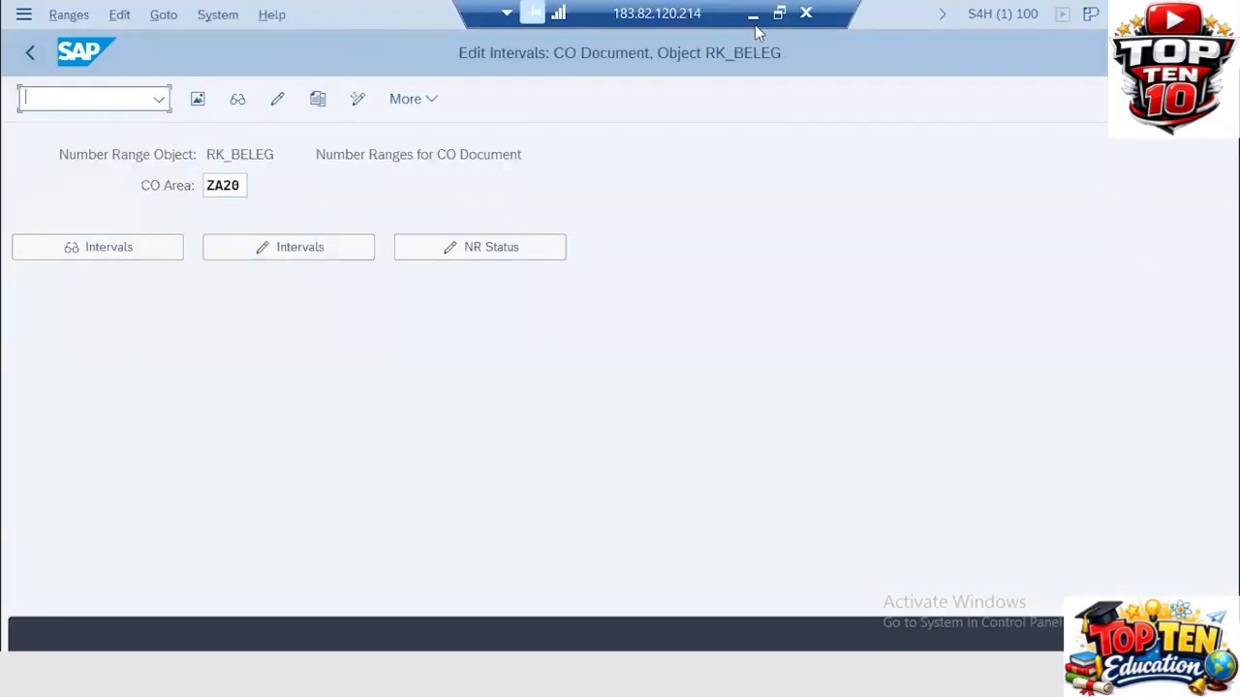